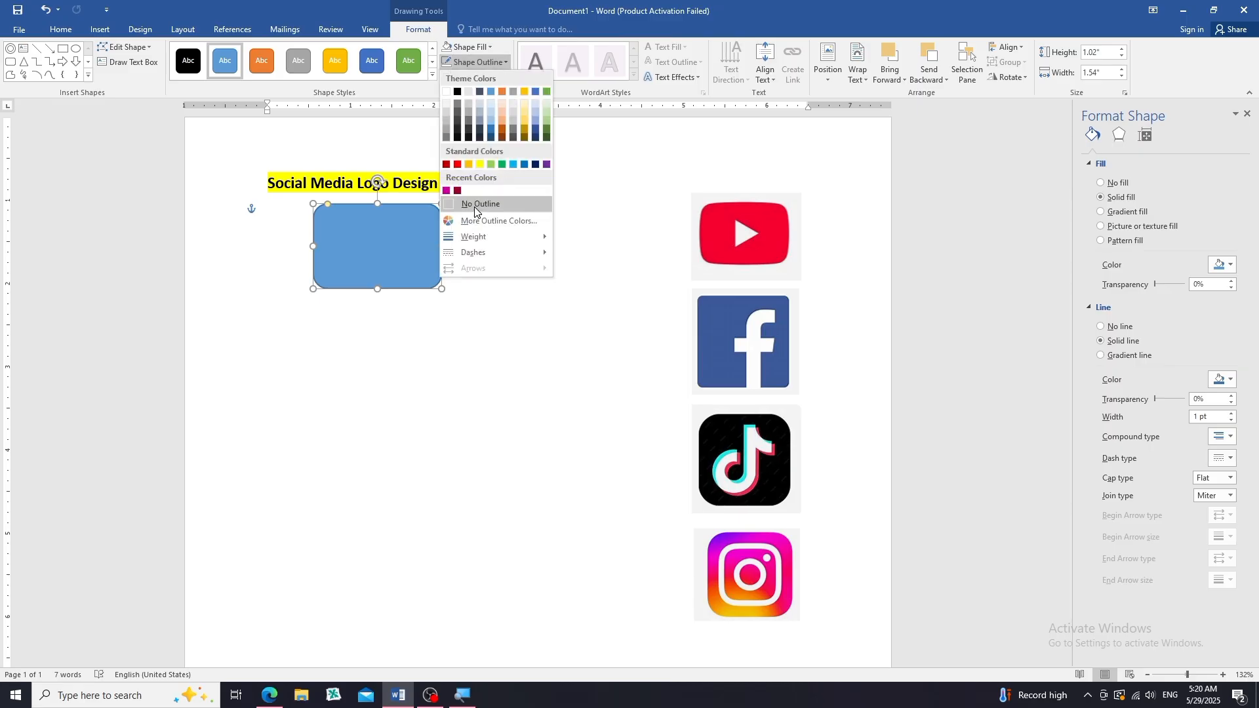
Remove the outline from the blue rounded rectangle and fill it with red
click(476, 202)
click(492, 47)
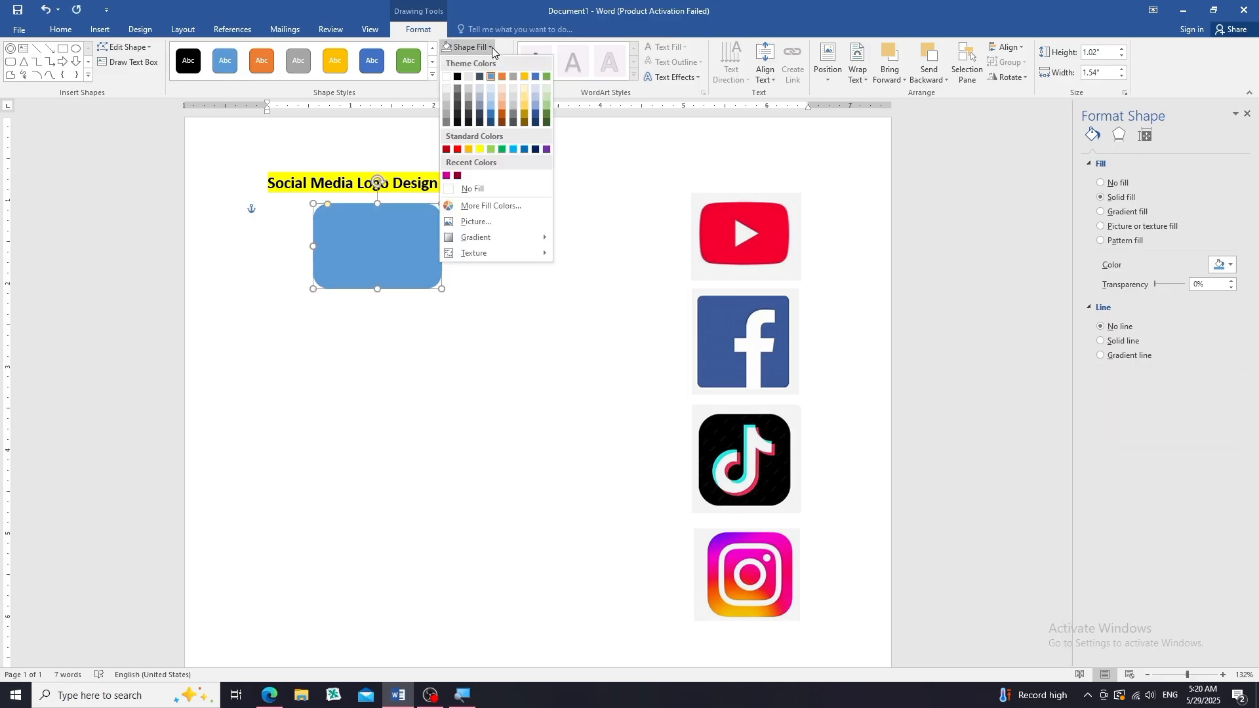
click(461, 156)
click(520, 282)
click(419, 261)
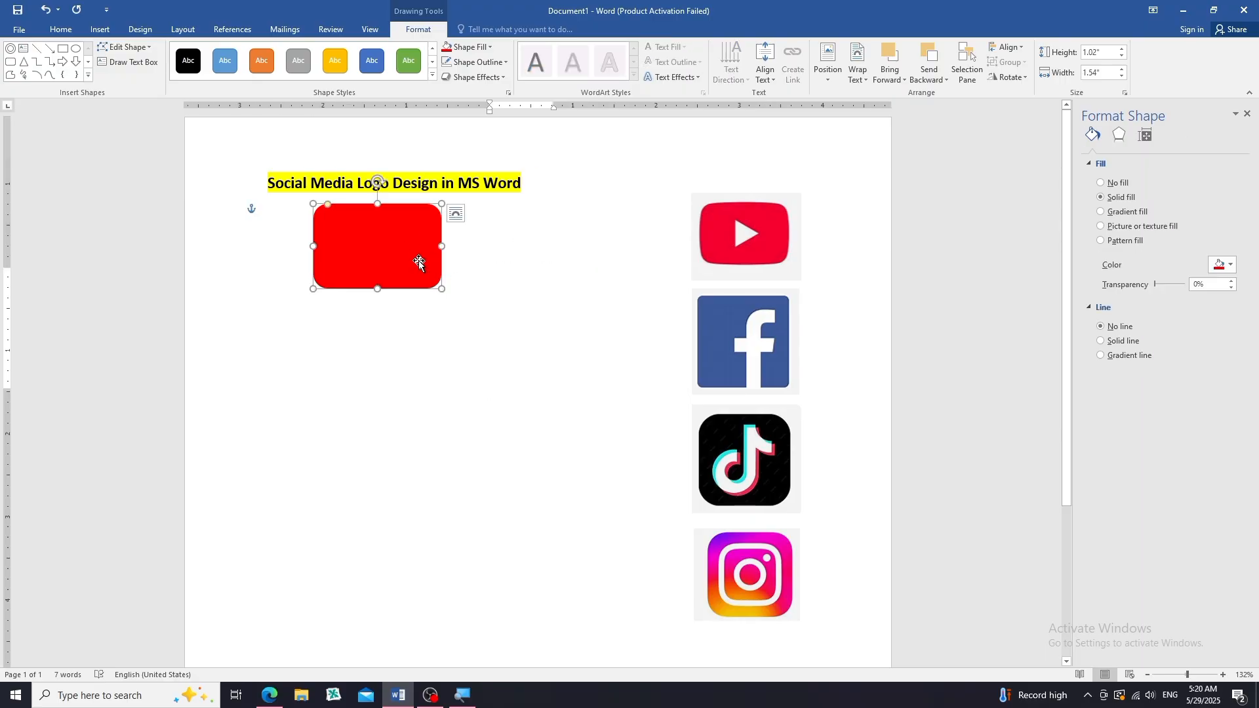
Delete the empty text box beside the red rounded rectangle
click(502, 352)
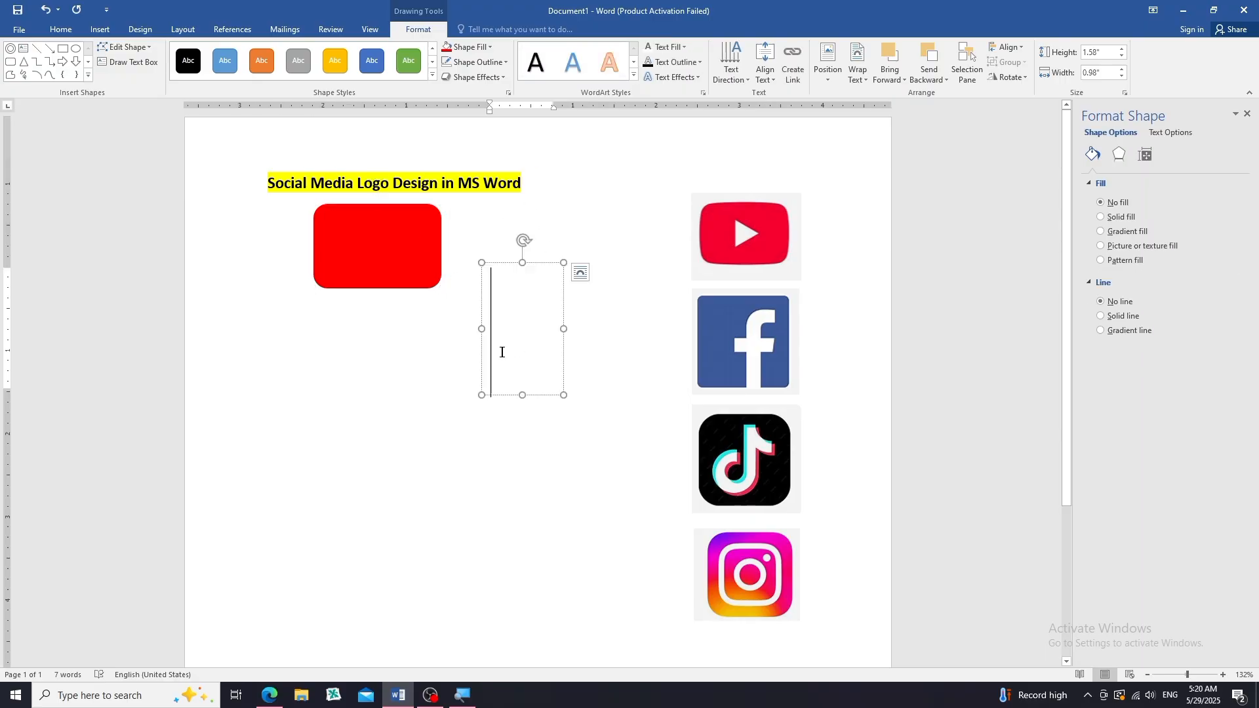
click(507, 263)
key(Delete)
click(367, 246)
click(486, 247)
Draw a right-pointing isosceles triangle about 0.55" high and 0.49" wide and place it at the centre of the red rectangle
click(100, 30)
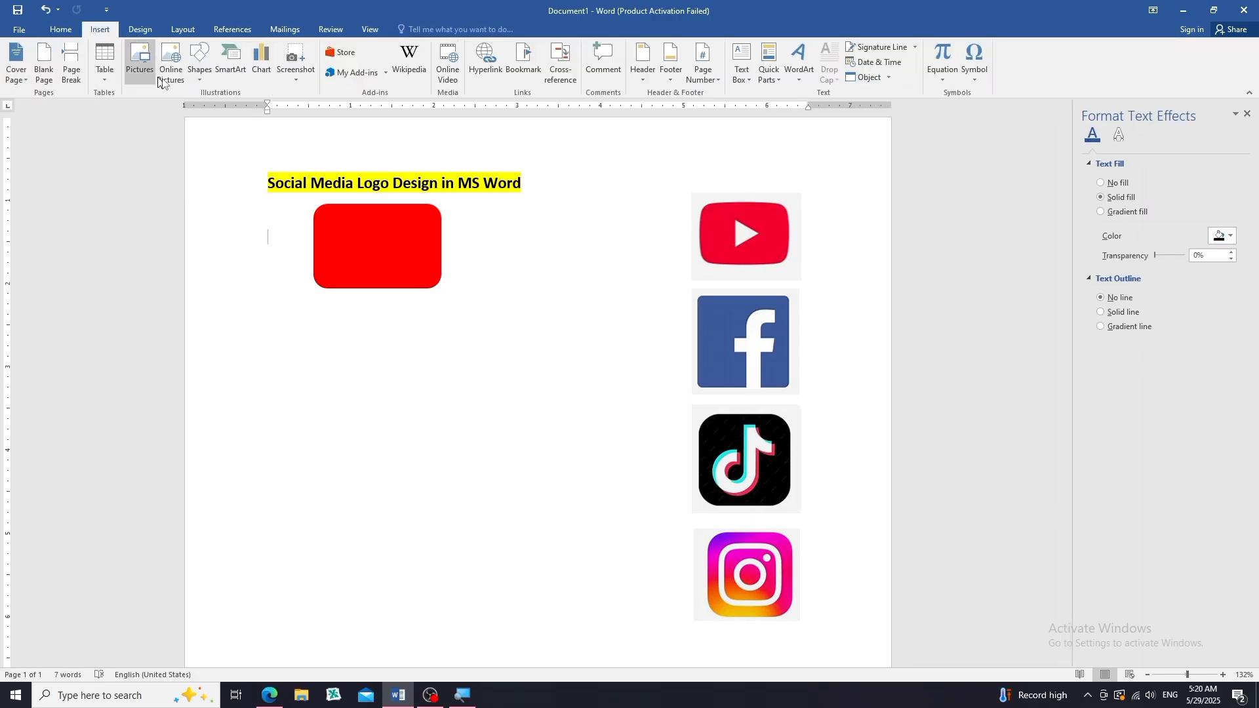
click(196, 66)
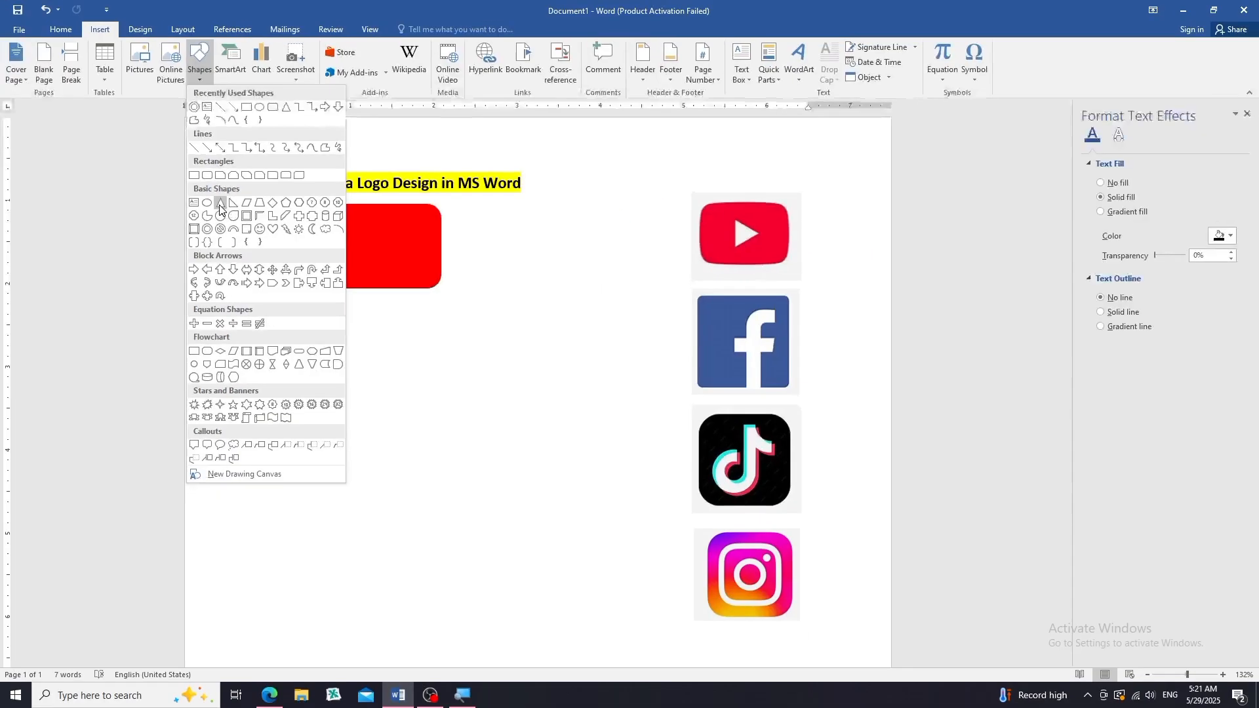
click(216, 200)
drag(374, 332, 424, 399)
drag(402, 310, 468, 365)
drag(420, 312, 373, 243)
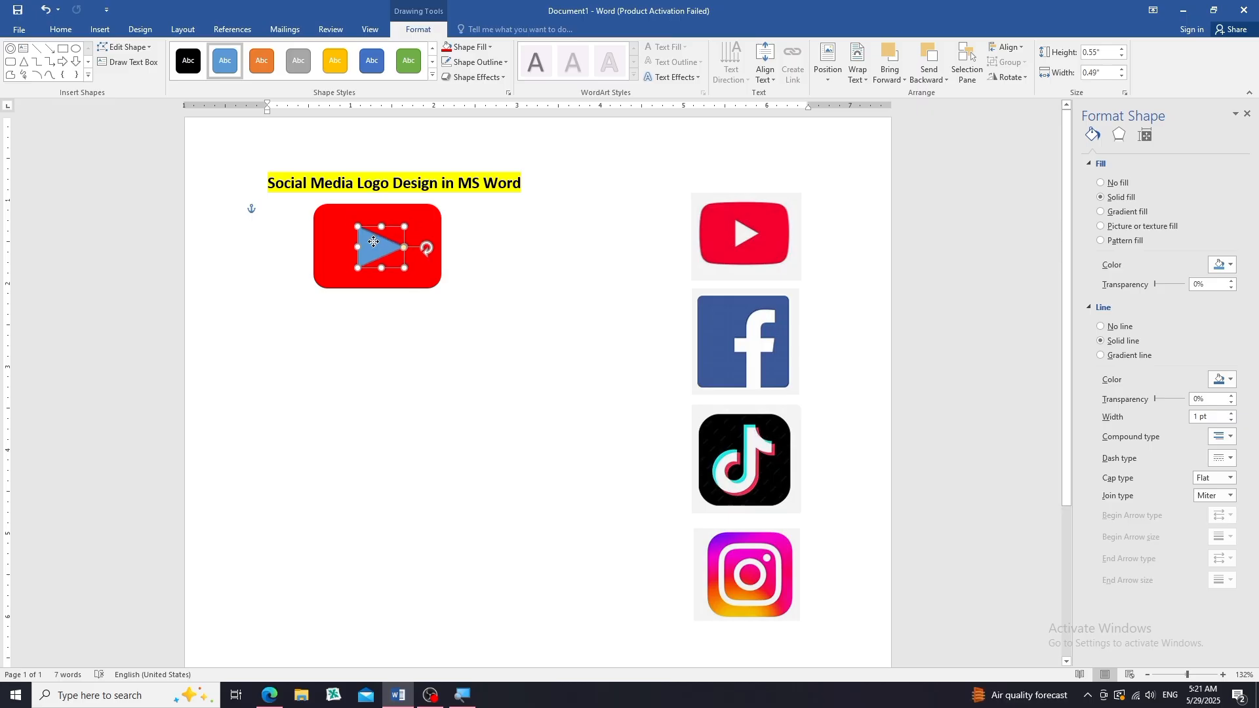
Fill the triangle with white and remove its outline
click(491, 48)
click(446, 76)
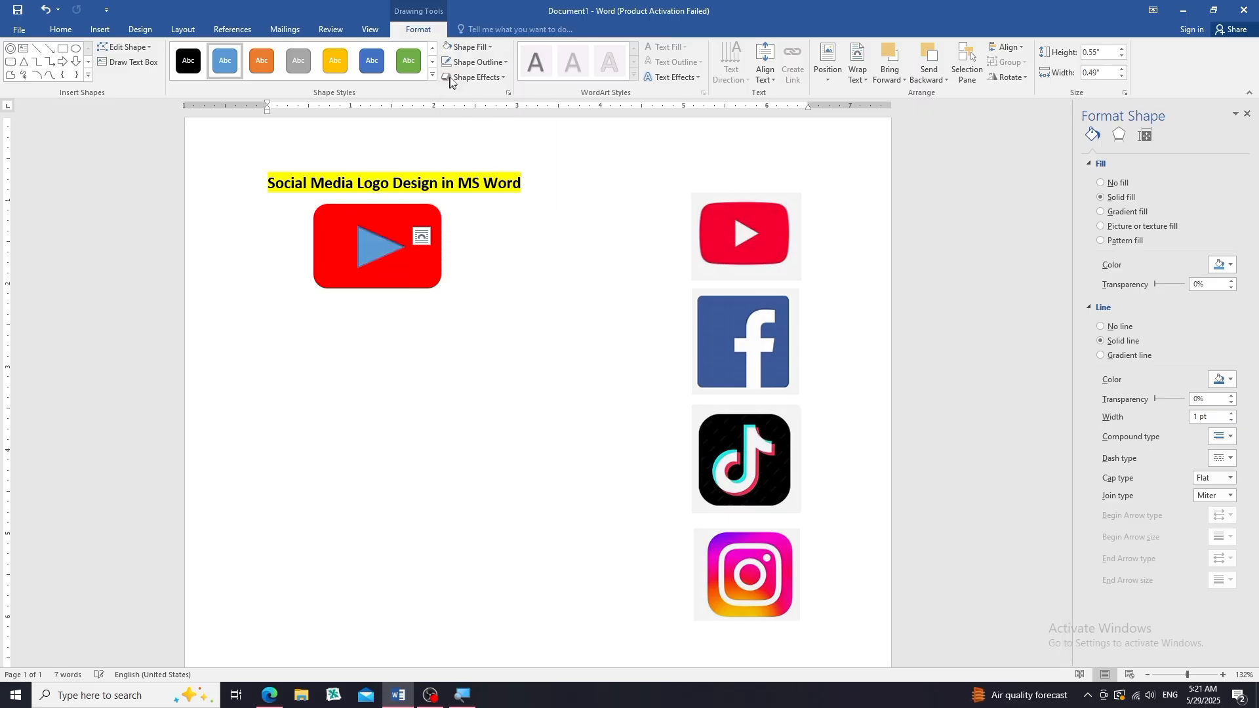
click(470, 63)
click(473, 205)
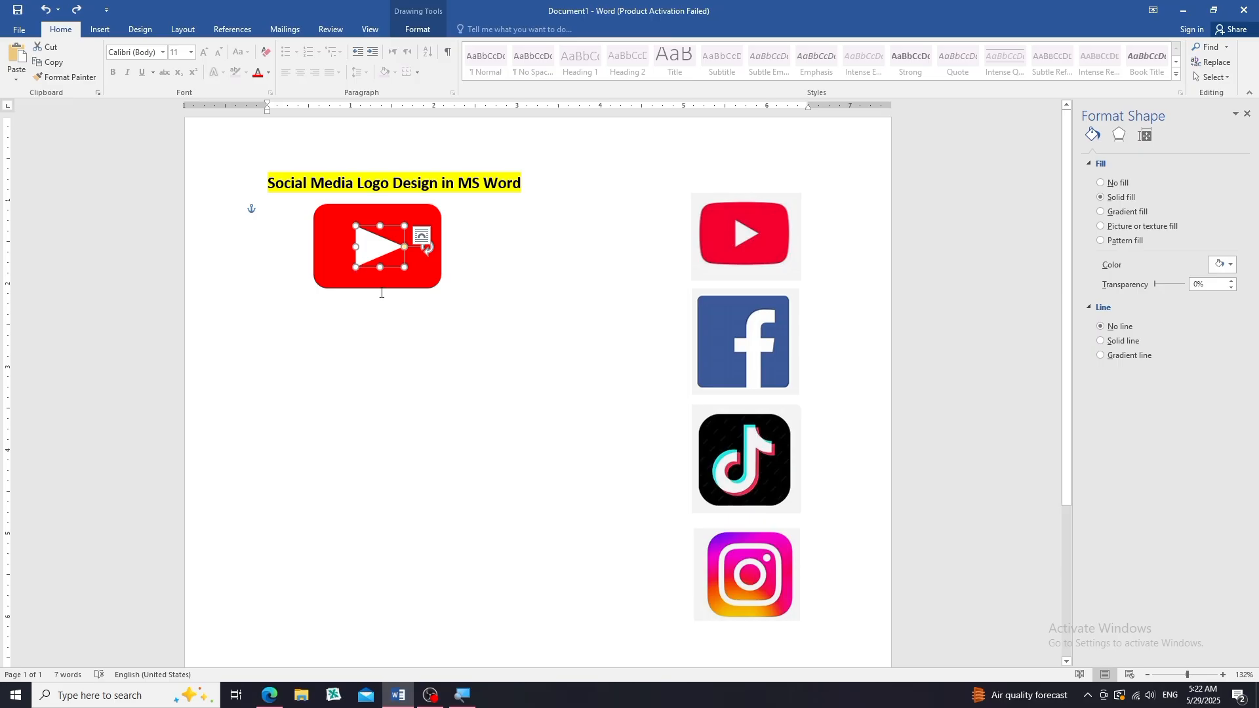
click(382, 293)
Apply the second preset shape effect, a beveled look with a shadow, to the red rounded rectangle
click(394, 219)
click(418, 29)
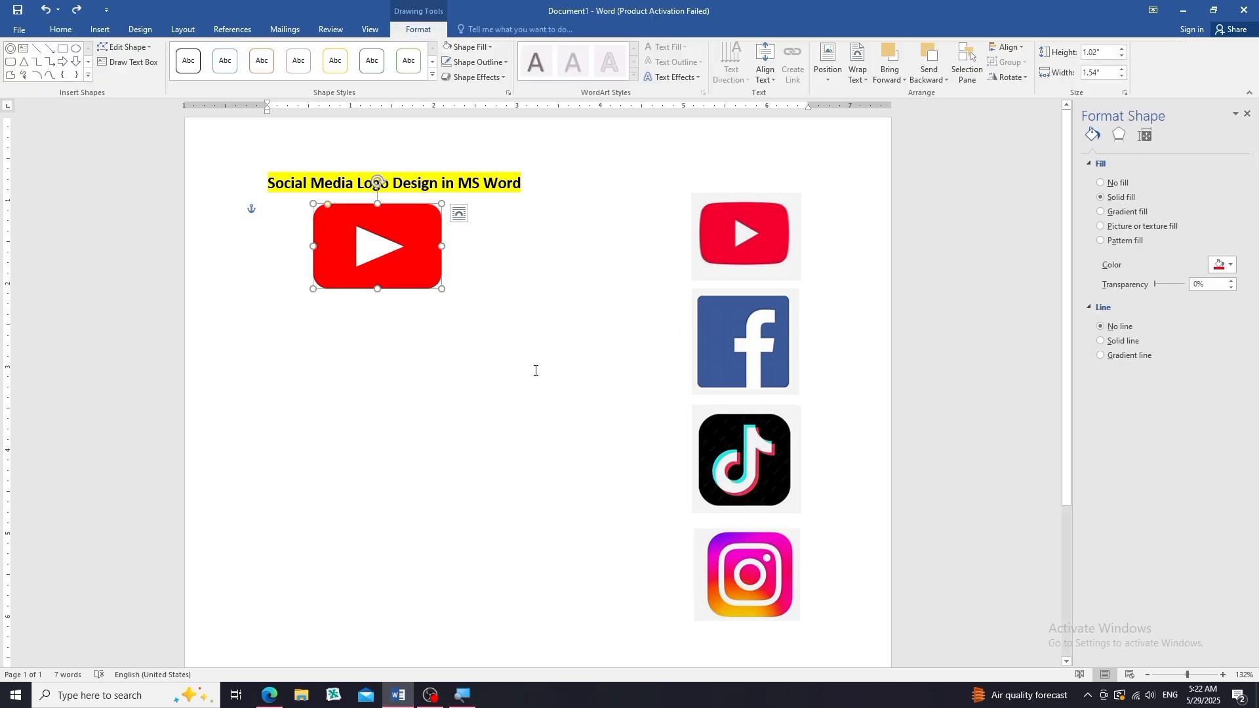
click(409, 307)
click(425, 288)
click(418, 29)
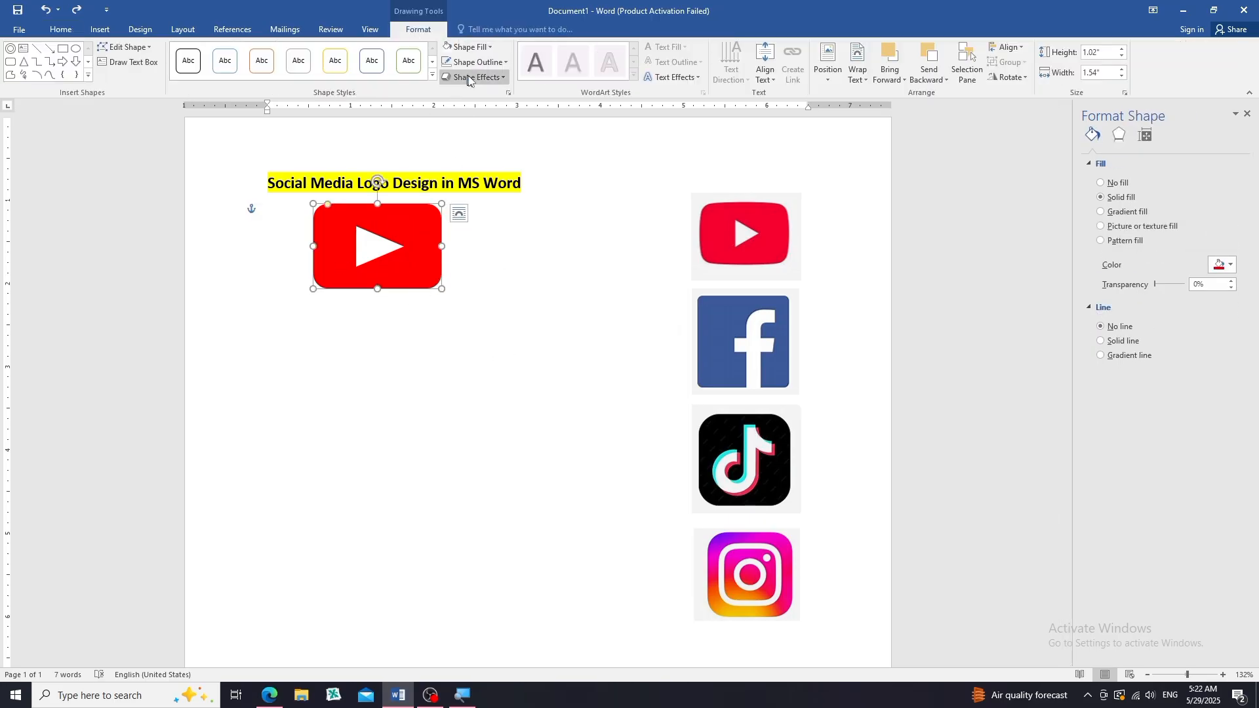
click(469, 77)
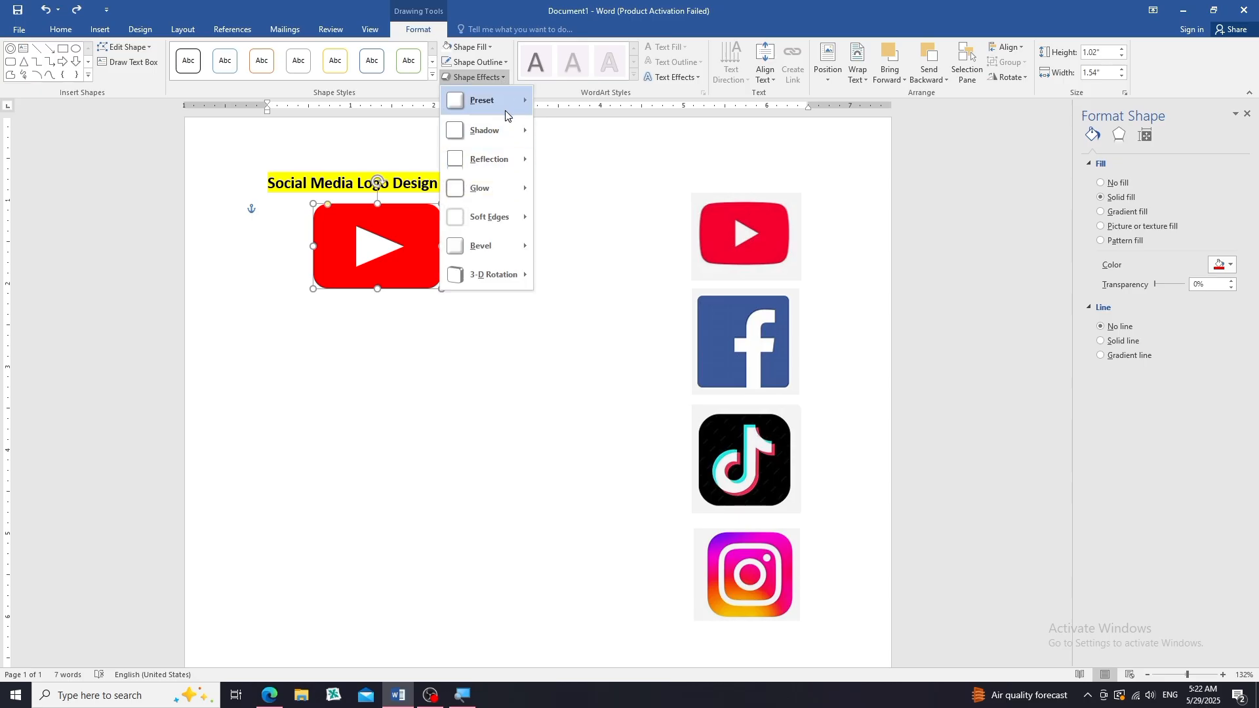
mouse_move(505, 114)
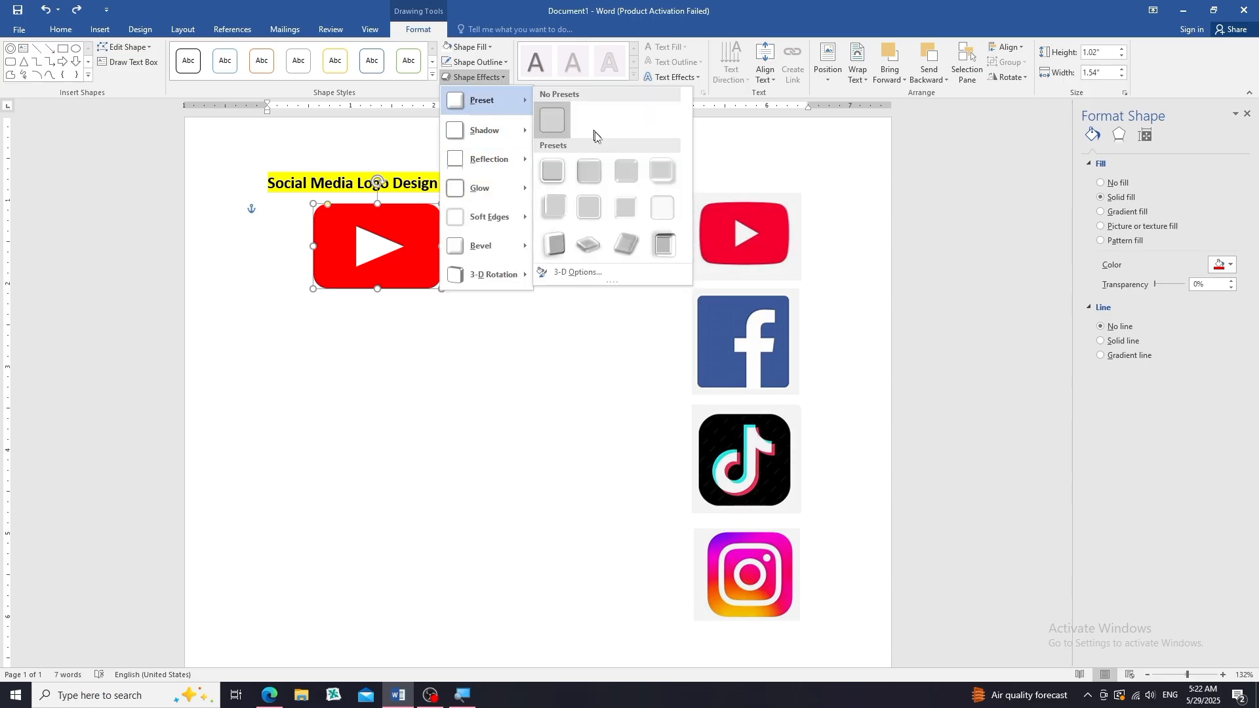
click(589, 177)
Apply the second preset shape effect to the white triangle as well and adjust its position within the red rectangle
click(386, 254)
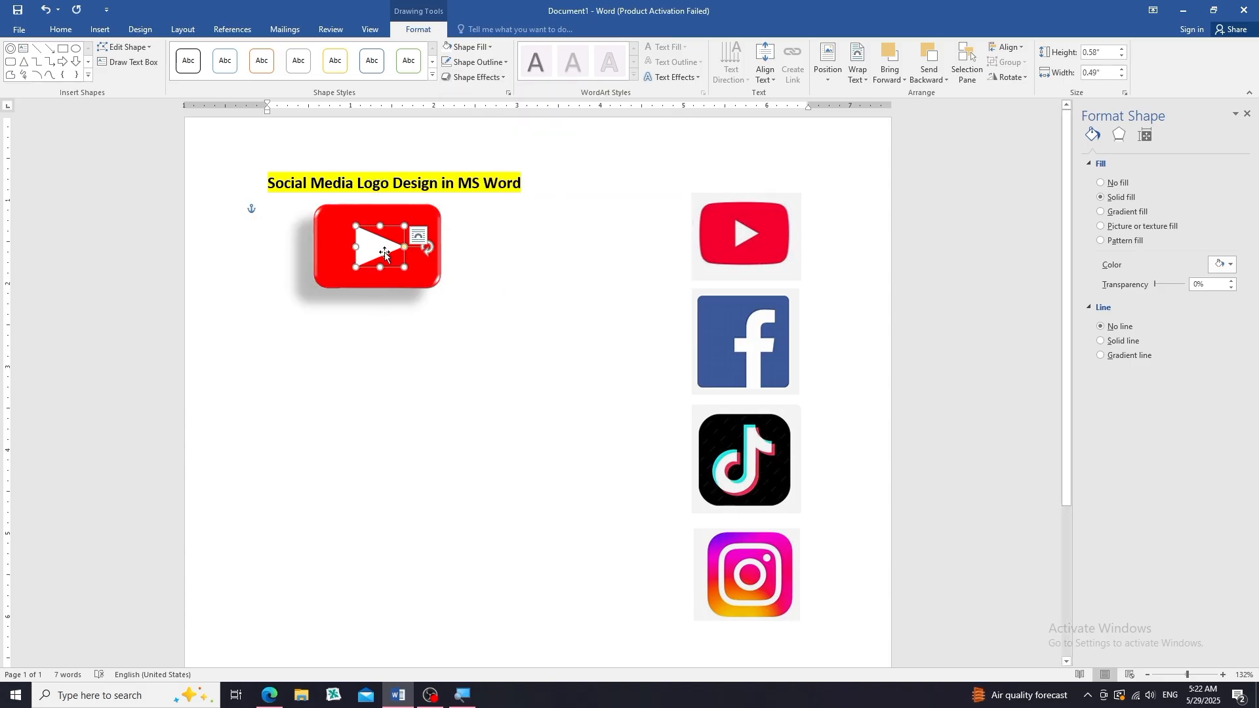
click(473, 76)
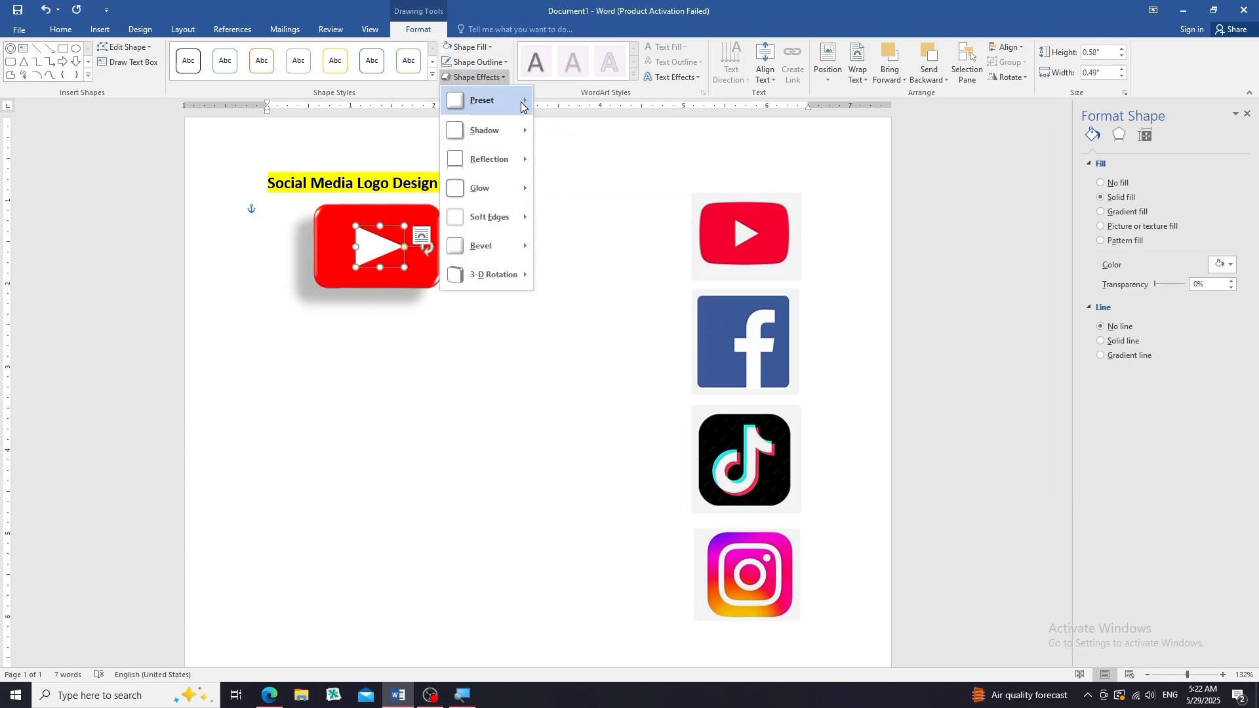
click(588, 171)
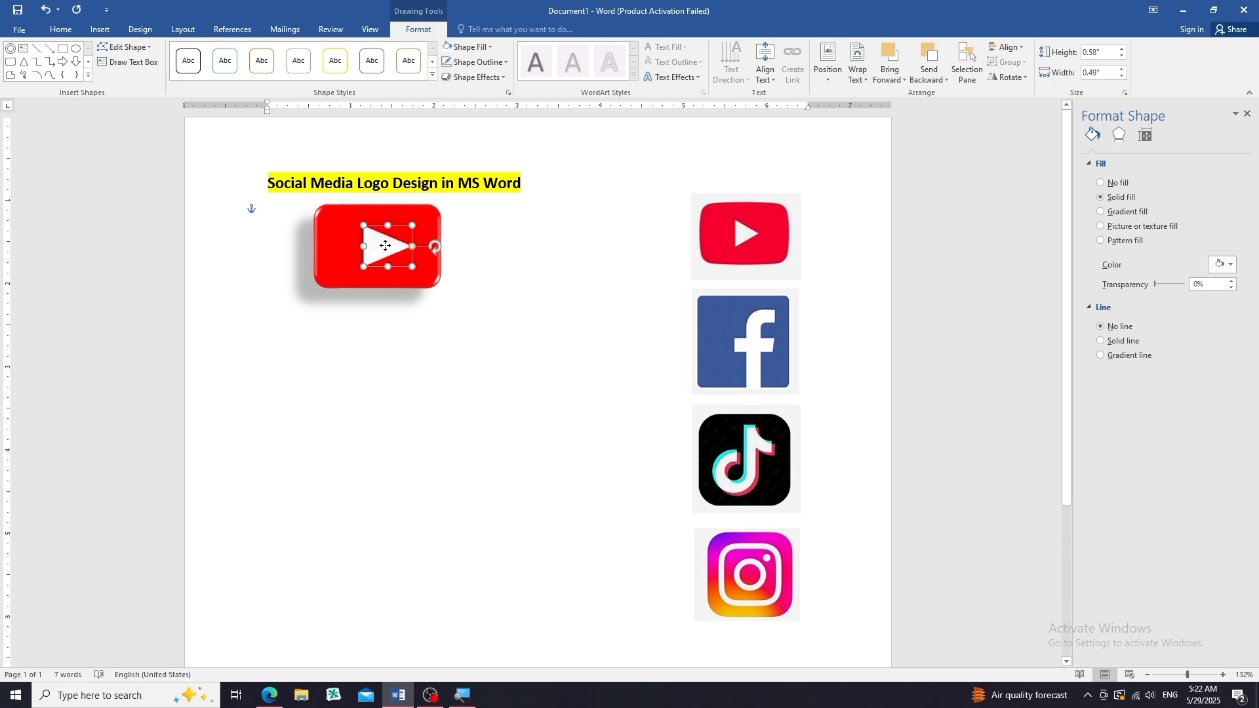
drag(385, 247, 385, 258)
Group the white triangle and the red rounded rectangle into one YouTube logo
shift+click(415, 285)
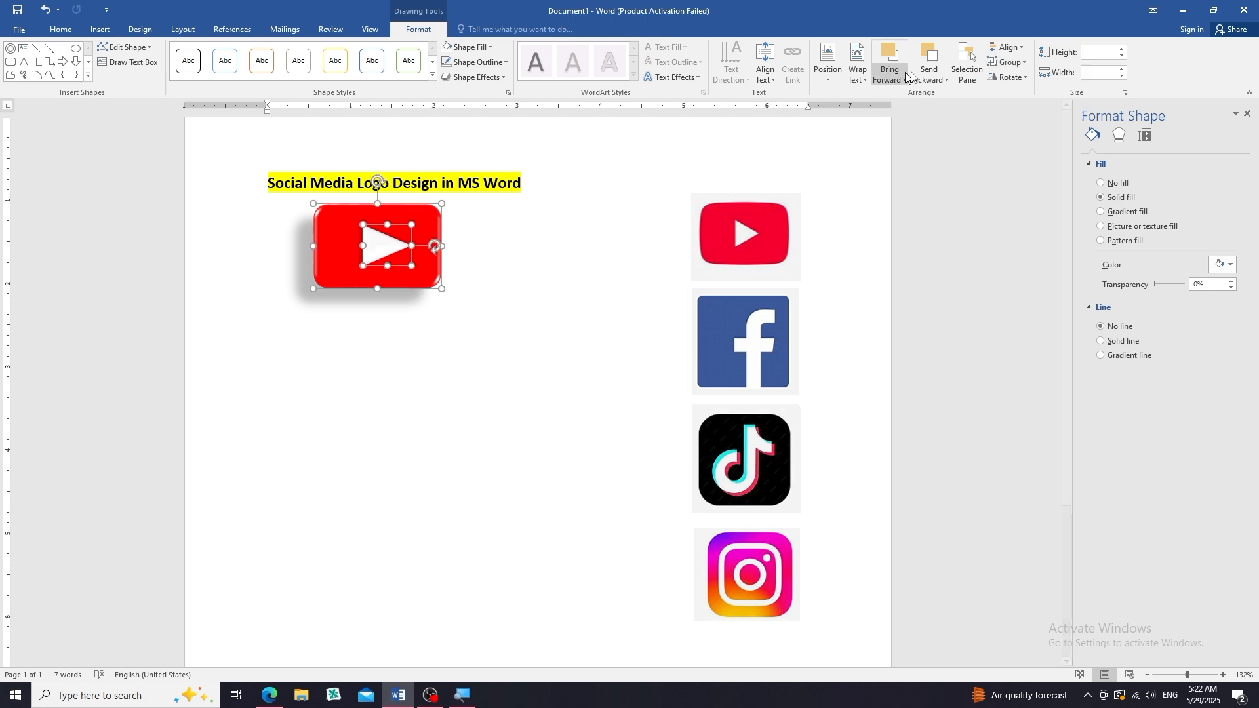
click(1008, 63)
click(1010, 79)
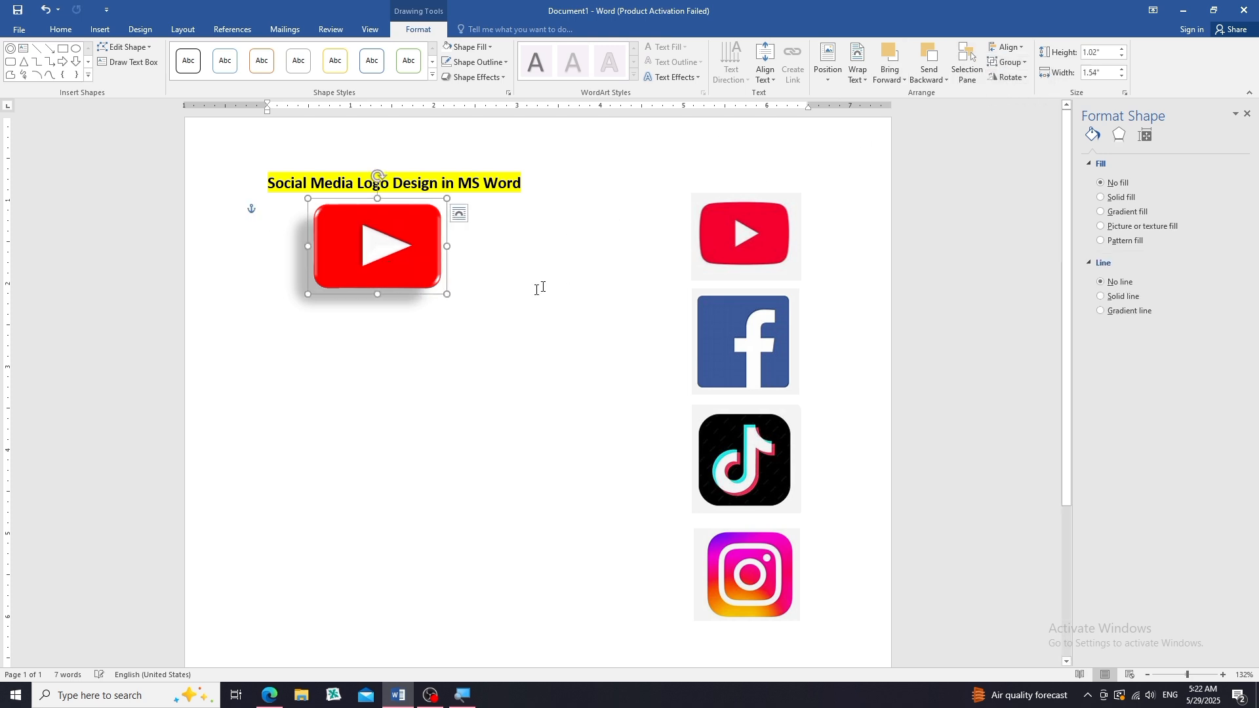
click(992, 283)
Draw a rounded rectangle about 1.15" high and 1.19" wide below the YouTube logo and slightly reduce its corner rounding
click(102, 31)
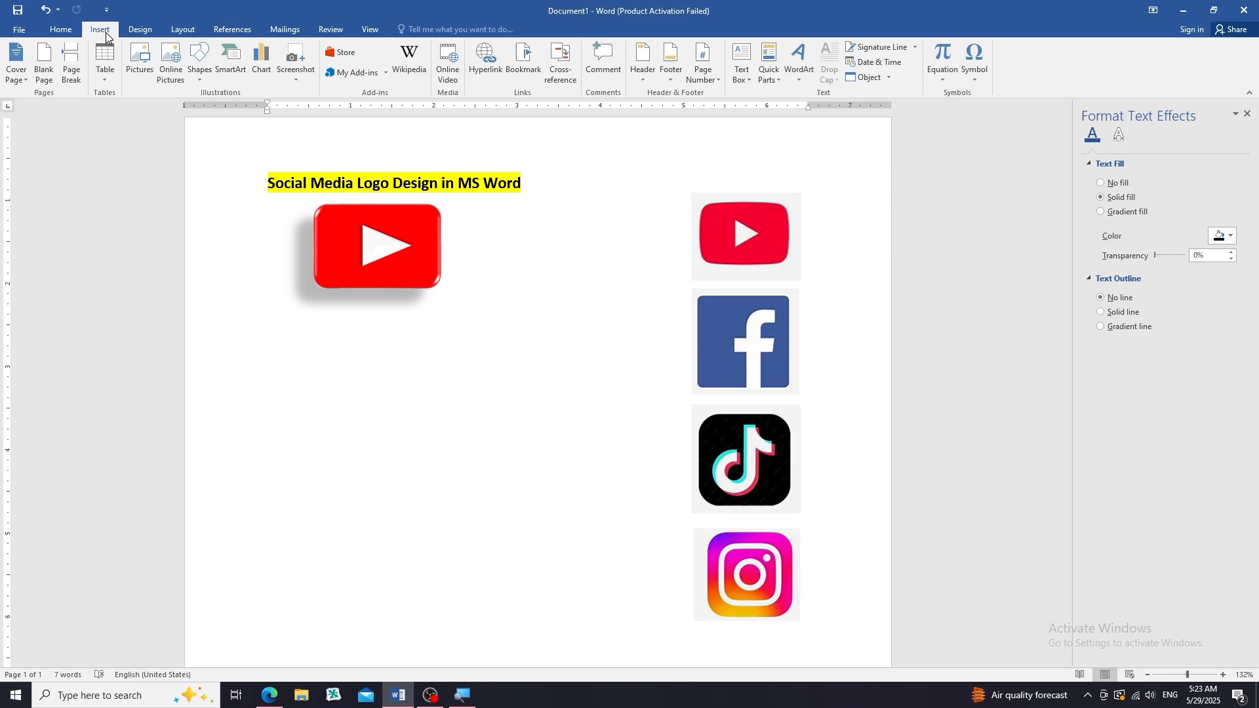
click(199, 75)
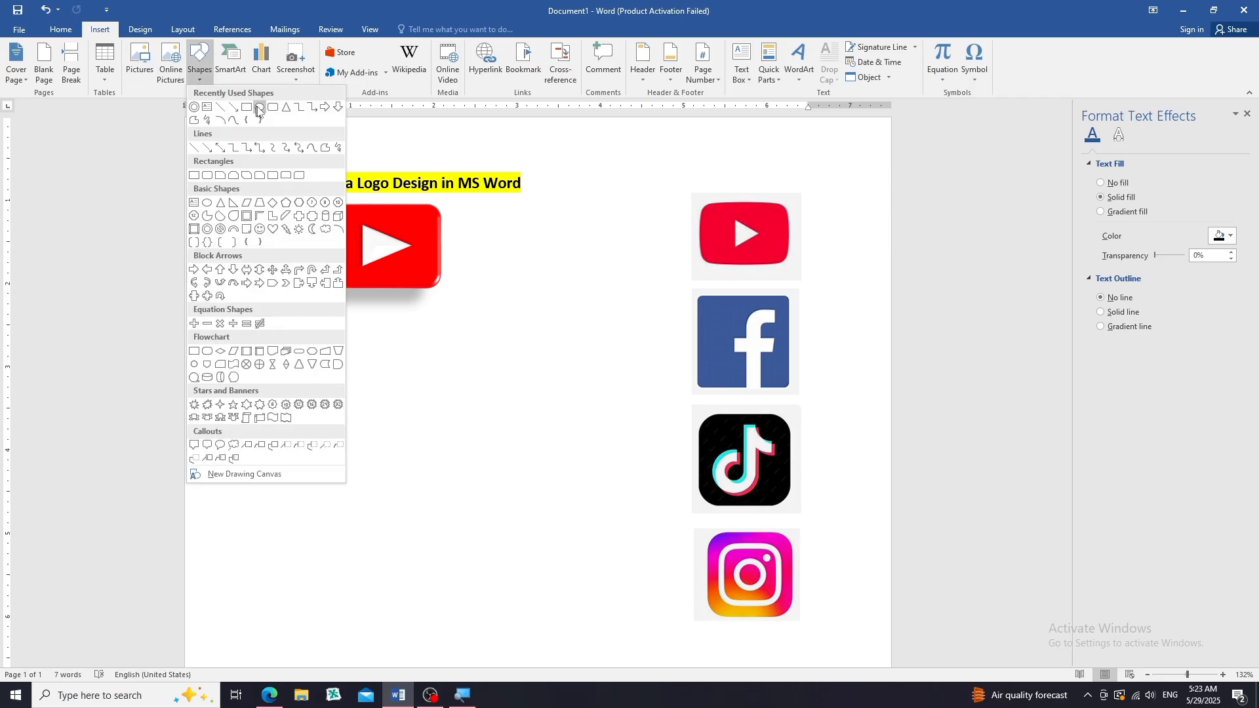
click(205, 175)
mouse_move(327, 311)
mouse_down()
mouse_move(402, 337)
mouse_move(419, 403)
mouse_move(434, 405)
mouse_up()
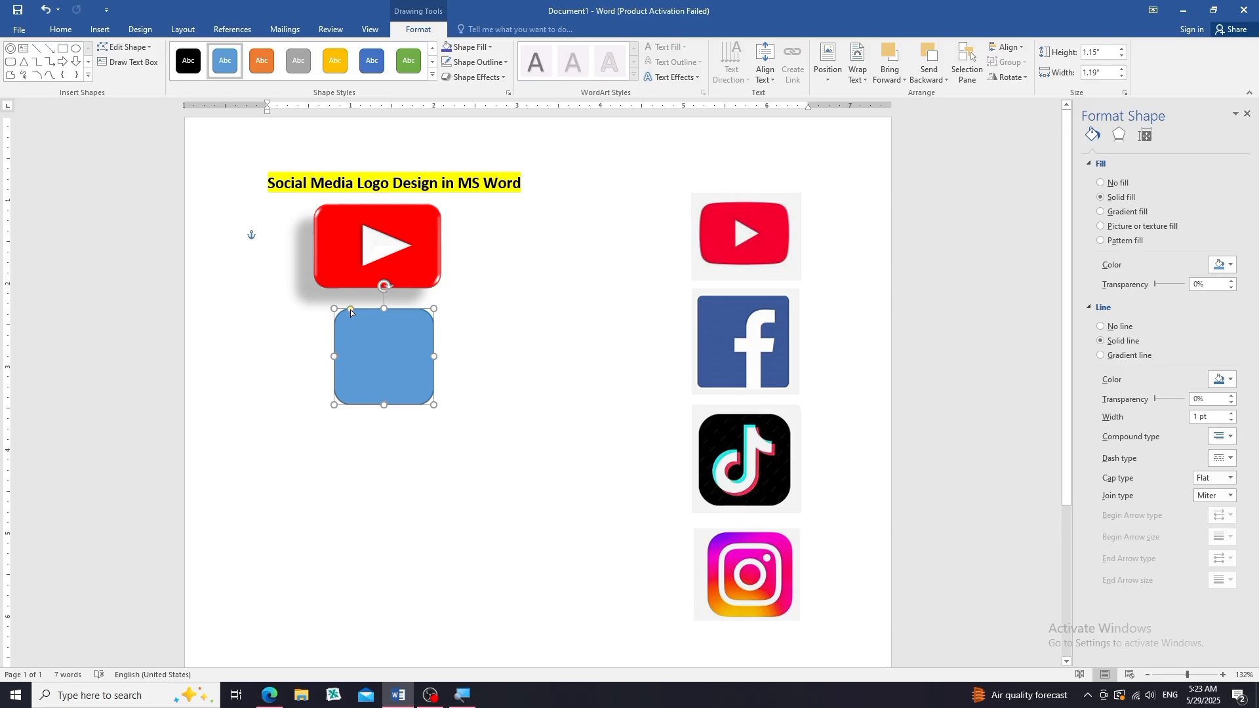
drag(349, 312, 344, 311)
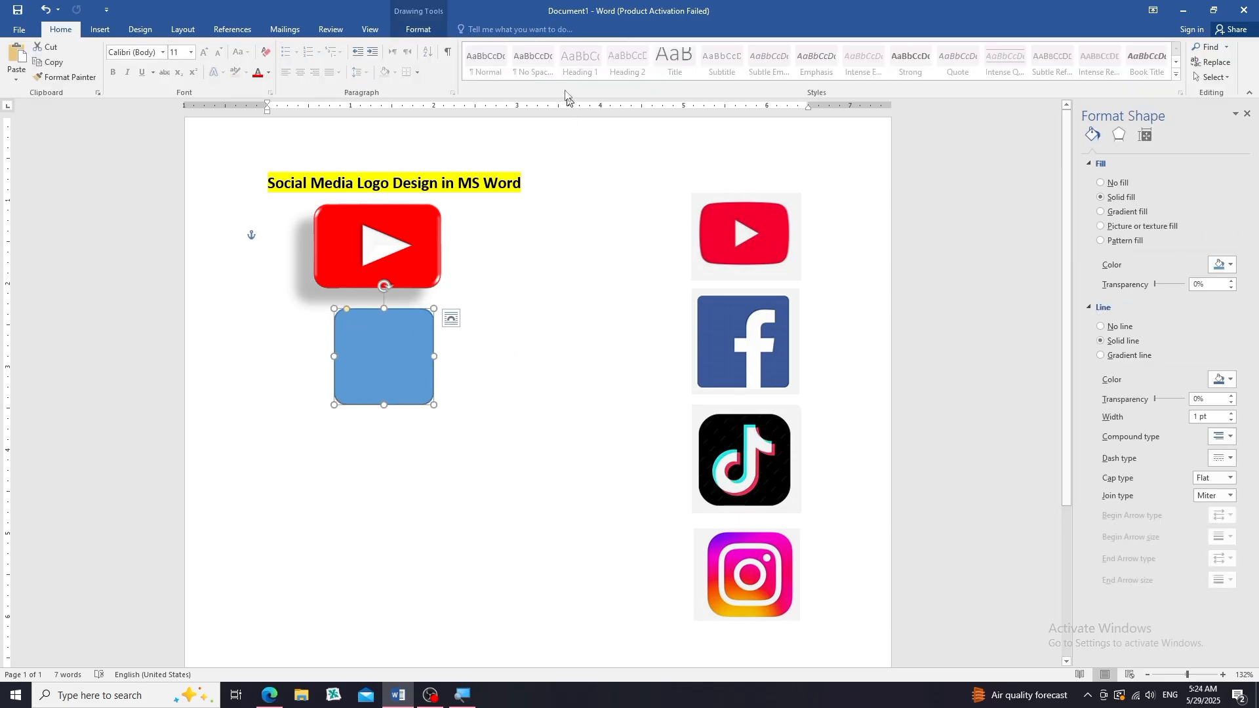
Remove the new rounded rectangle's outline and fill it with the darker shade of the theme blue that matches the Facebook logo
click(495, 60)
click(473, 204)
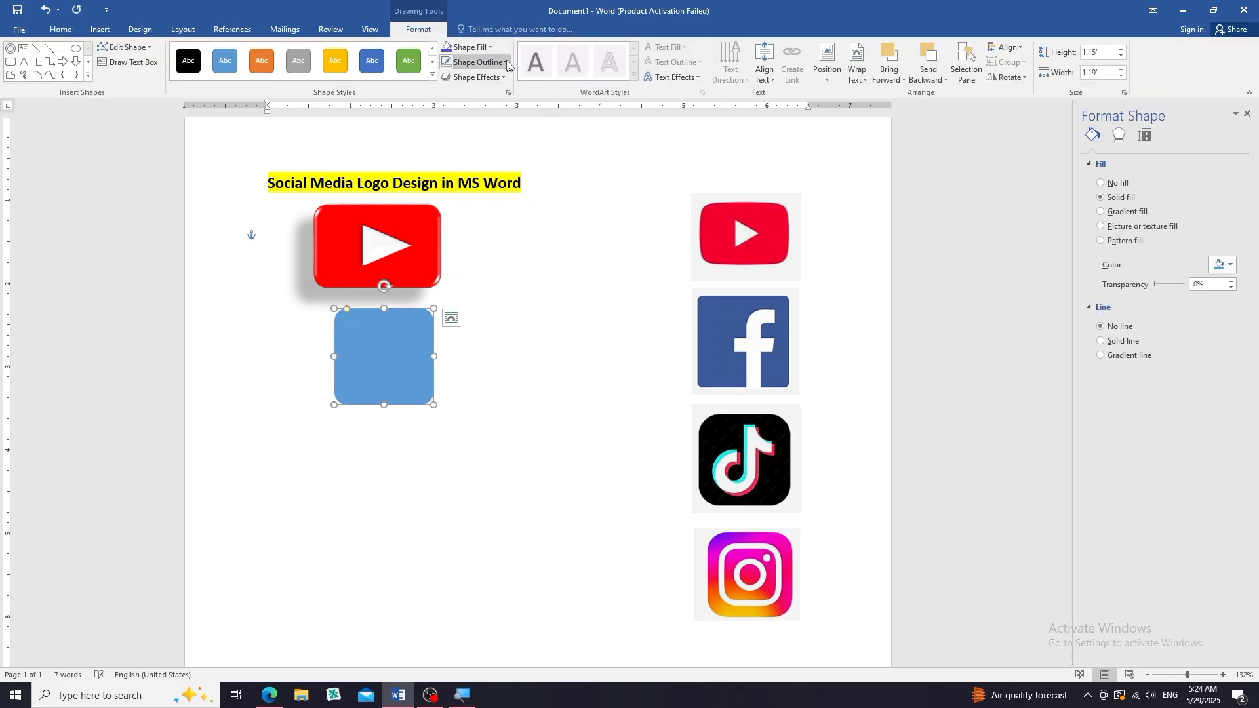
click(469, 47)
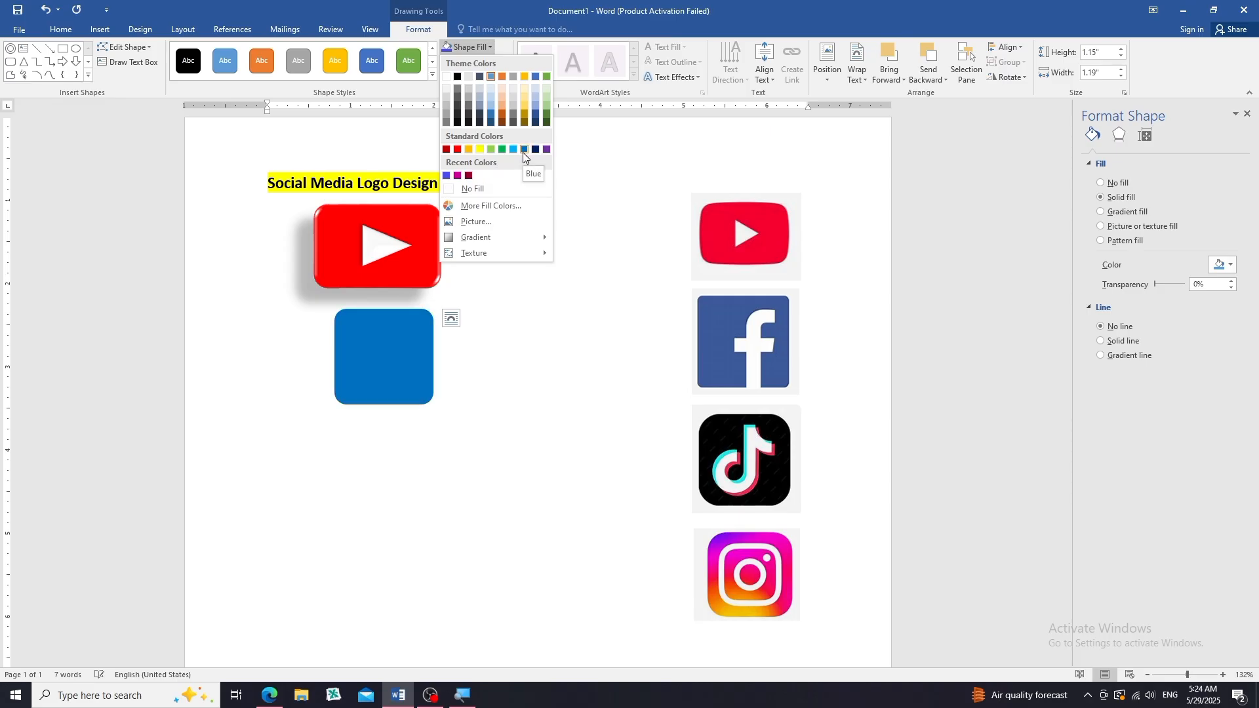
click(535, 113)
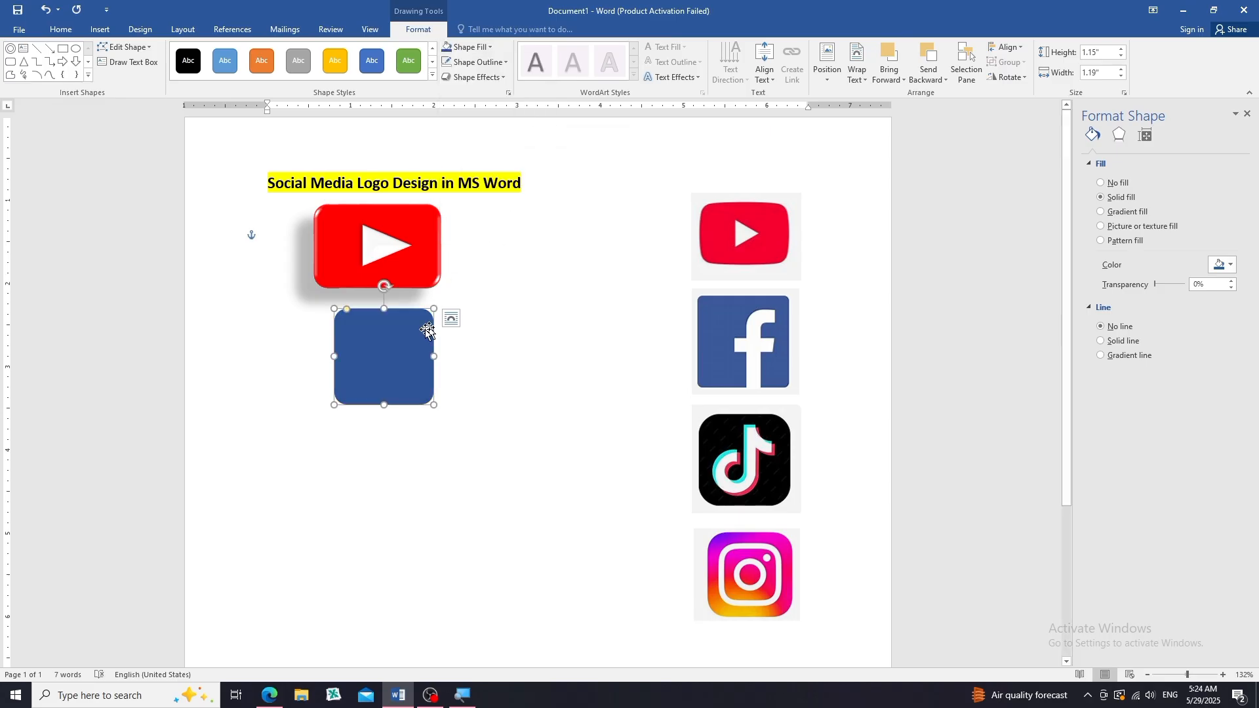
click(466, 249)
Add a text box about 0.84" high and 0.69" wide on the dark blue shape, with no fill and no outline
click(100, 29)
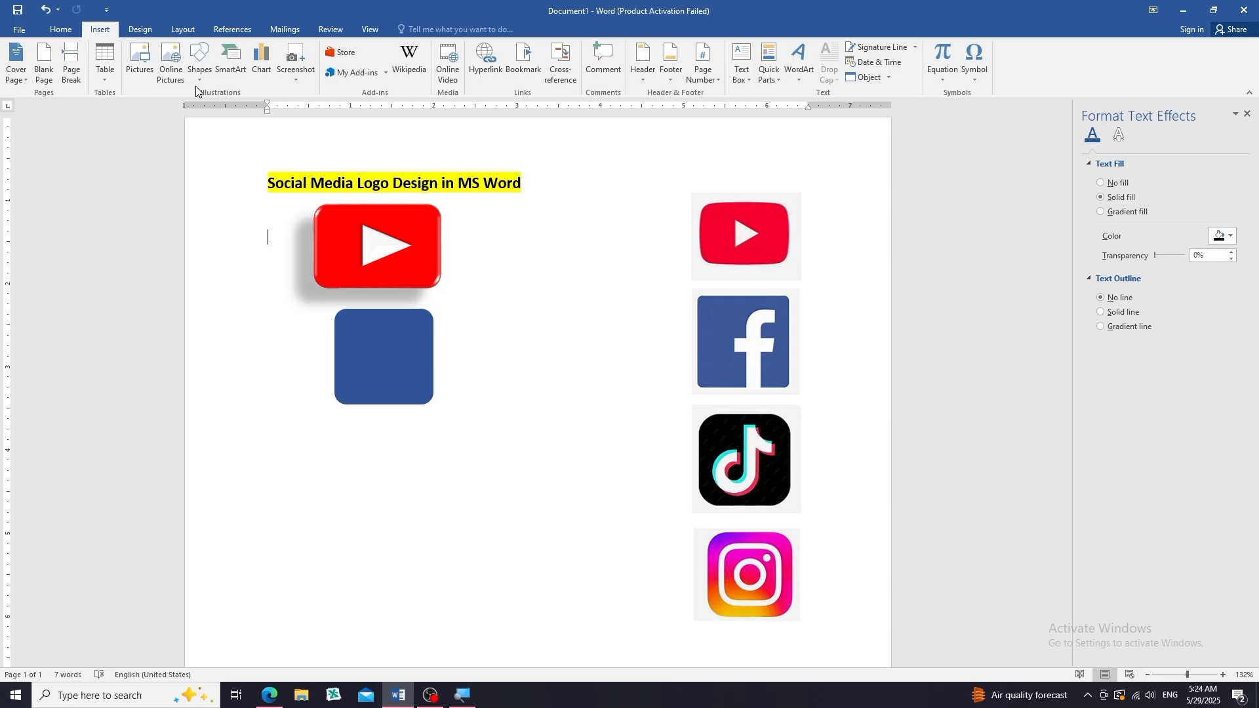
click(198, 73)
click(195, 204)
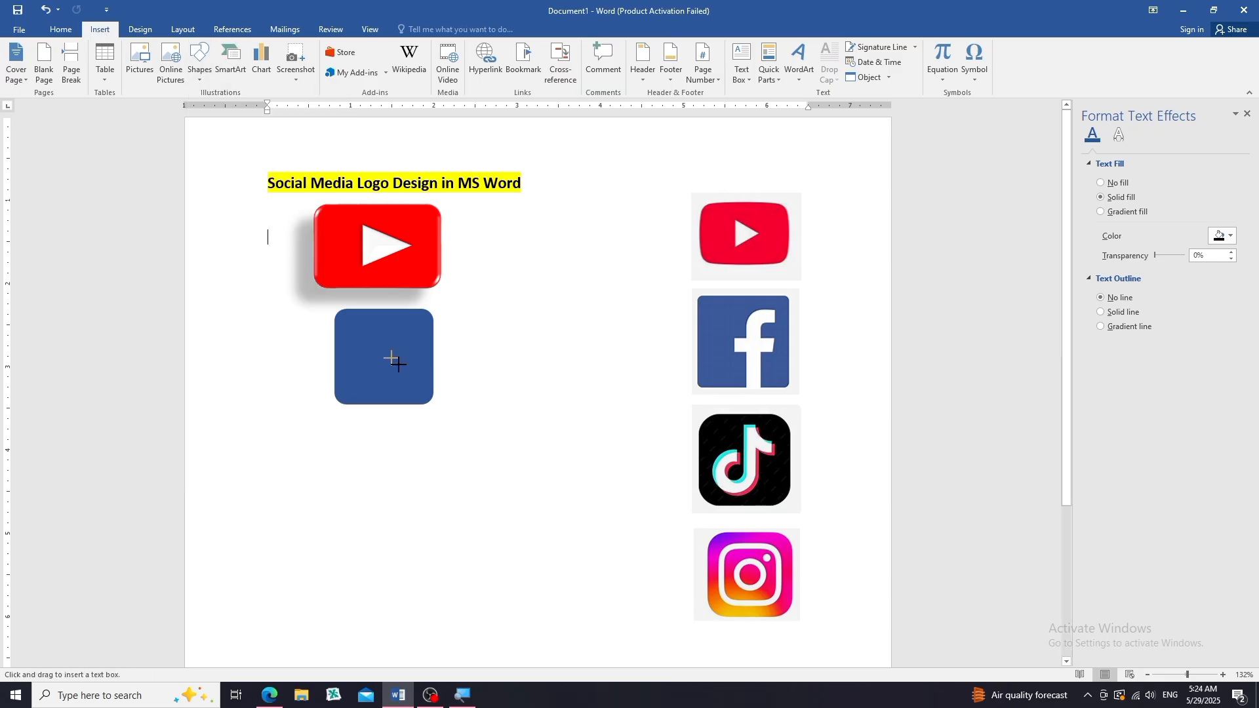
drag(360, 329, 420, 397)
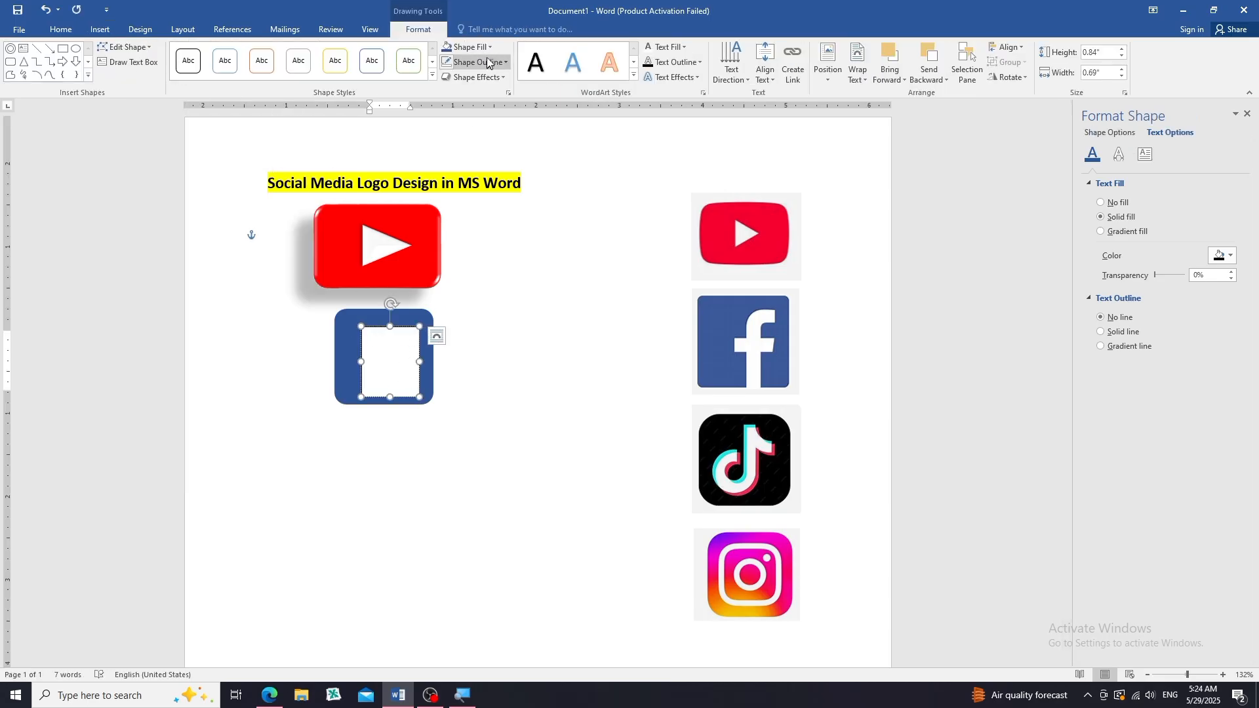
click(467, 47)
click(446, 175)
click(469, 47)
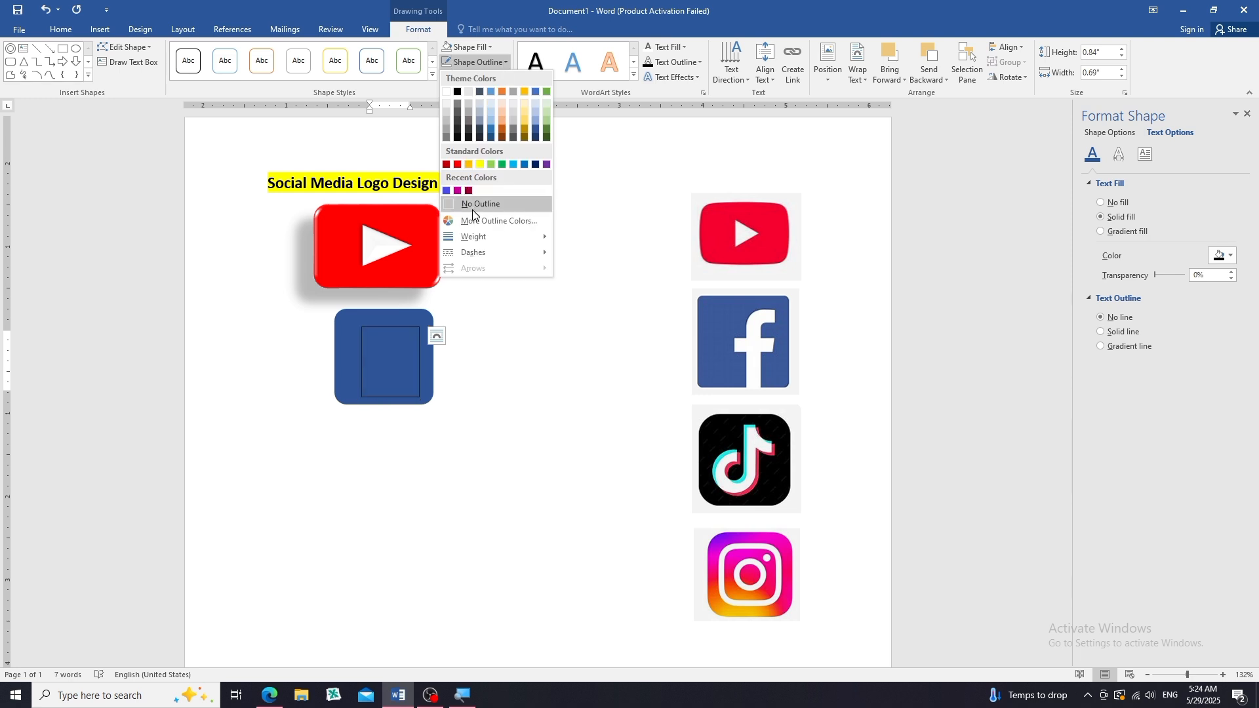
click(472, 189)
Enter a lowercase "f" at size 80 in the text box and enlarge the box so the whole letter fits
text(f)
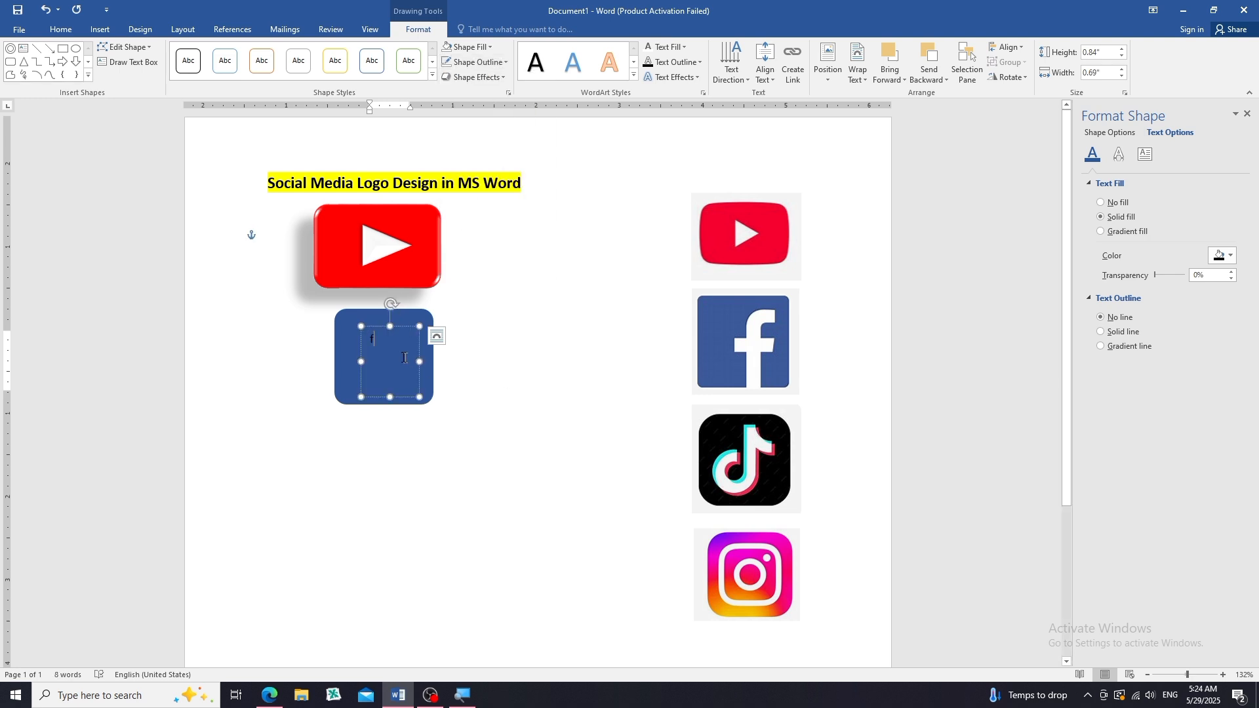
click(69, 32)
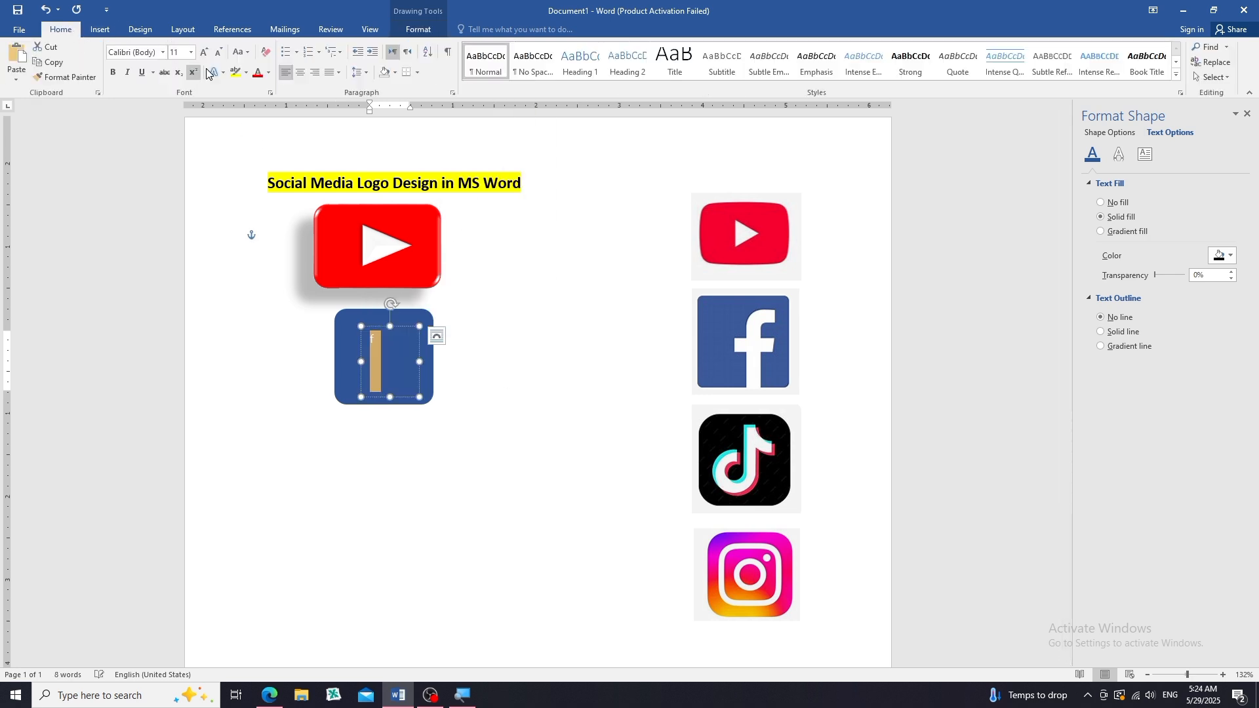
click(207, 54)
triple_click(210, 59)
triple_click(209, 58)
triple_click(210, 59)
double_click(210, 59)
click(209, 59)
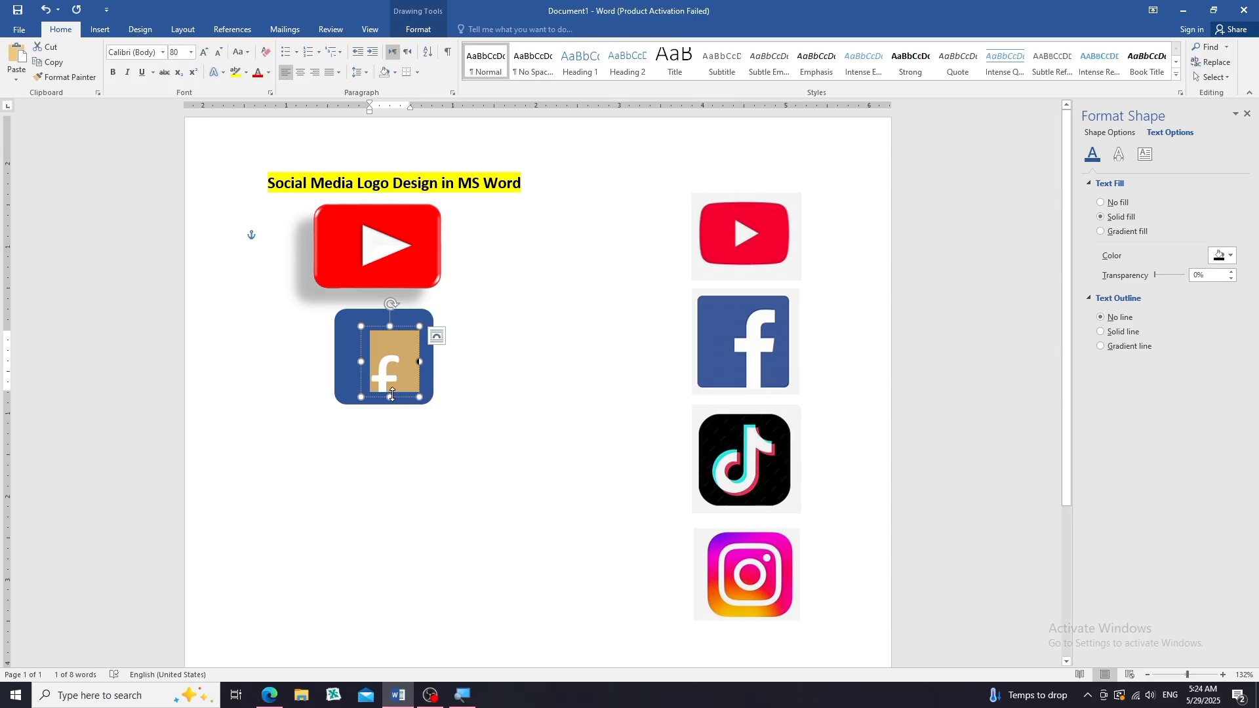
click(394, 362)
drag(380, 326, 382, 302)
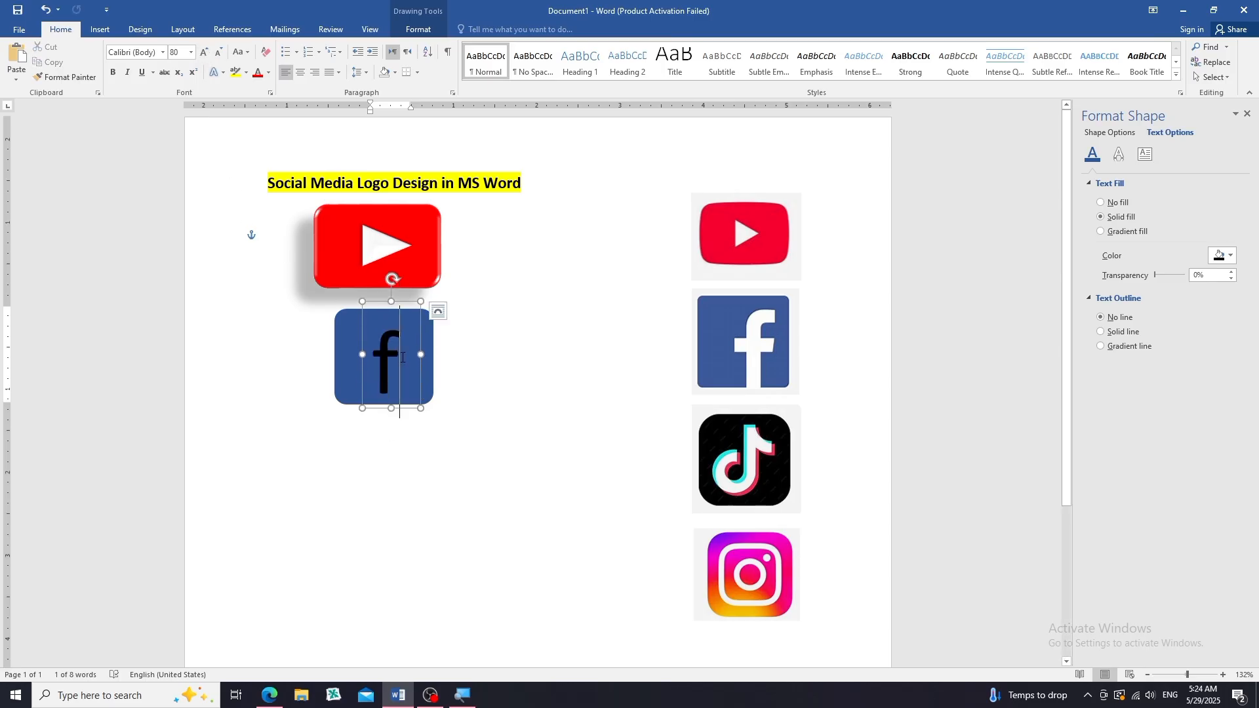
Change the font of the letter "f" to Segoe UI Bold
click(365, 364)
click(154, 53)
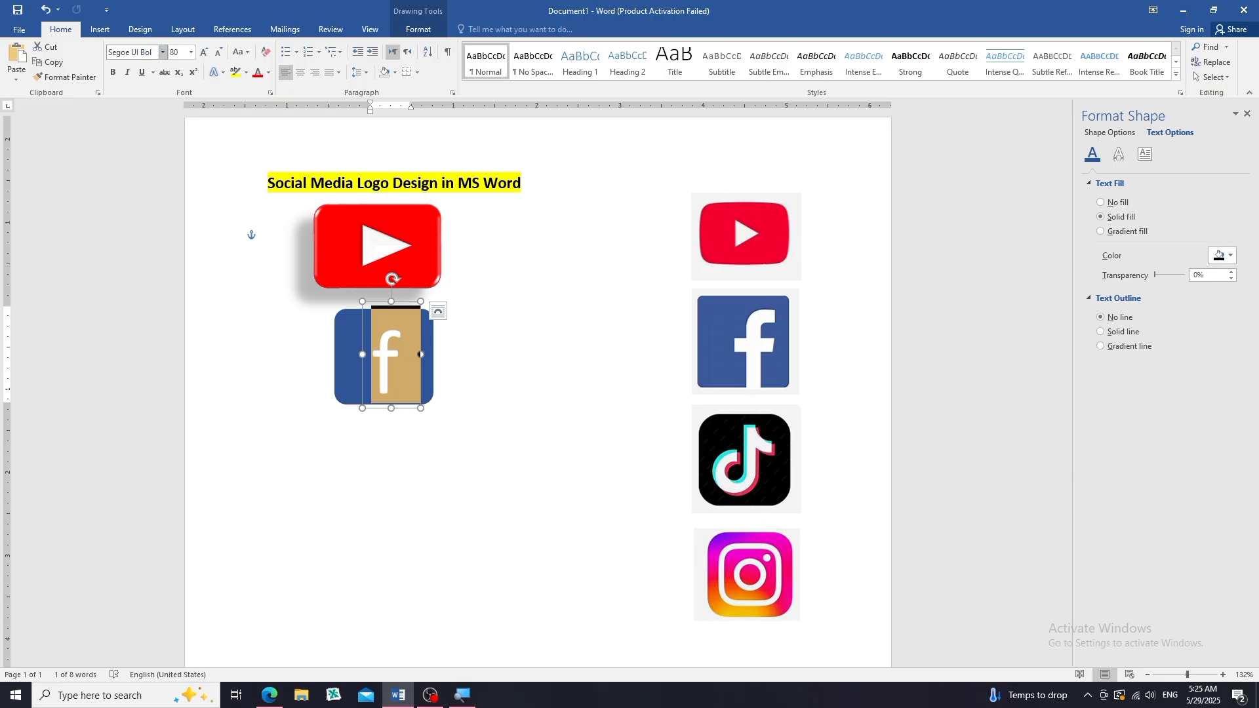
key(Return)
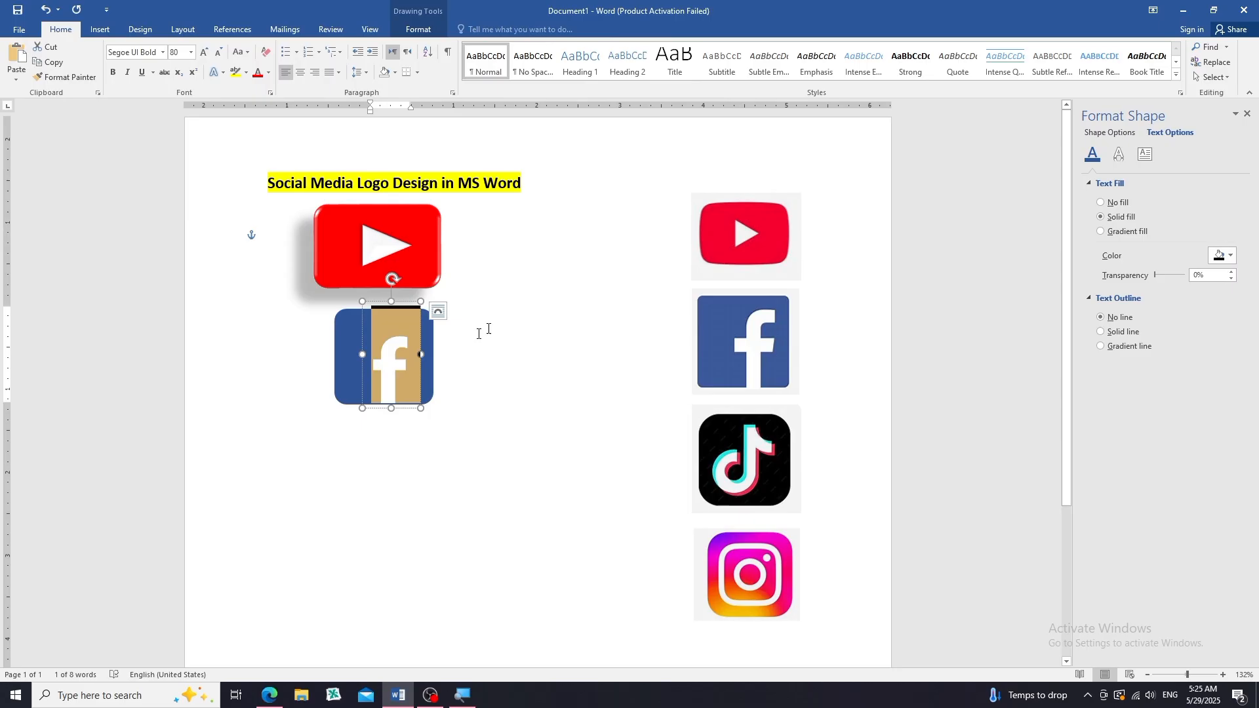
click(641, 704)
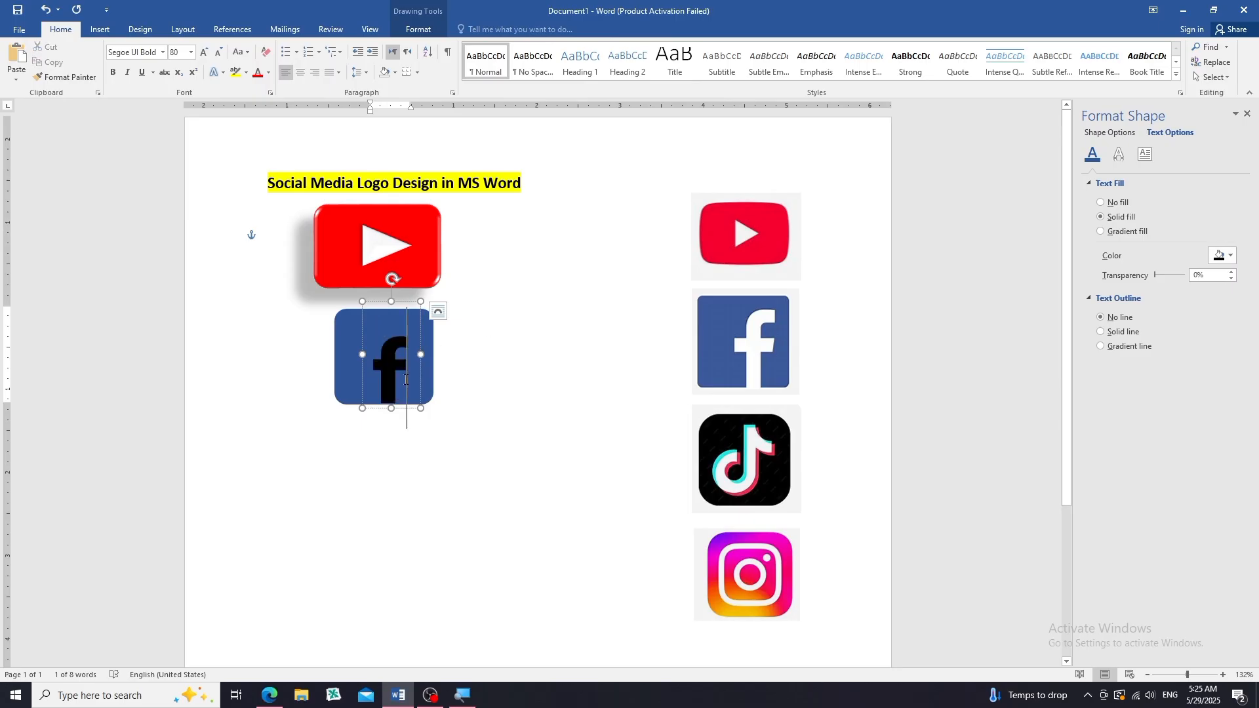
Change the font color of the letter "f" on the blue shape to white
click(389, 301)
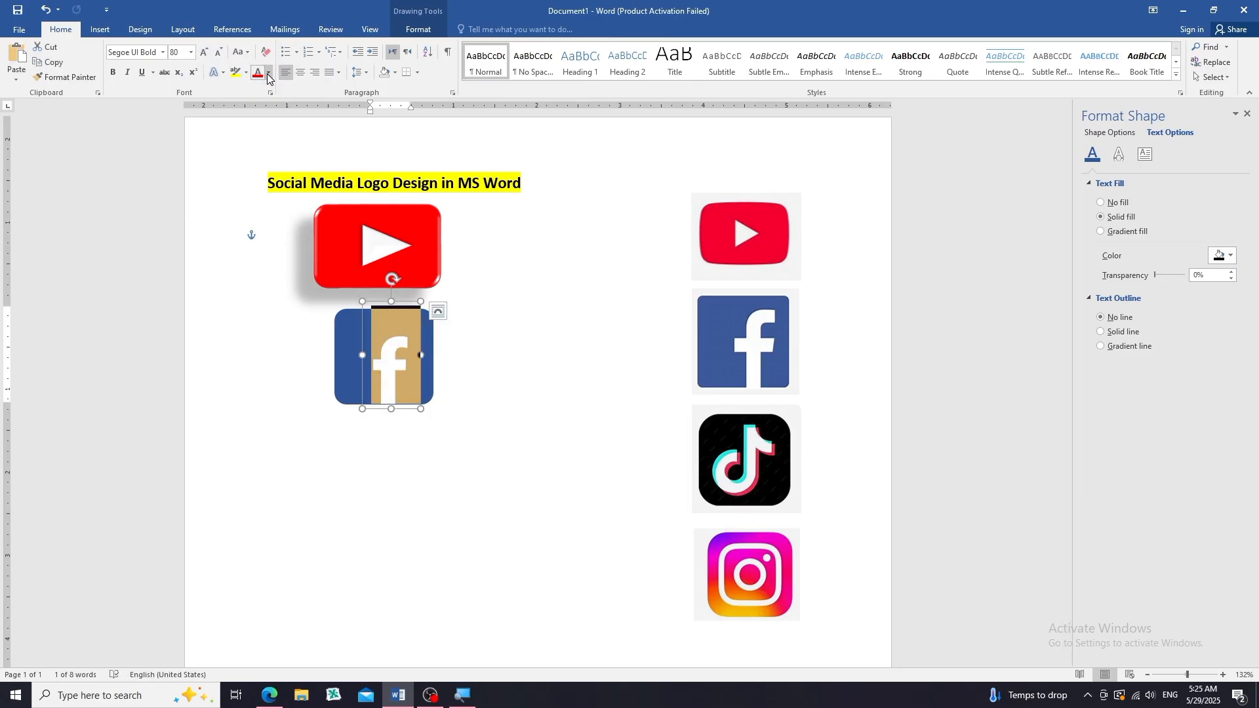
click(268, 72)
click(259, 119)
click(263, 236)
click(396, 370)
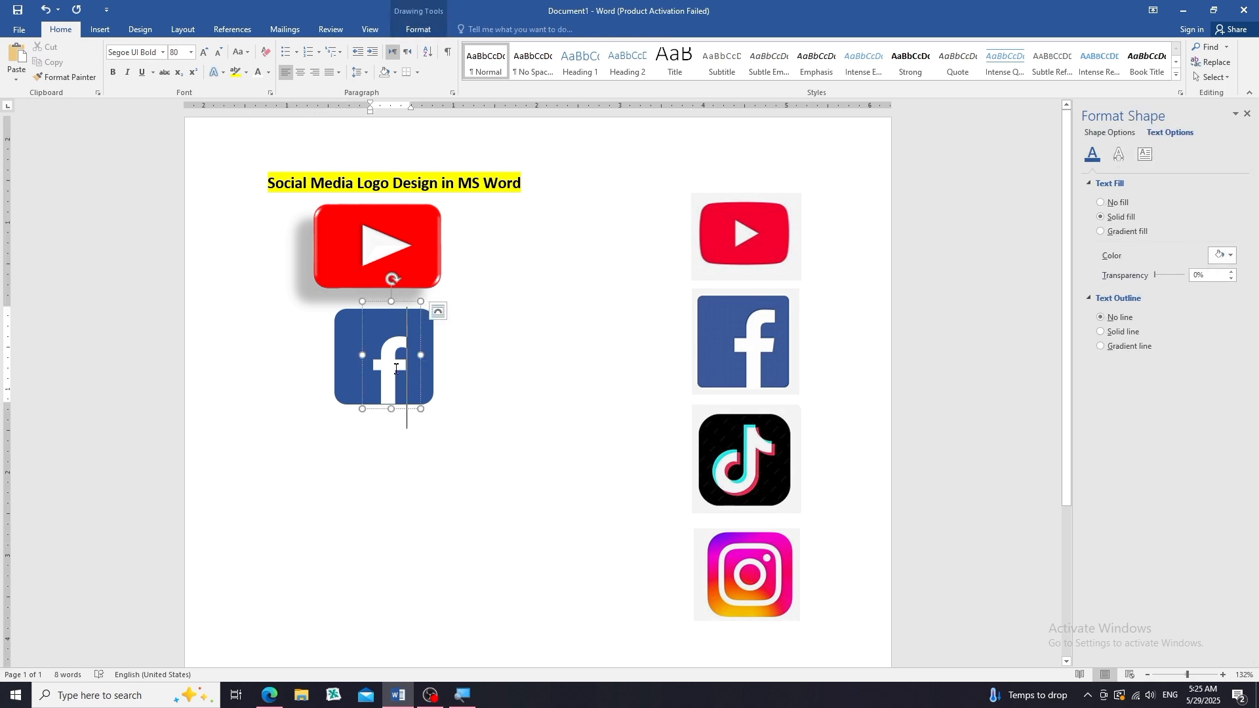
click(392, 409)
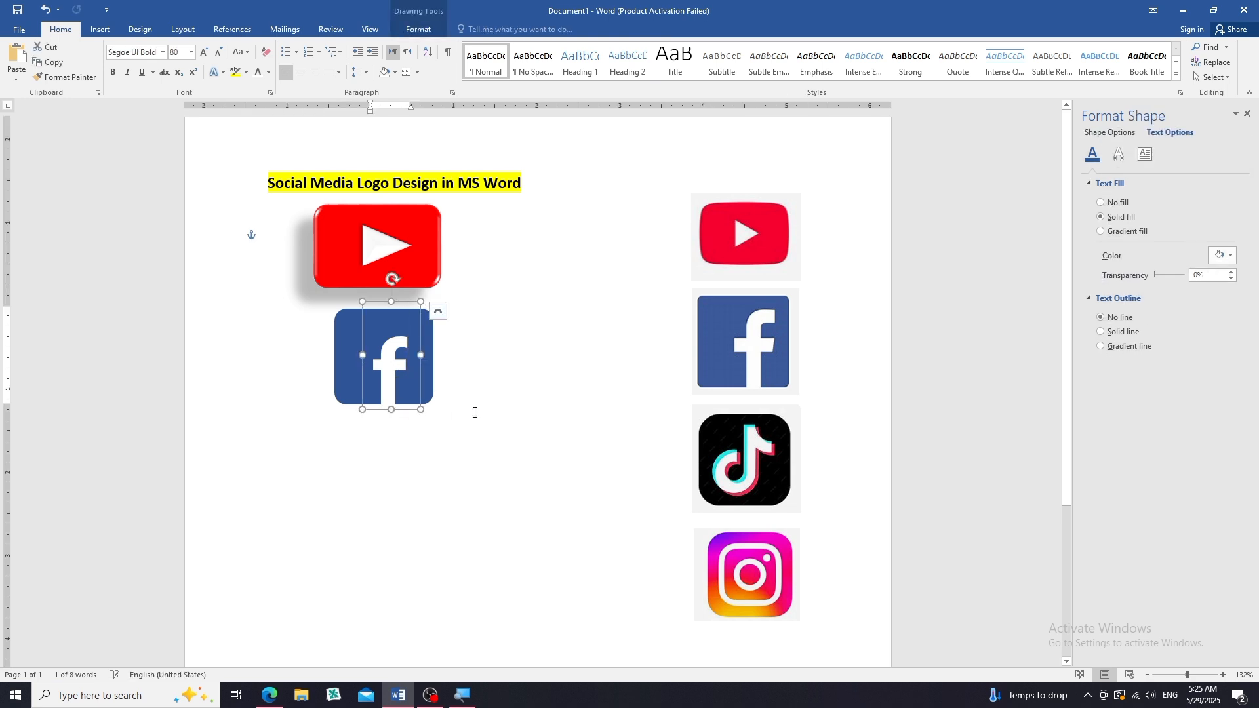
Apply to the blue Facebook shape the same beveled, shadowed preset shape effect as on the YouTube shape
click(427, 317)
click(417, 30)
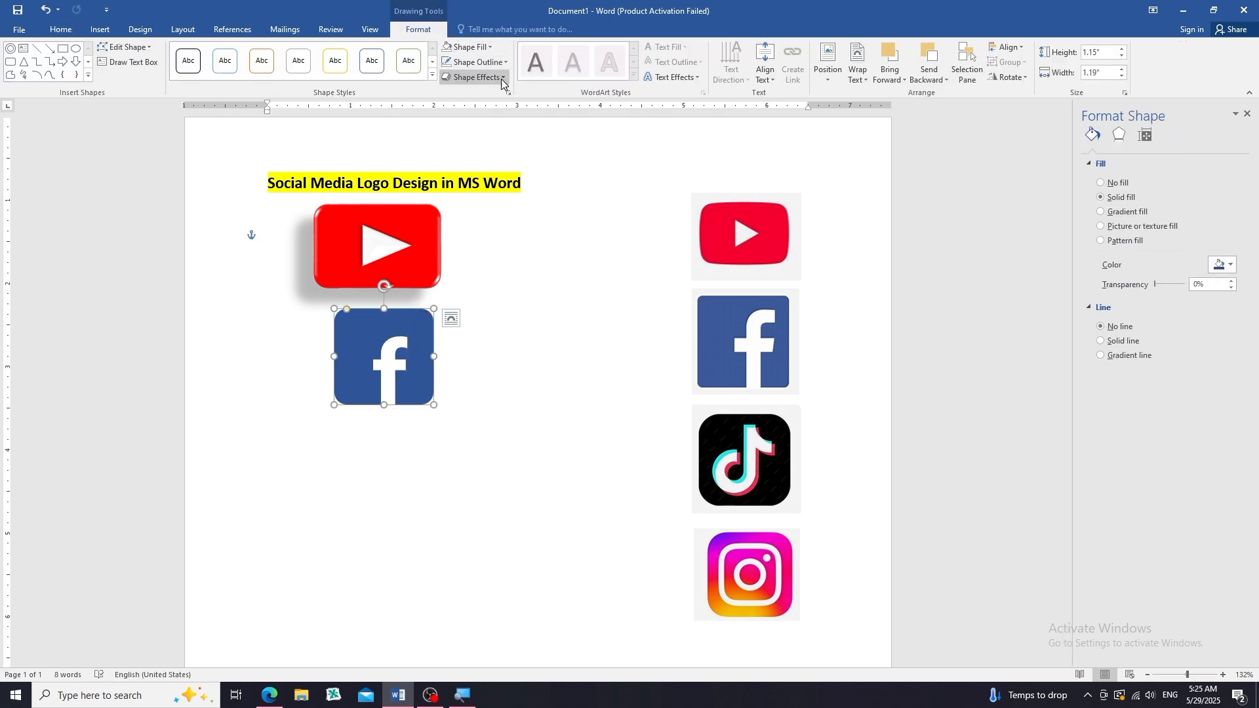
click(473, 77)
mouse_move(485, 100)
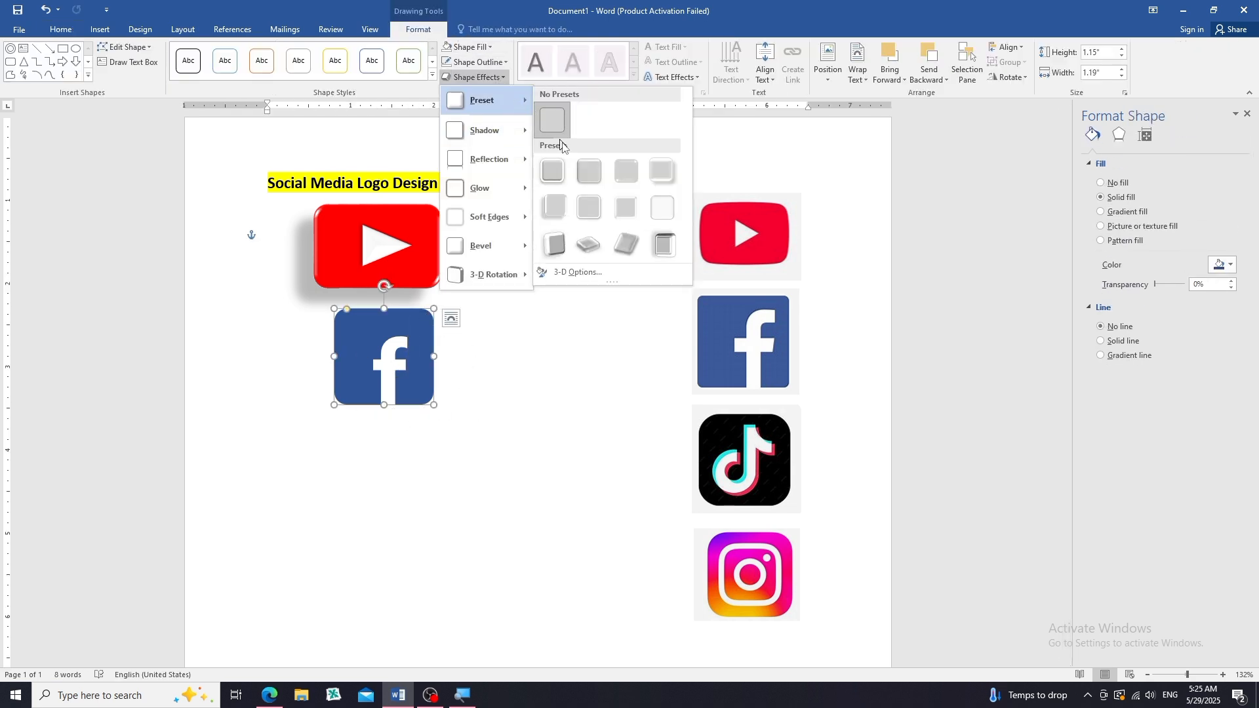
click(565, 211)
click(586, 250)
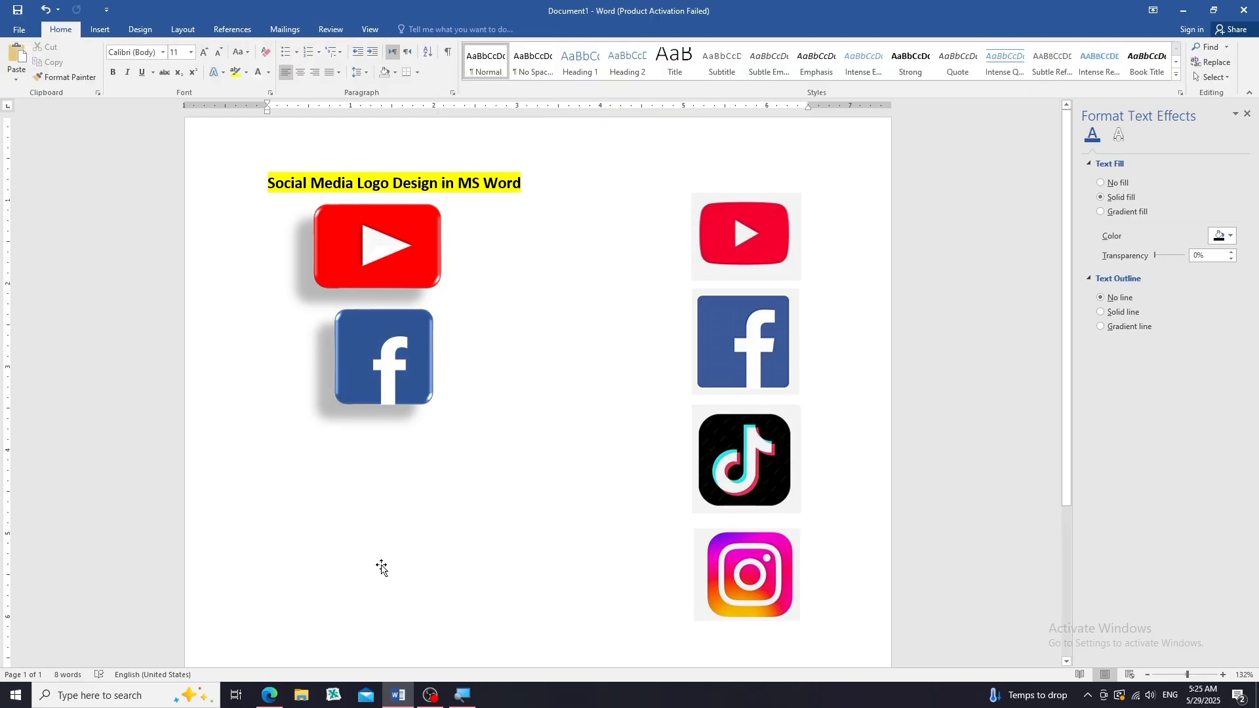
Increase the white letter "f" to size 82 and shift it slightly upward on the blue shape
click(399, 378)
double_click(399, 378)
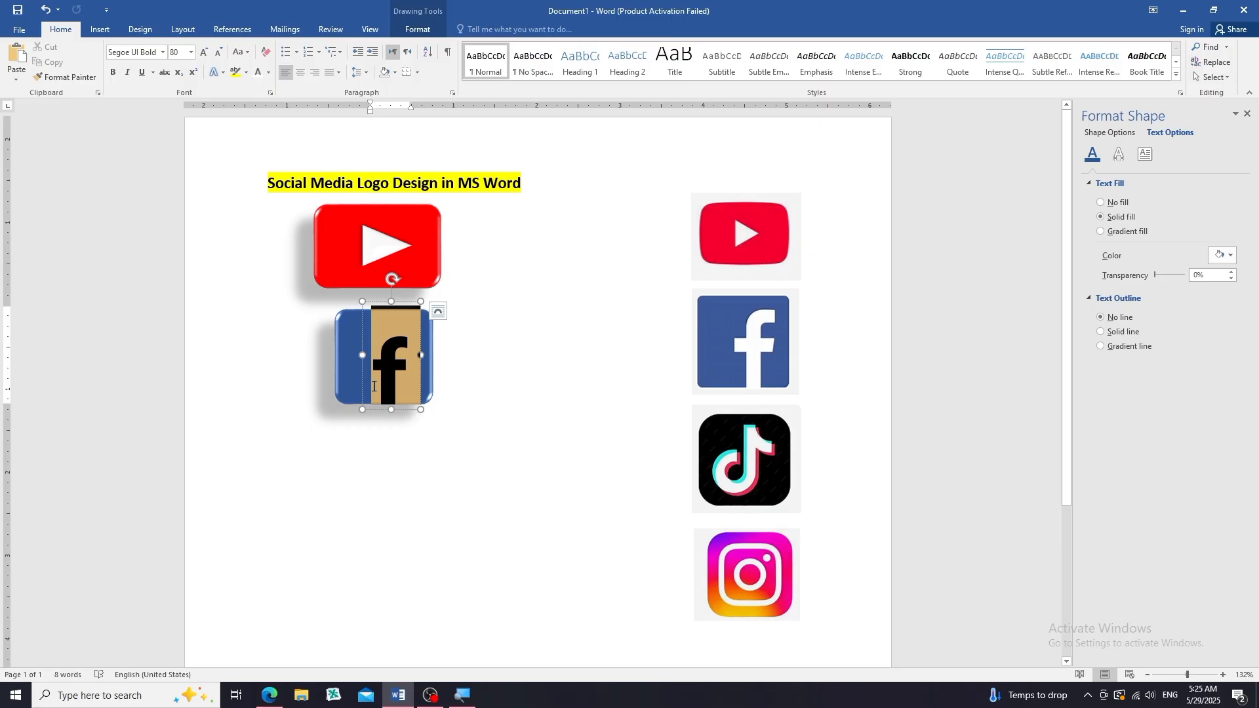
click(205, 53)
click(391, 378)
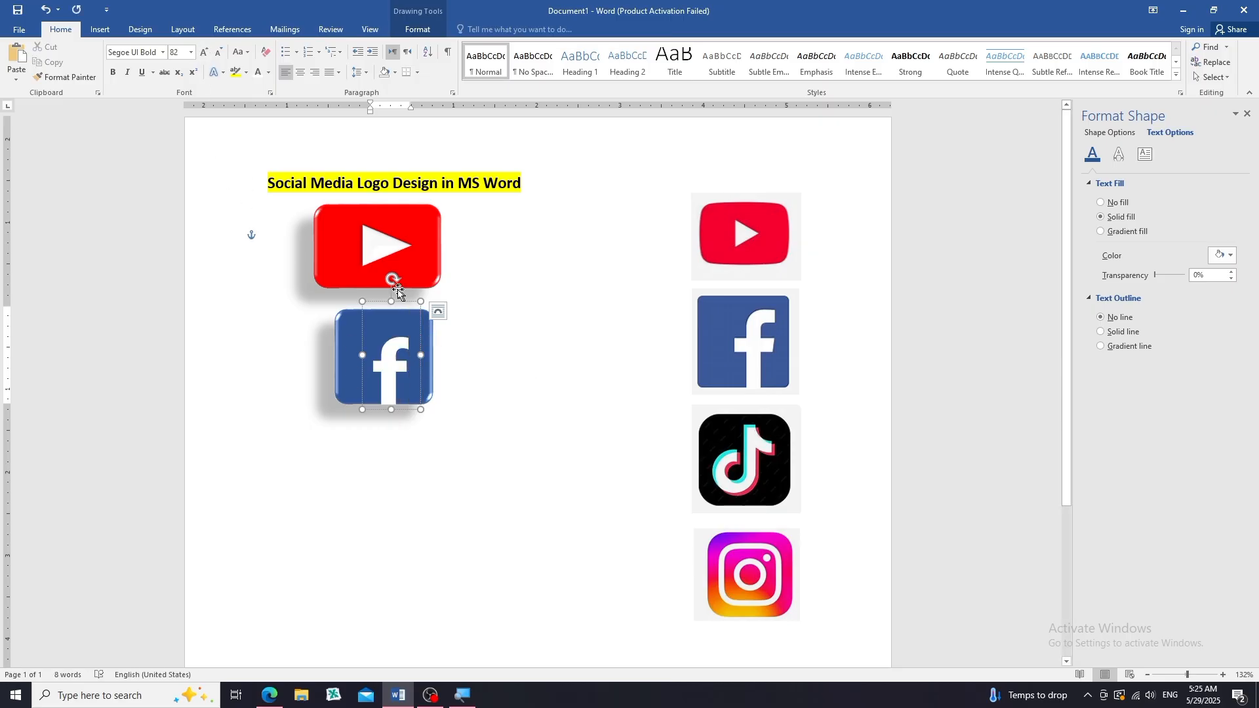
drag(392, 302, 391, 296)
click(531, 416)
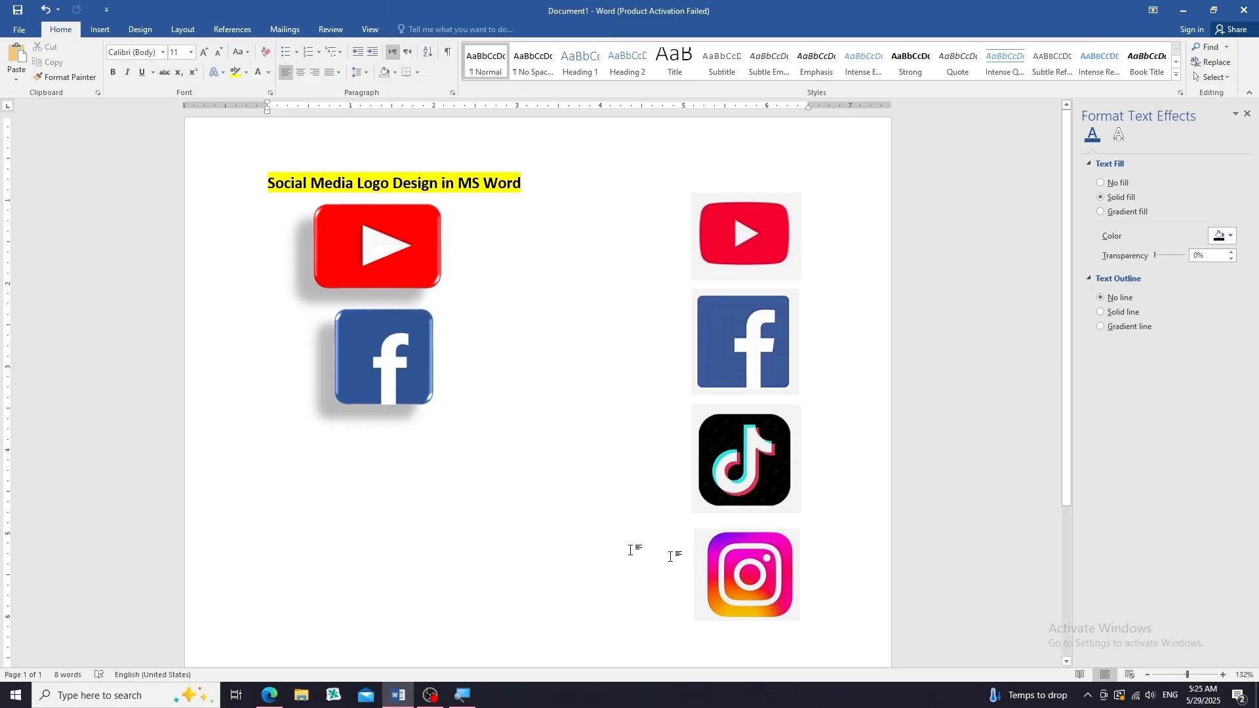
Draw a rounded rectangle about 1.2" high and 1.25" wide below the Facebook logo and give it the solid black shape style
click(100, 30)
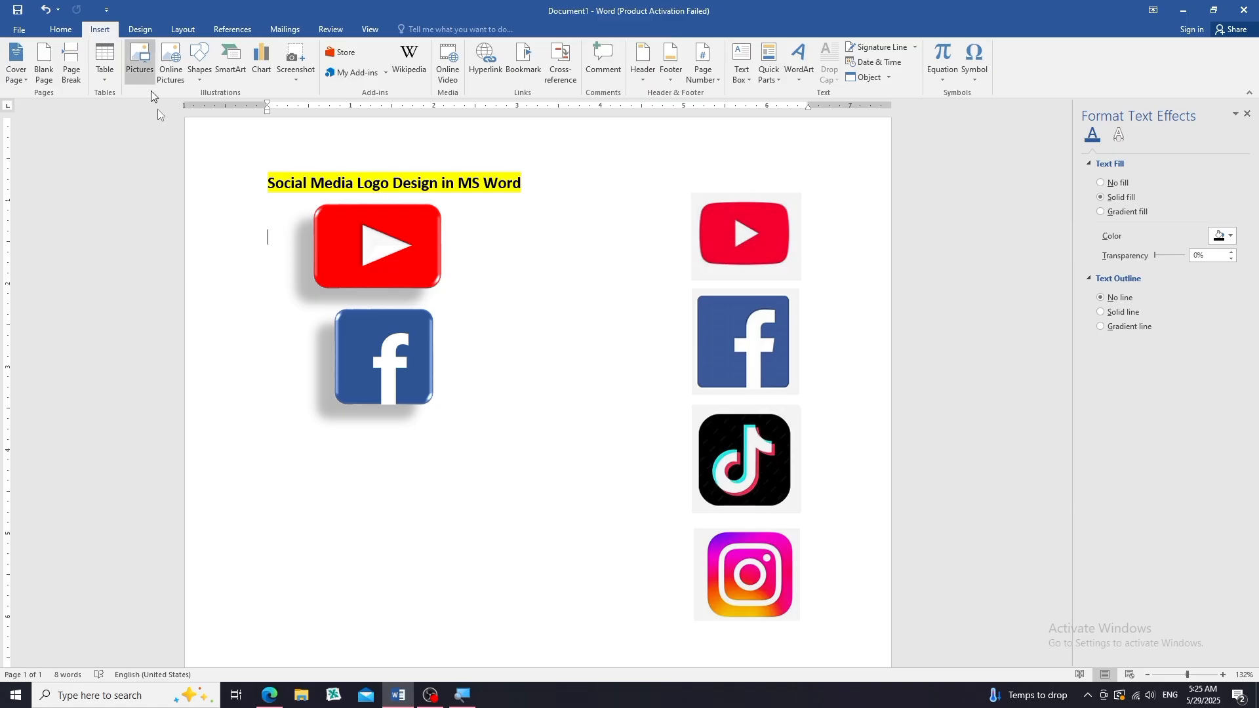
click(350, 396)
click(470, 455)
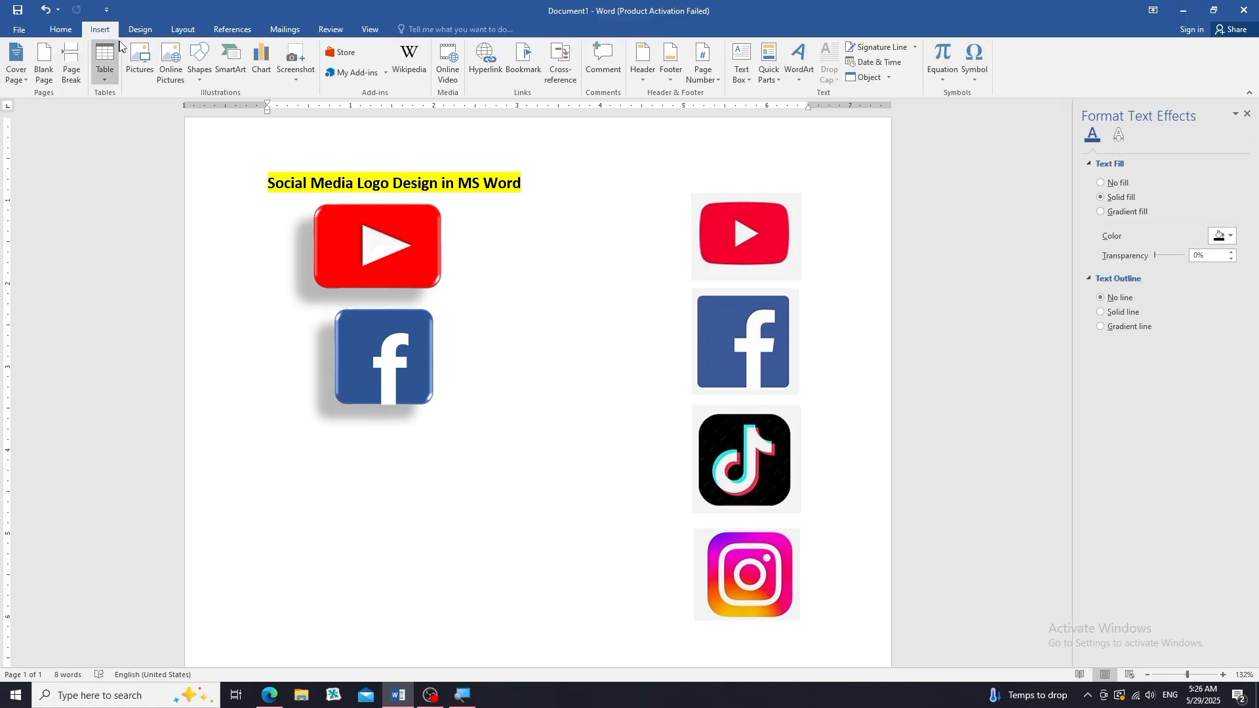
click(199, 65)
click(272, 108)
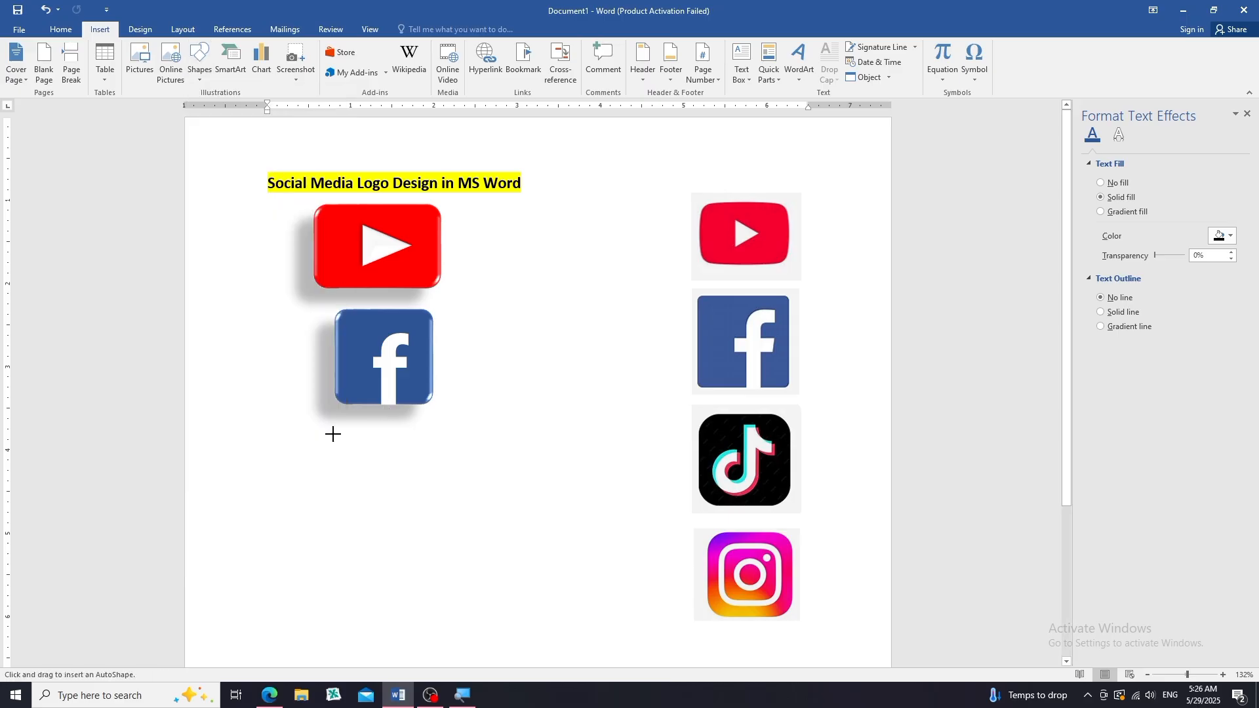
drag(334, 432, 439, 531)
click(188, 61)
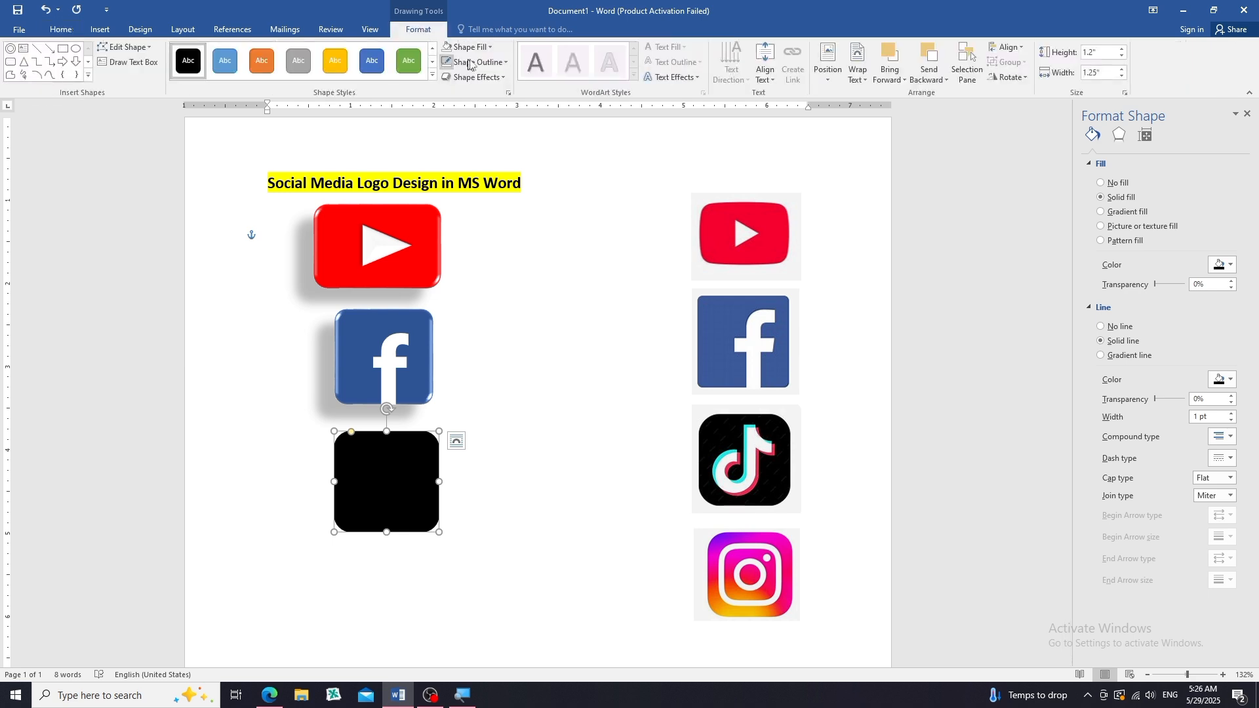
Apply the beveled, shadowed preset shape effect to the black rounded rectangle
click(493, 77)
mouse_move(482, 100)
click(552, 208)
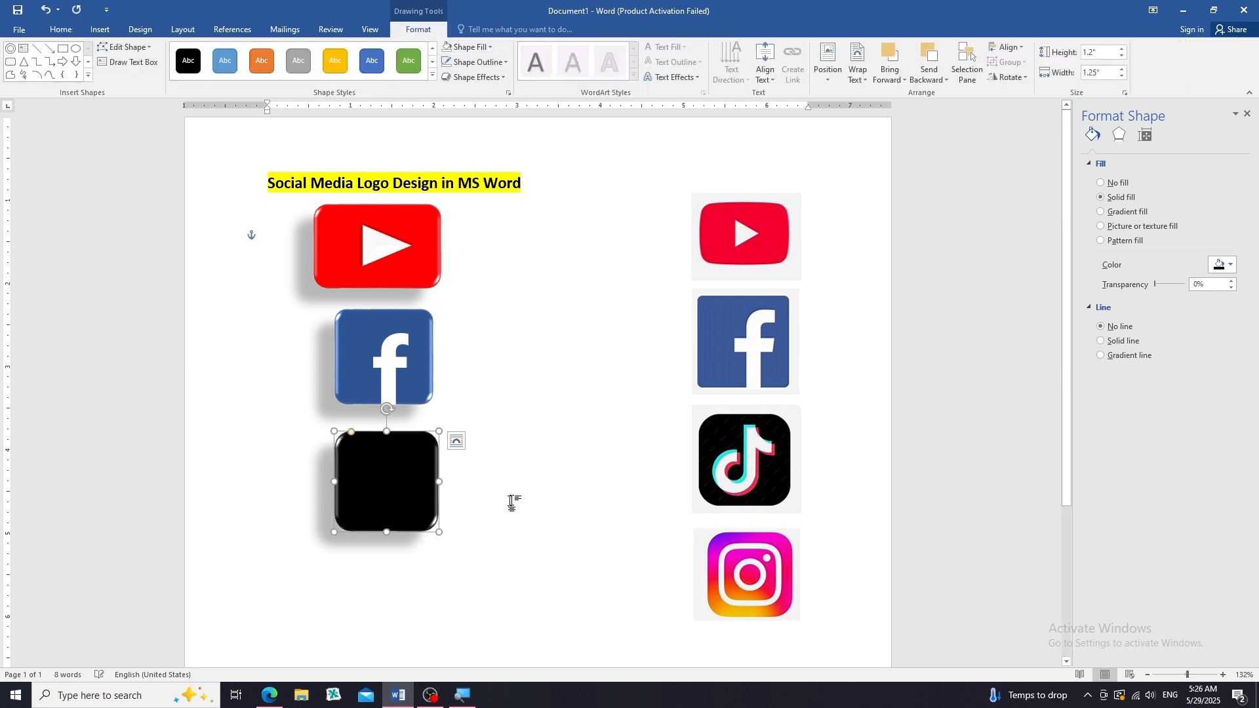
click(690, 459)
Draw a text box about 1.32" high and 1.04" wide between the logos and reference images, and enter "1" in it
click(99, 29)
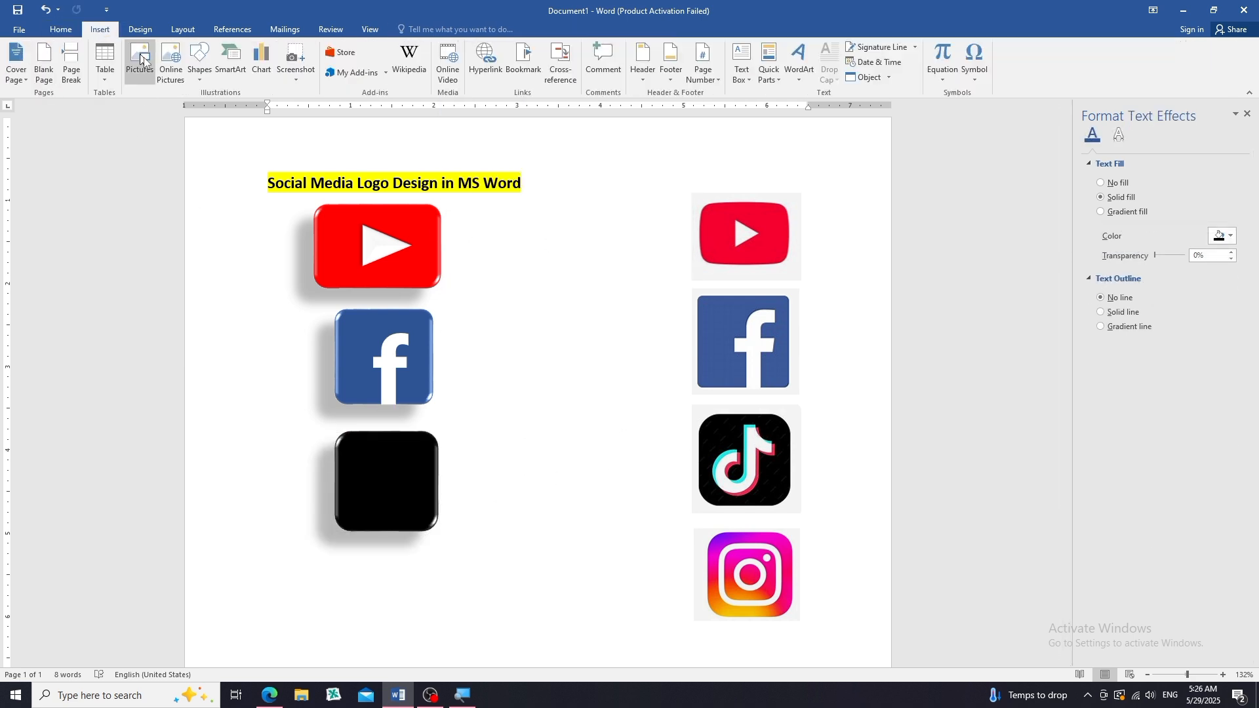
click(197, 79)
click(206, 108)
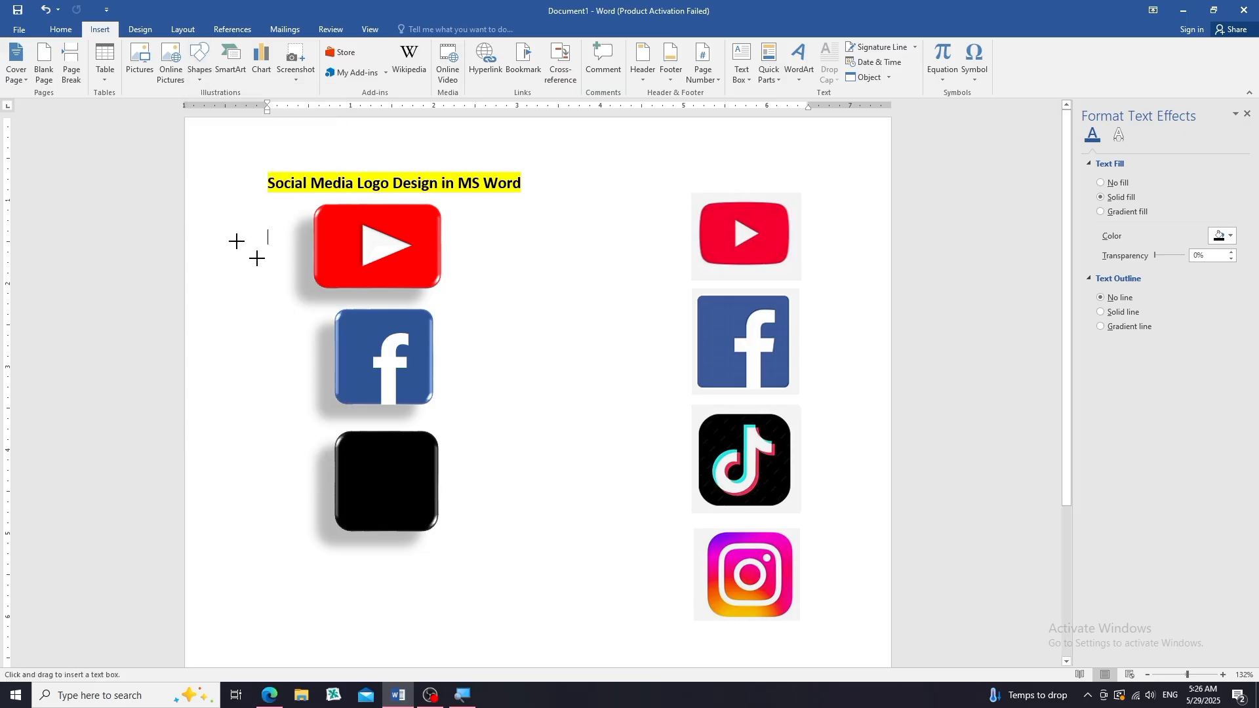
drag(528, 337, 614, 446)
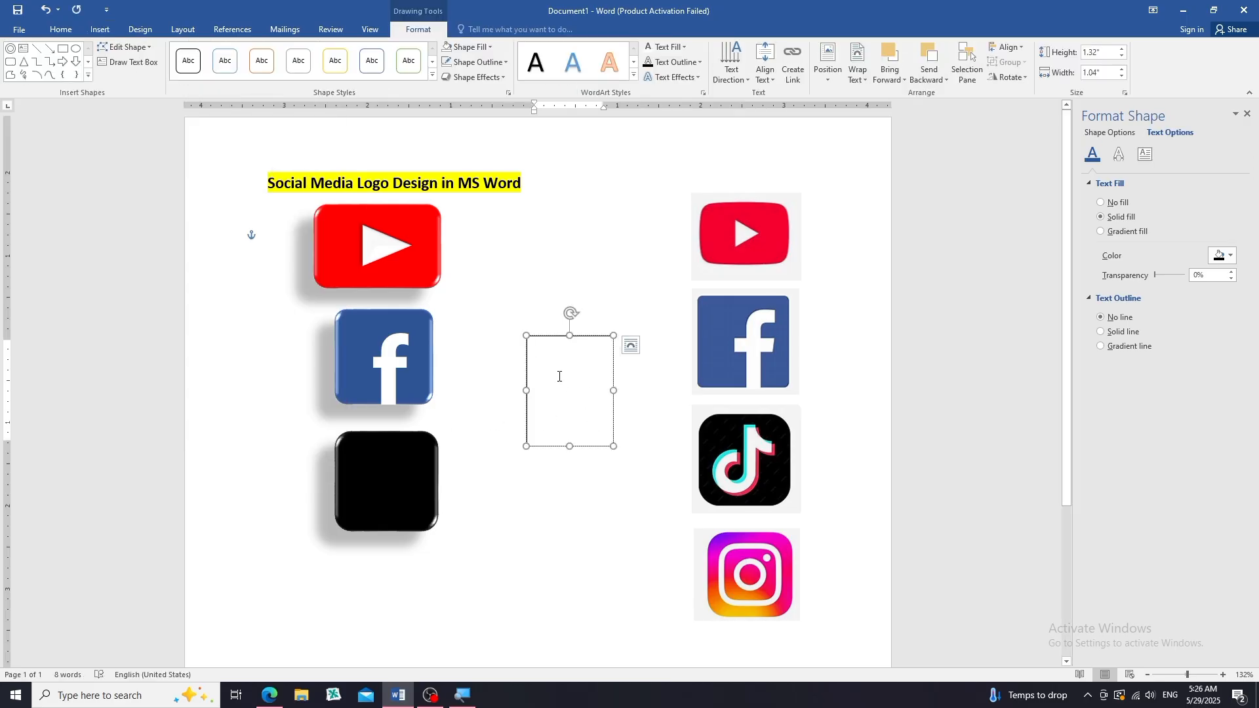
text(1)
Format the "1" in Arial Black at size 72 and move its text box slightly up and to the left
drag(549, 349, 528, 373)
click(70, 31)
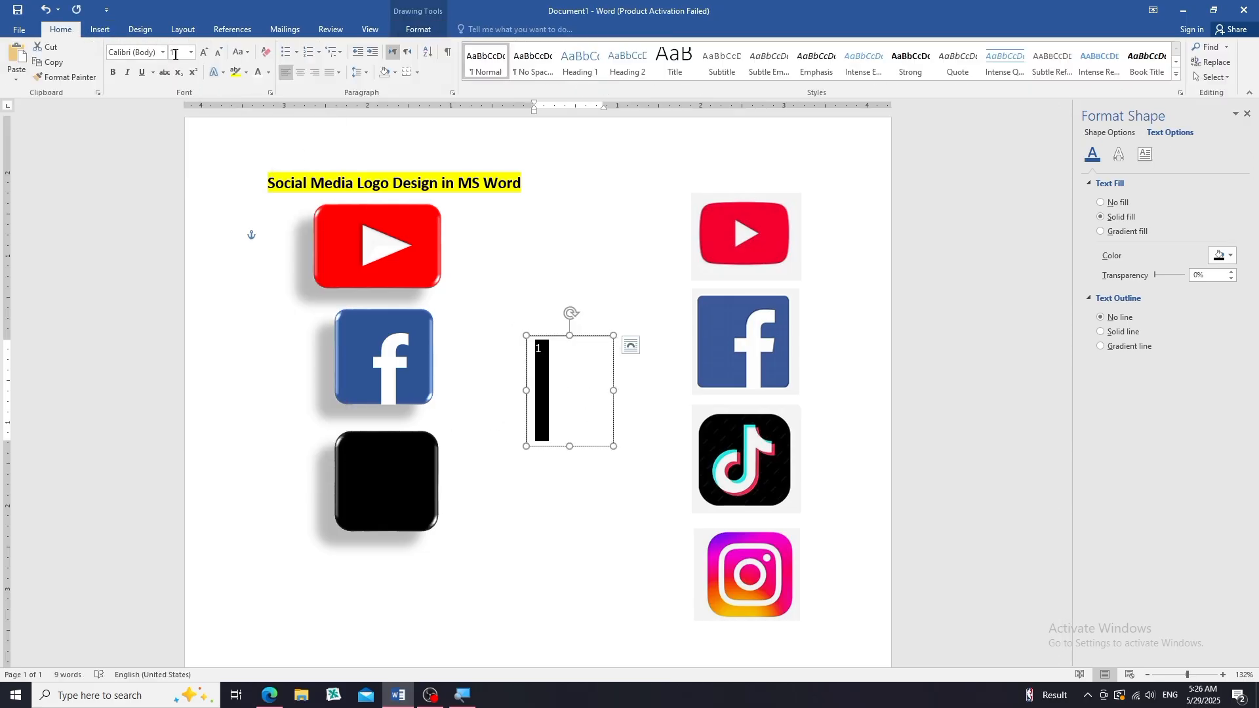
click(163, 52)
click(155, 205)
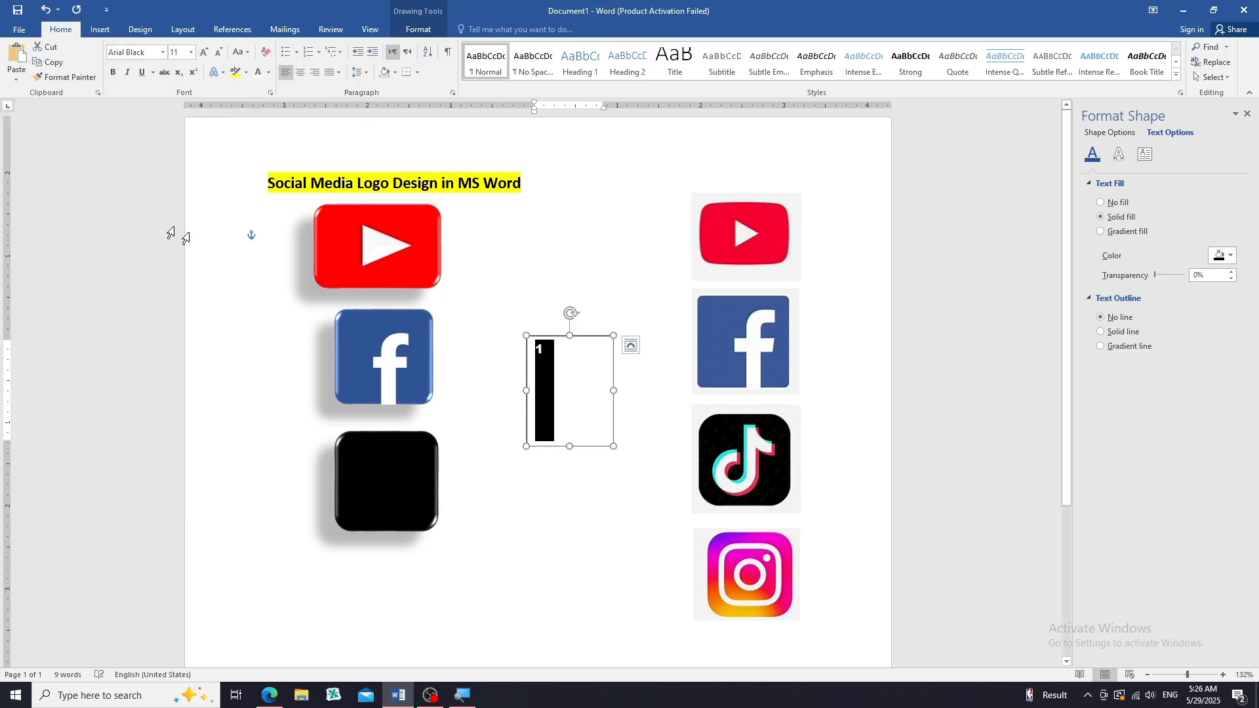
click(204, 52)
click(204, 53)
click(205, 53)
click(205, 53)
click(204, 53)
click(204, 53)
click(204, 52)
click(205, 52)
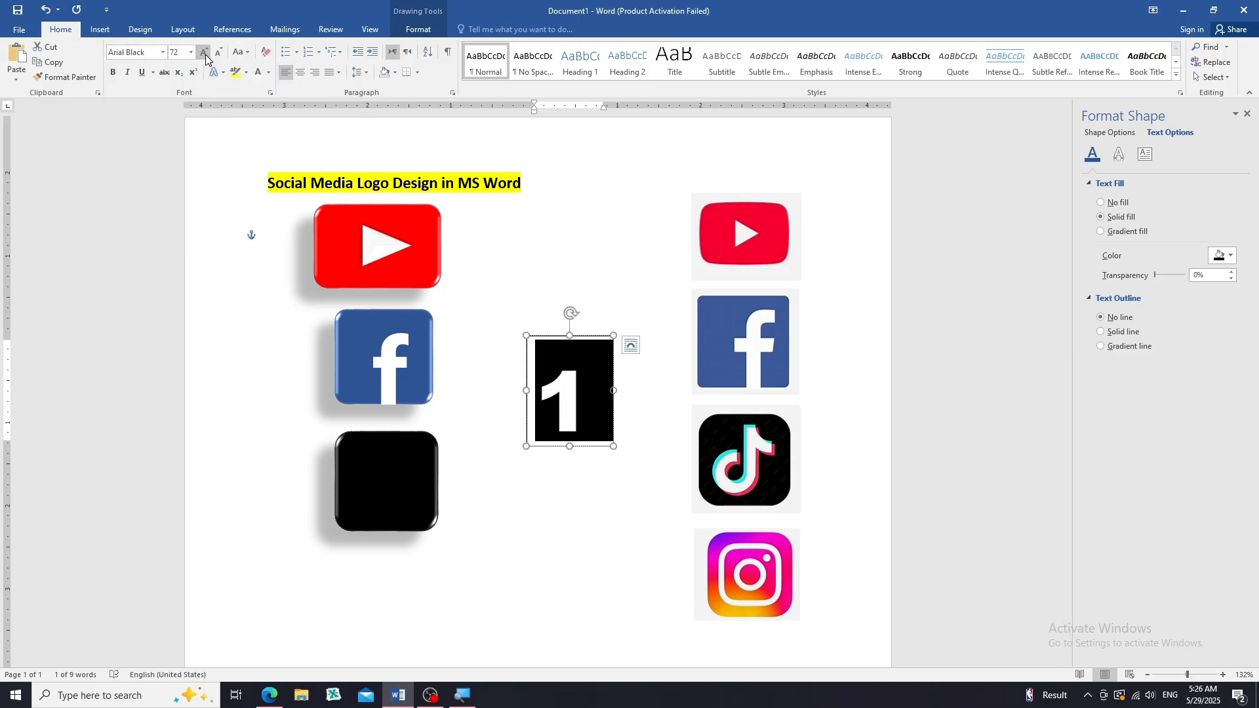
click(600, 387)
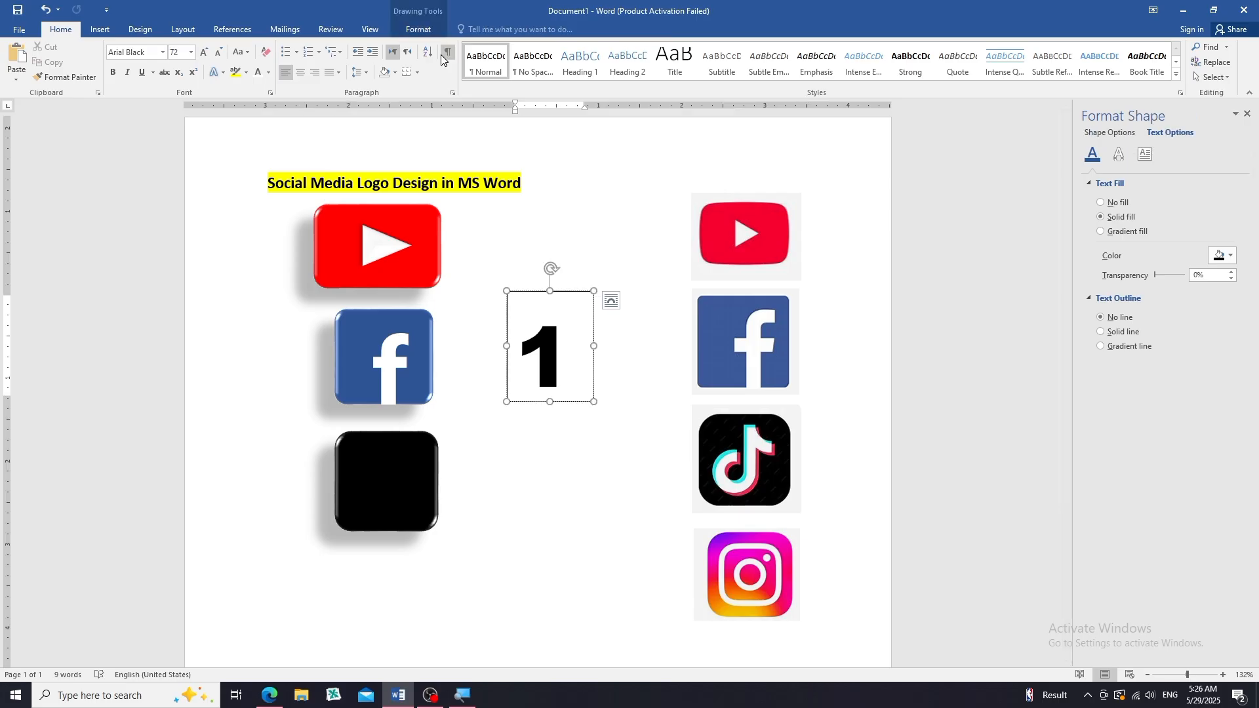
Remove the fill and outline of the text box containing the "1"
click(418, 29)
click(491, 48)
click(472, 184)
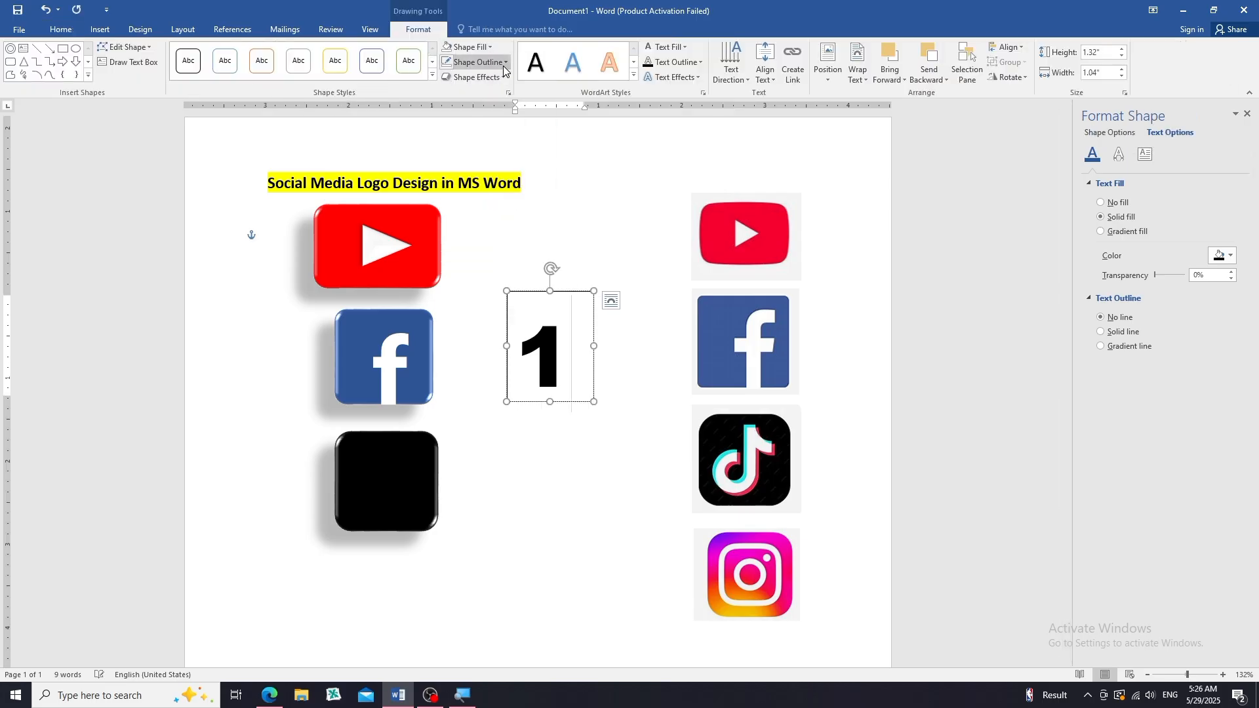
click(474, 62)
click(477, 201)
click(558, 480)
Draw a donut shape about 0.77" high and 0.83" wide and place it over the lower right of the "1"
click(100, 29)
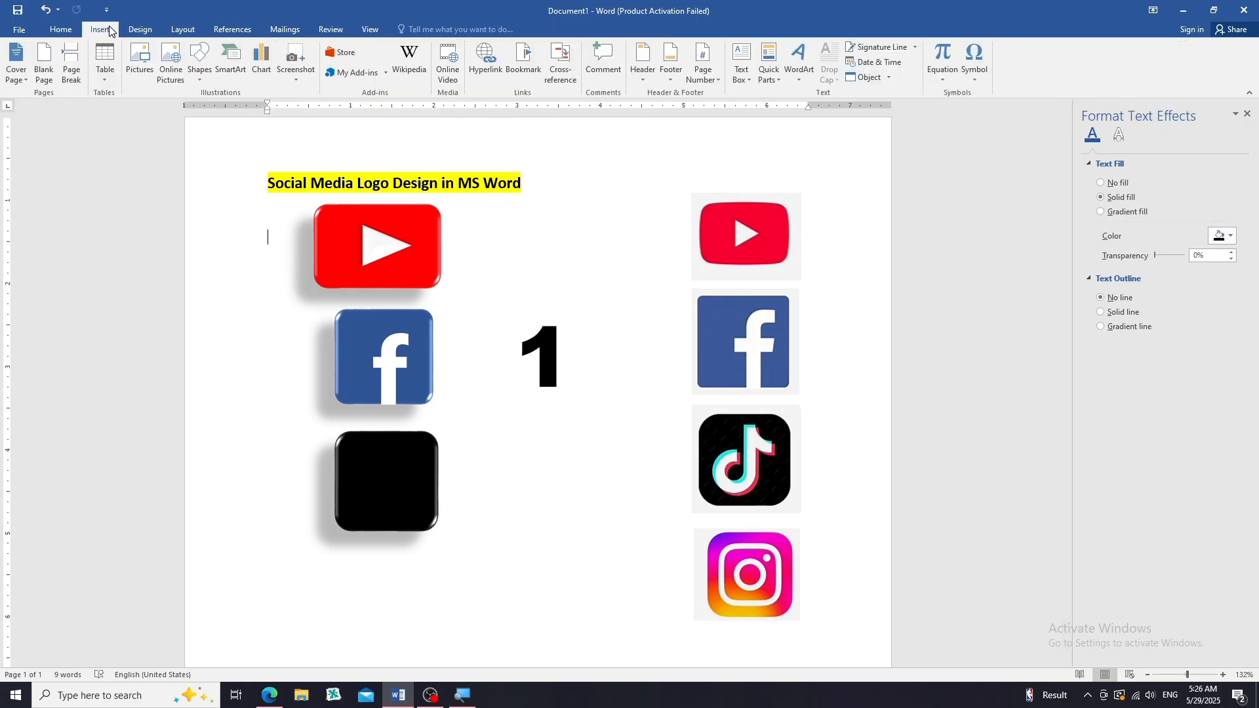
click(200, 69)
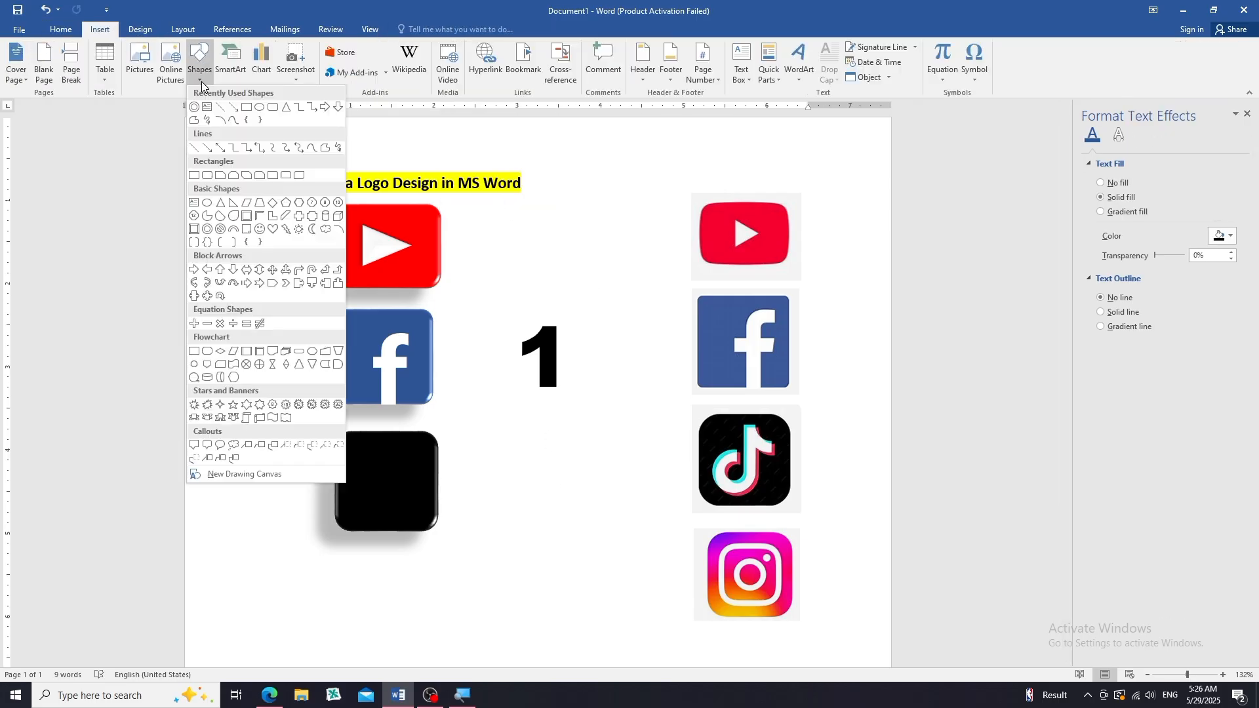
click(211, 235)
mouse_move(528, 404)
mouse_down()
mouse_move(568, 457)
mouse_move(598, 470)
mouse_up()
drag(578, 417, 556, 387)
click(590, 489)
click(580, 366)
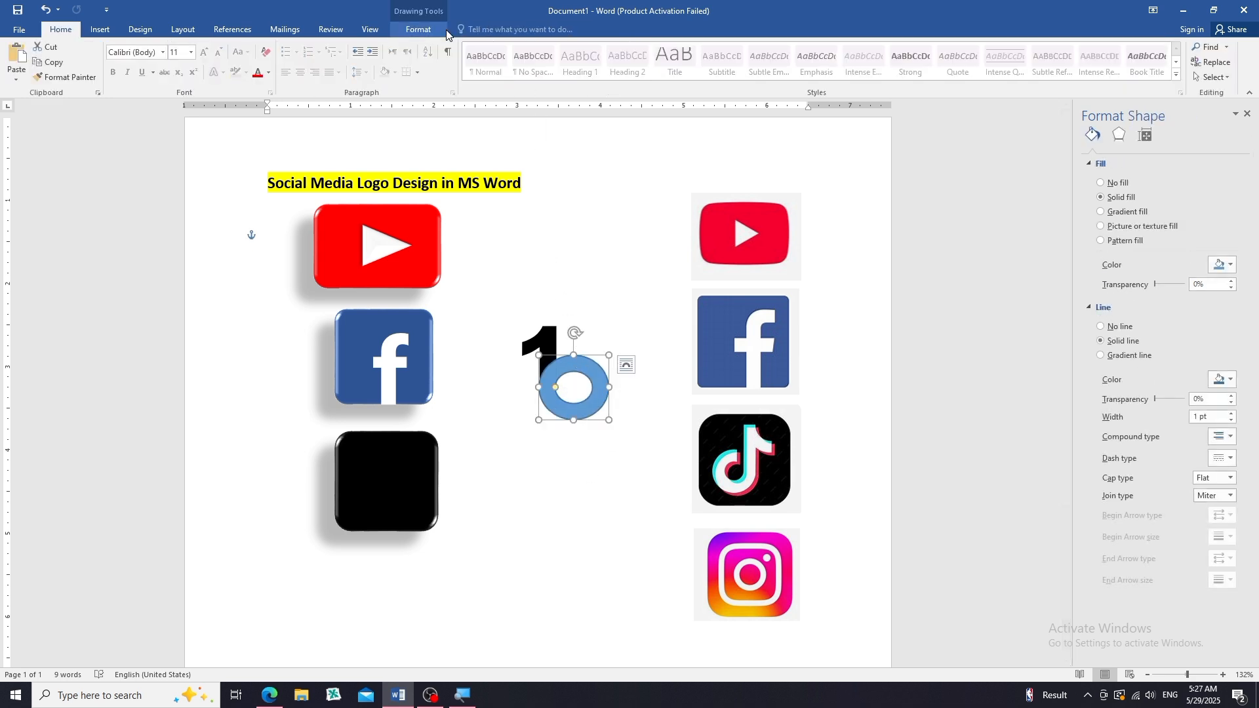
Remove the donut's outline and move the donut slightly down against the base of the "1"
click(423, 29)
click(475, 62)
click(490, 201)
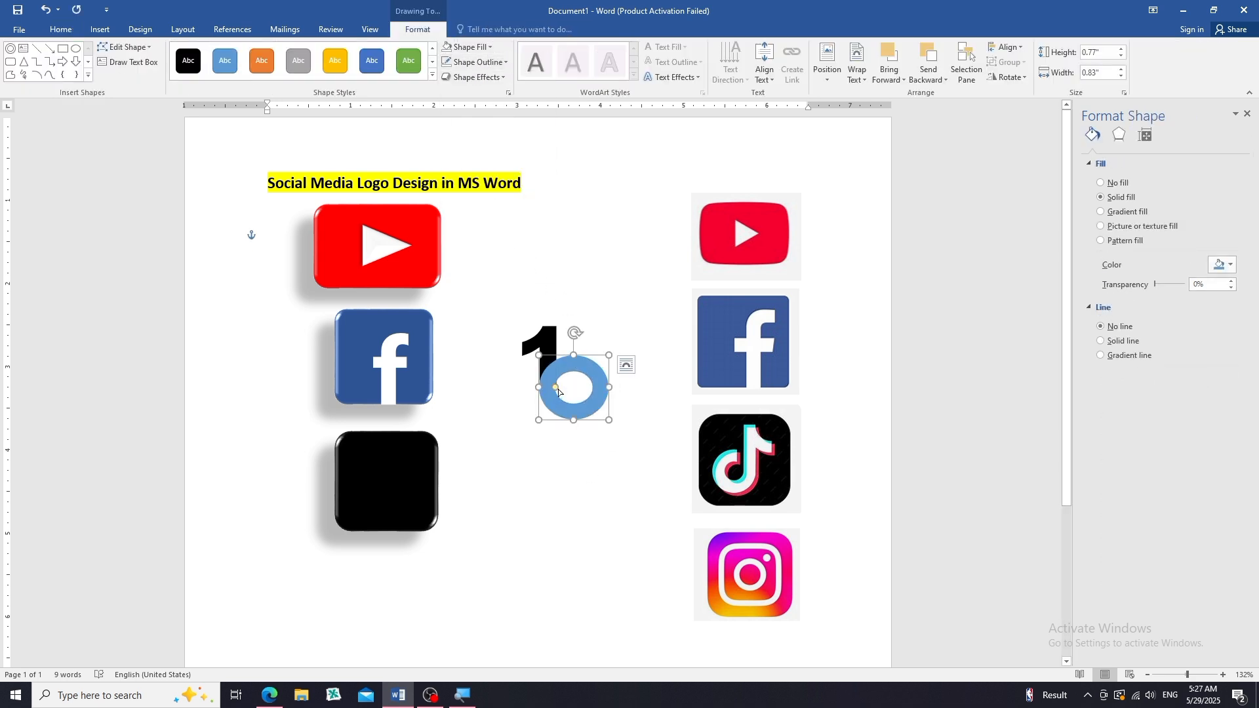
drag(557, 388, 579, 420)
click(599, 341)
click(250, 233)
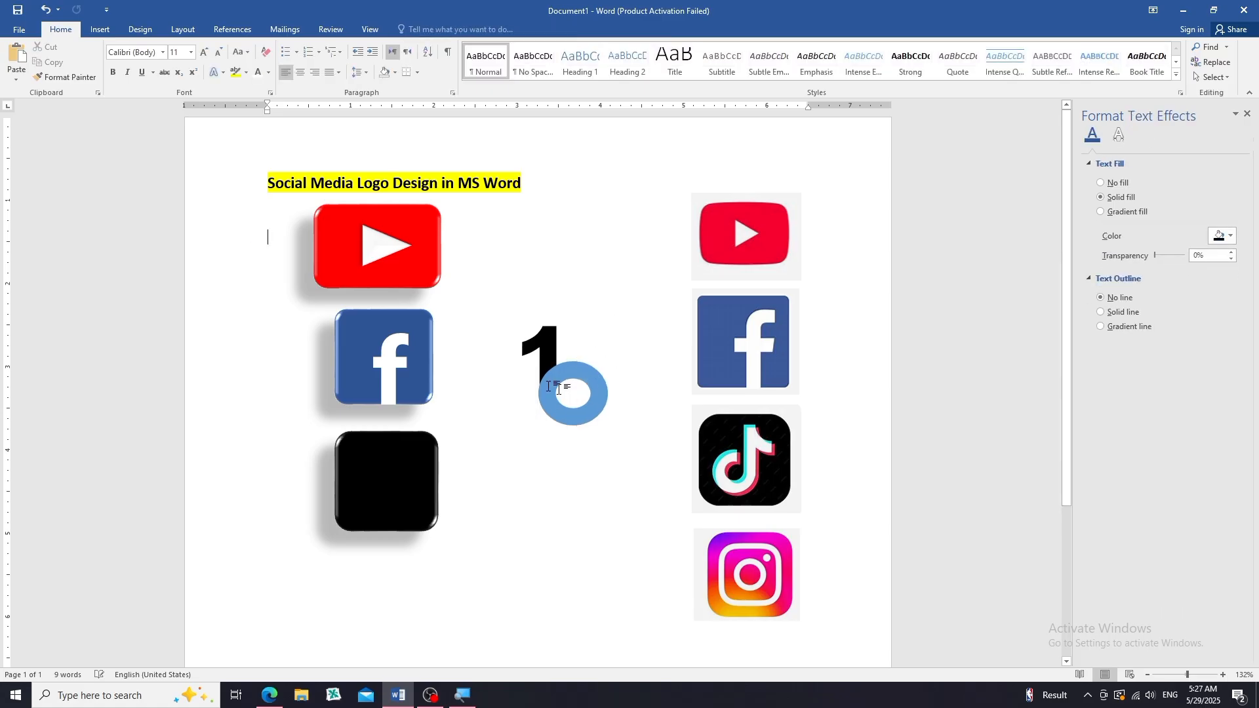
Trace the "1" with the Curve tool as a closed shape about 0.75" high and 0.43" wide
click(100, 33)
click(199, 66)
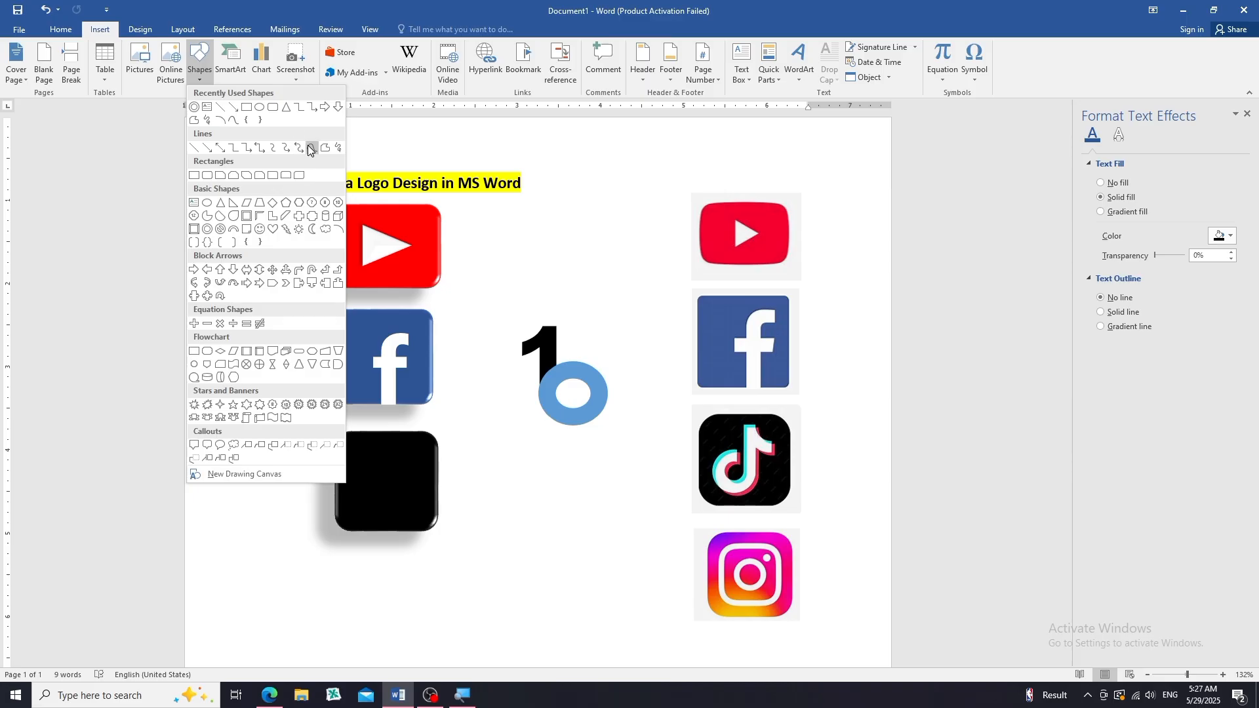
click(311, 148)
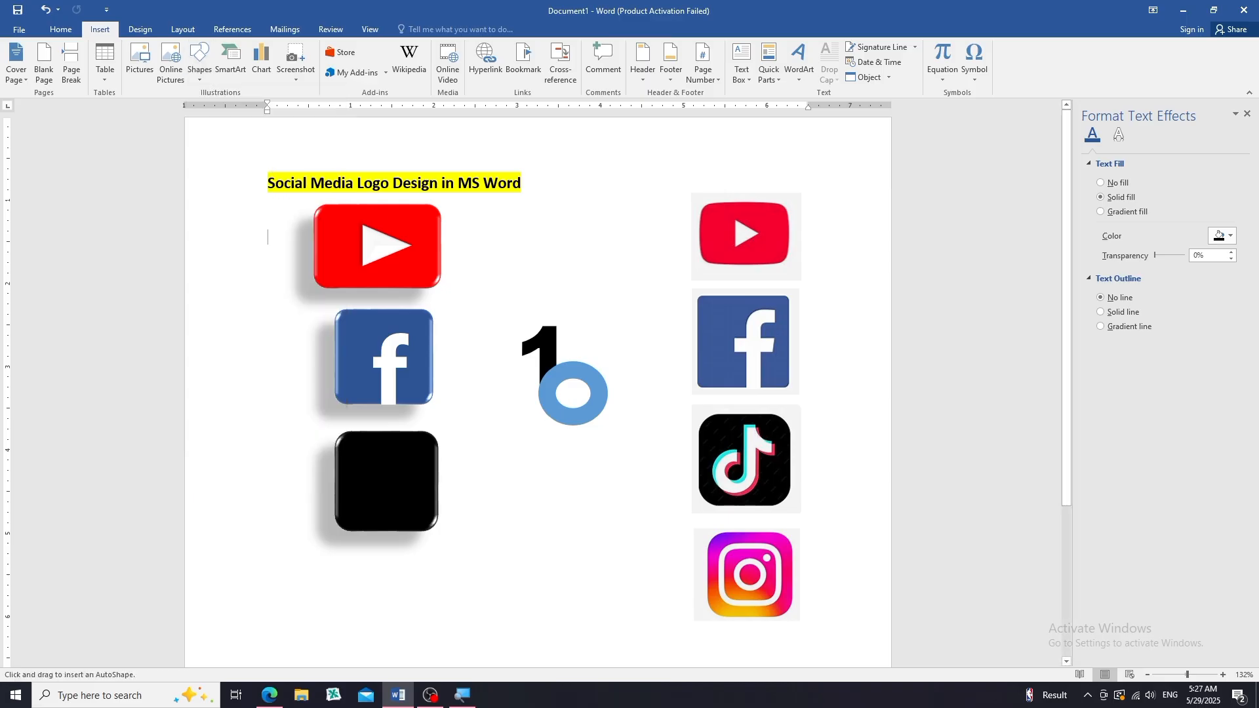
click(540, 365)
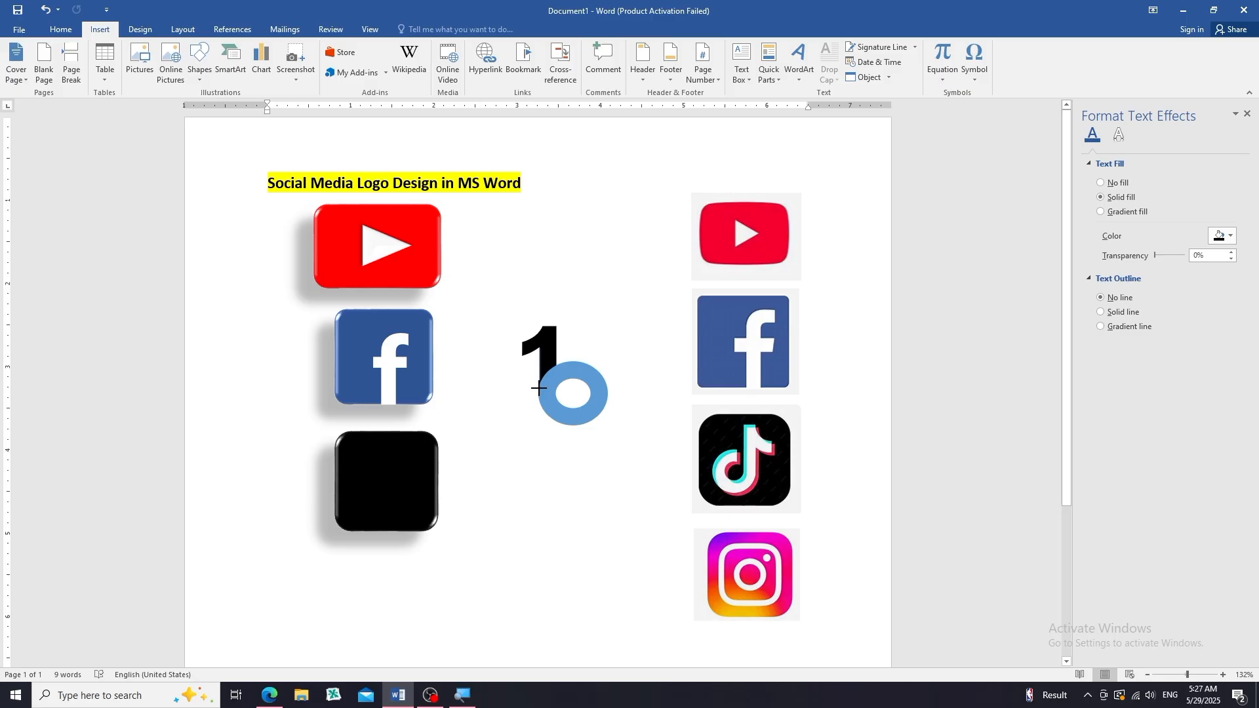
click(526, 354)
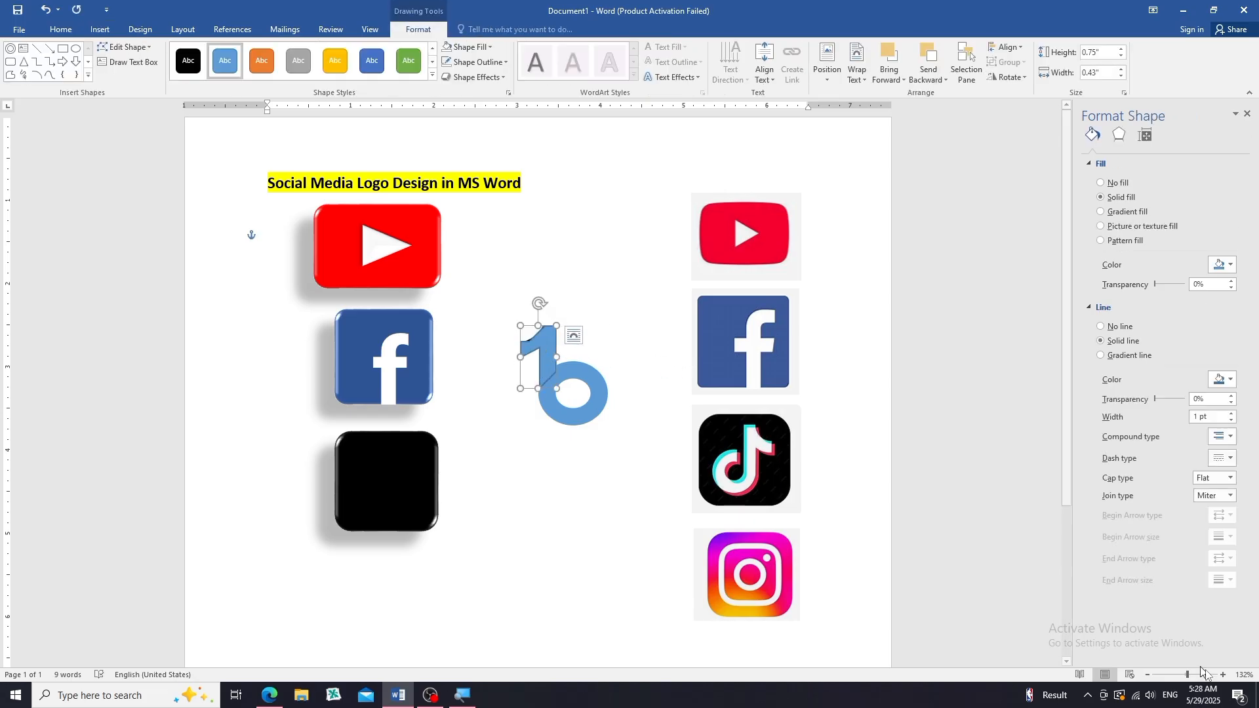
Edit the points of the traced "1" and delete the surplus point on the upper edge of its flag
click(1223, 676)
click(1223, 675)
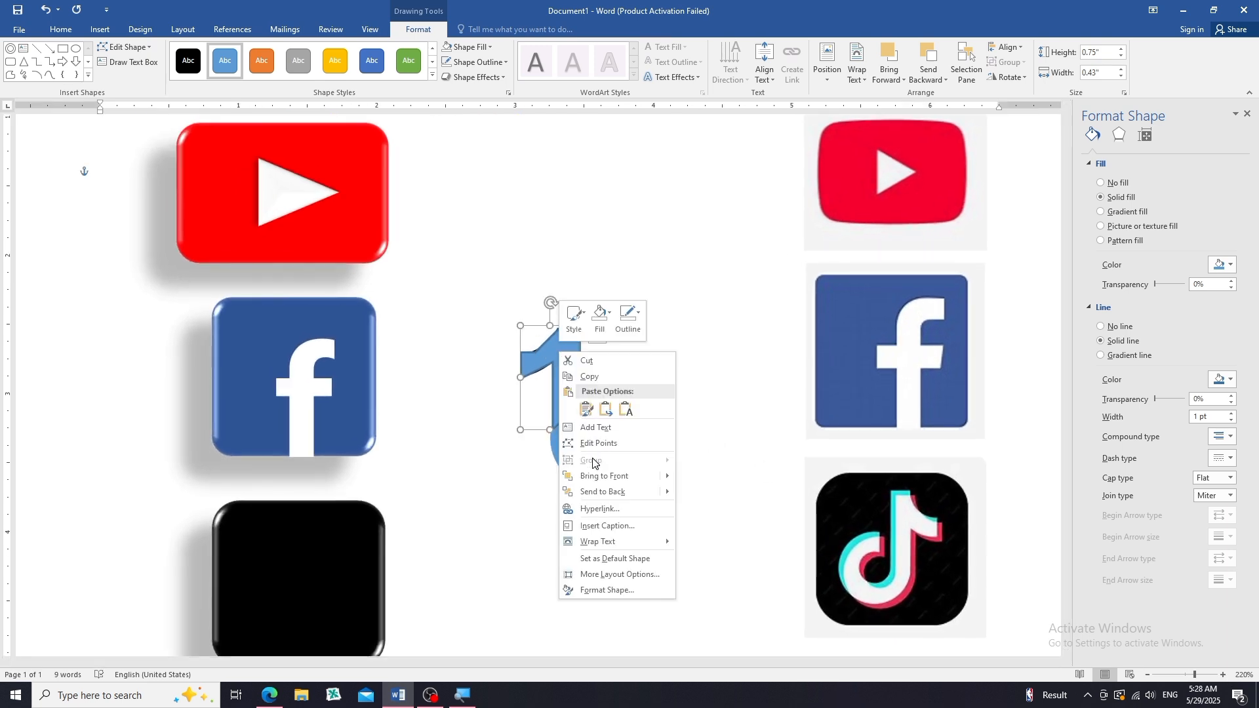
click(598, 443)
right_click(537, 351)
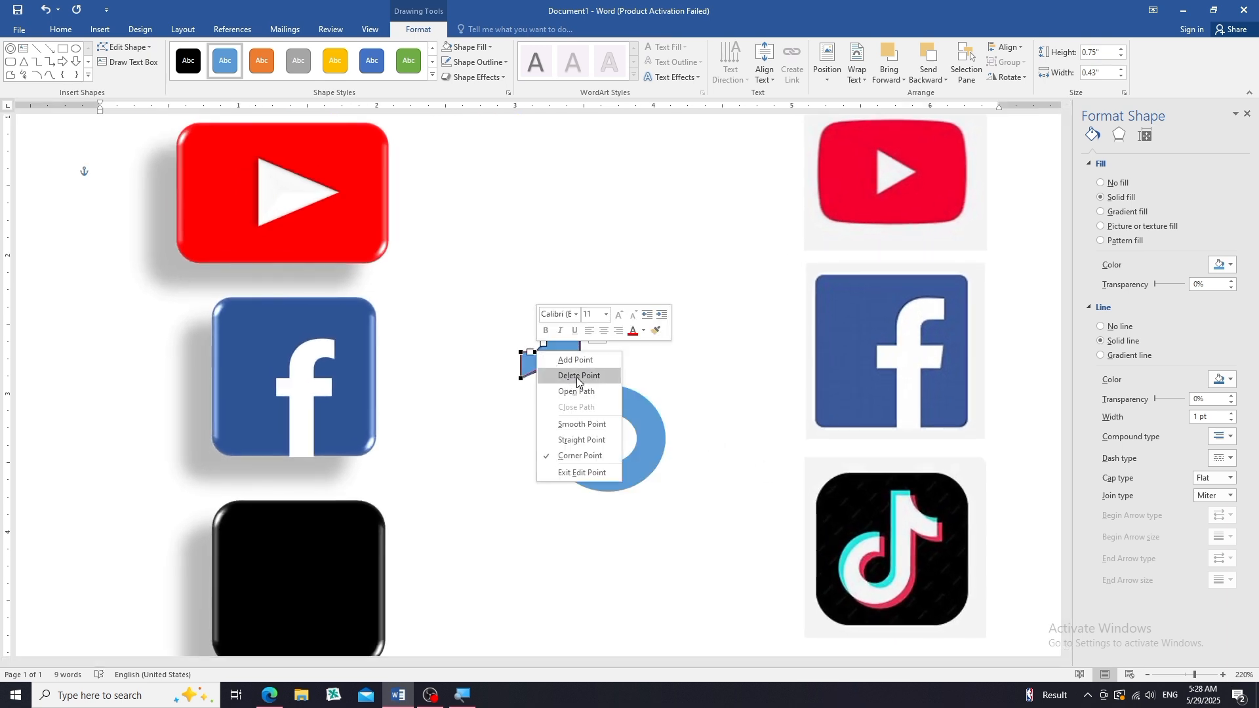
click(572, 374)
right_click(560, 327)
click(551, 342)
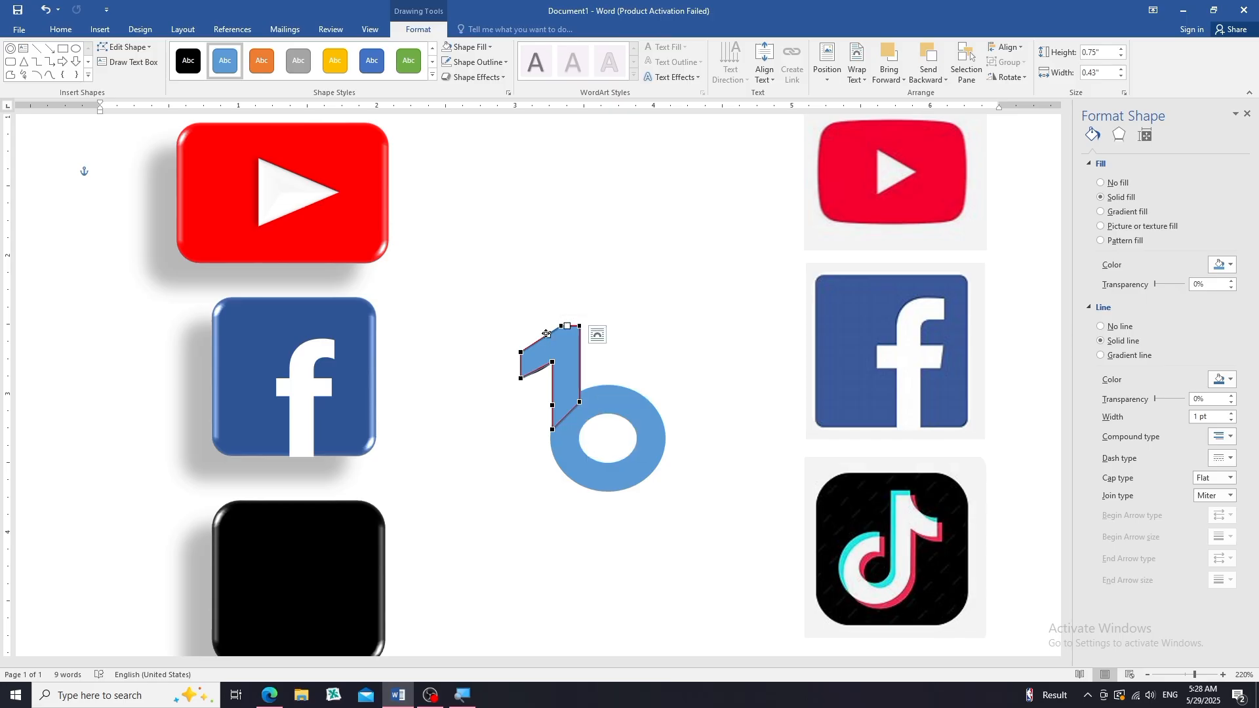
Bend the upper edge of the traced "1"'s flag inward so it forms a smooth curve
click(524, 354)
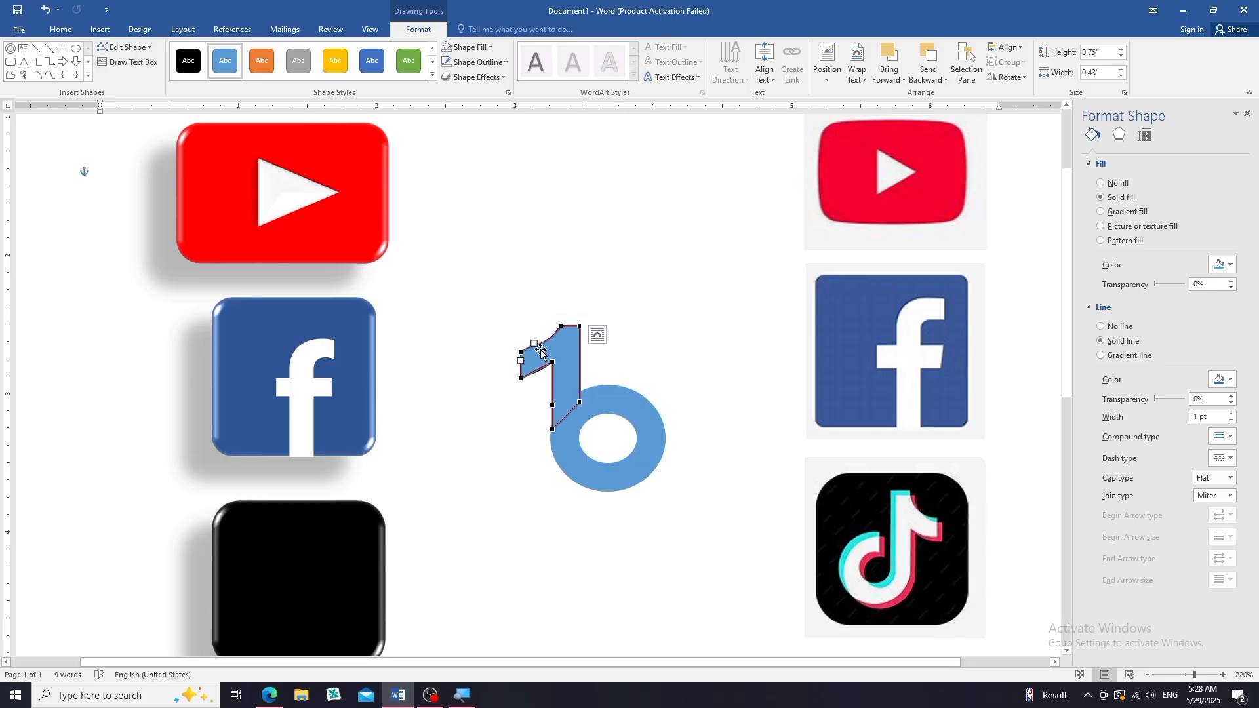
drag(536, 347, 543, 373)
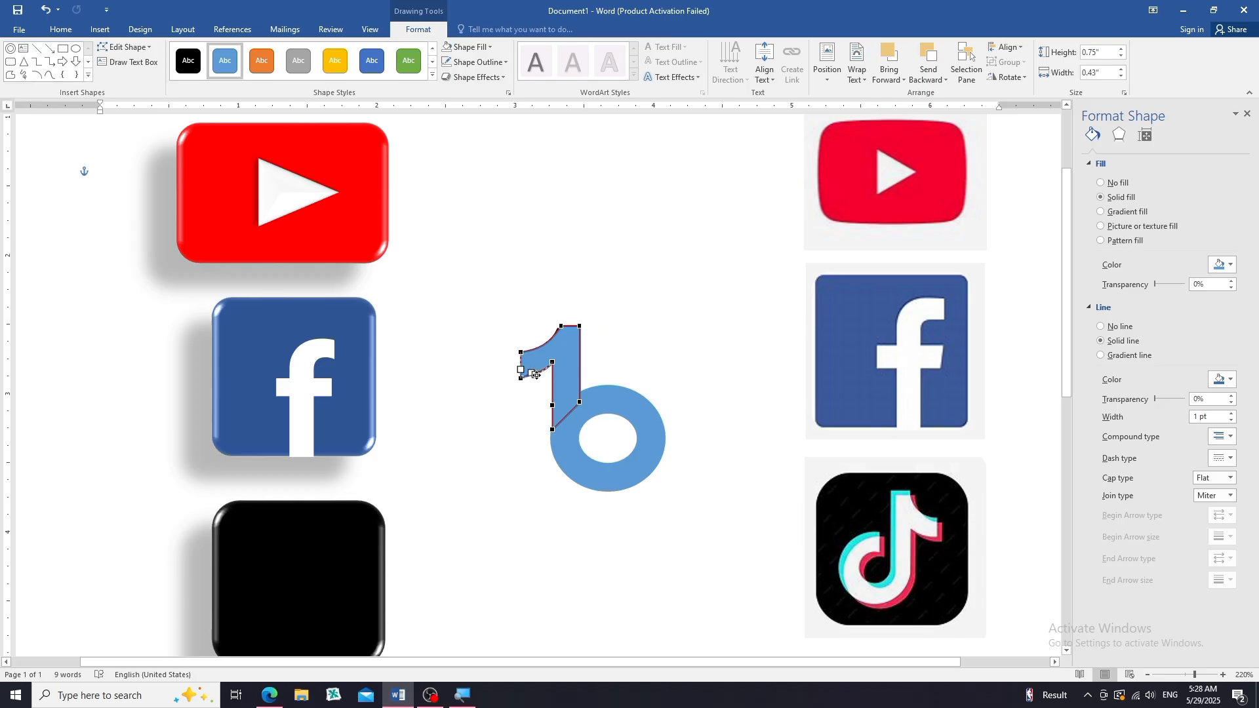
click(655, 359)
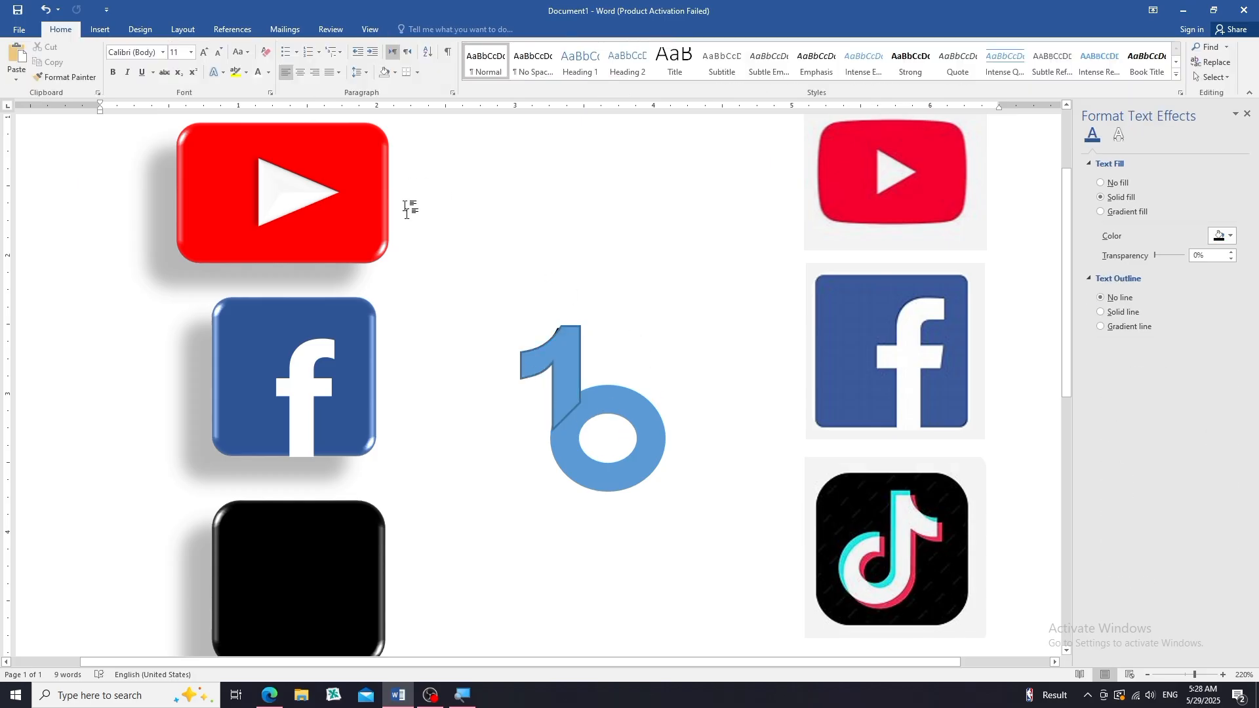
Group the traced "1" shape with the donut
click(544, 367)
shift+click(598, 396)
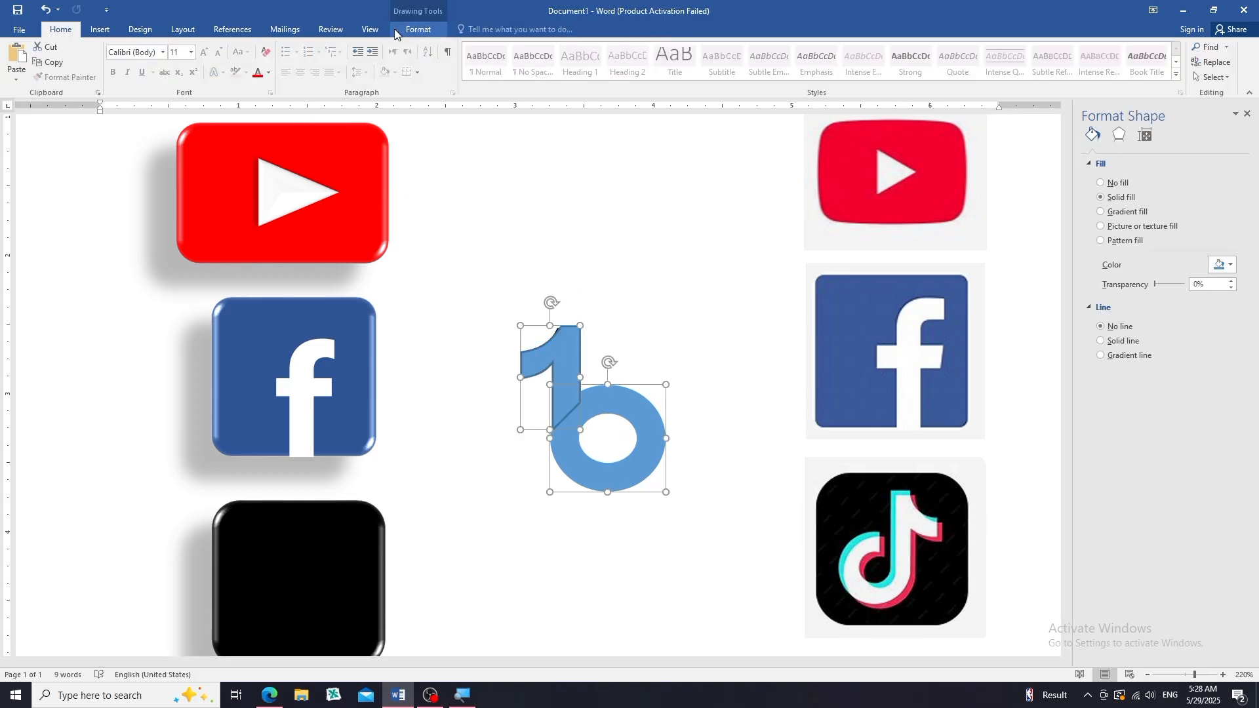
click(396, 33)
click(1008, 62)
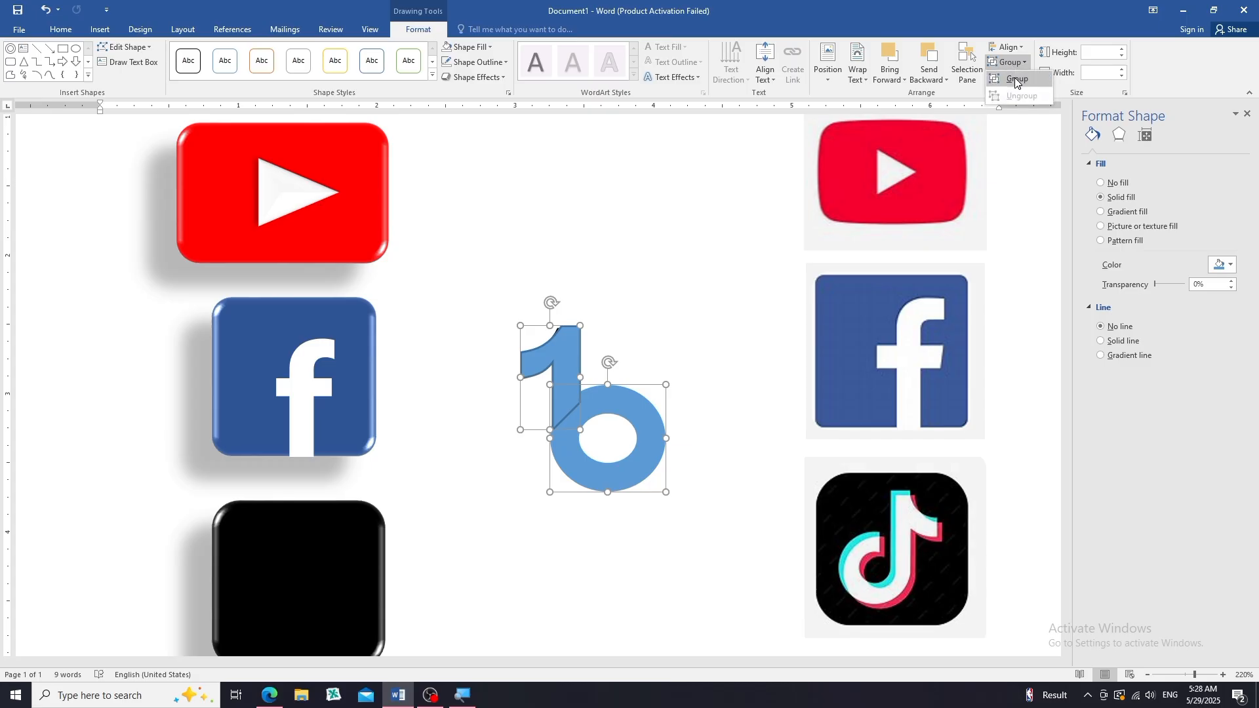
click(1017, 79)
Move the grouped shape up off the black "1" and delete the text box containing that "1"
drag(636, 402, 698, 247)
click(554, 380)
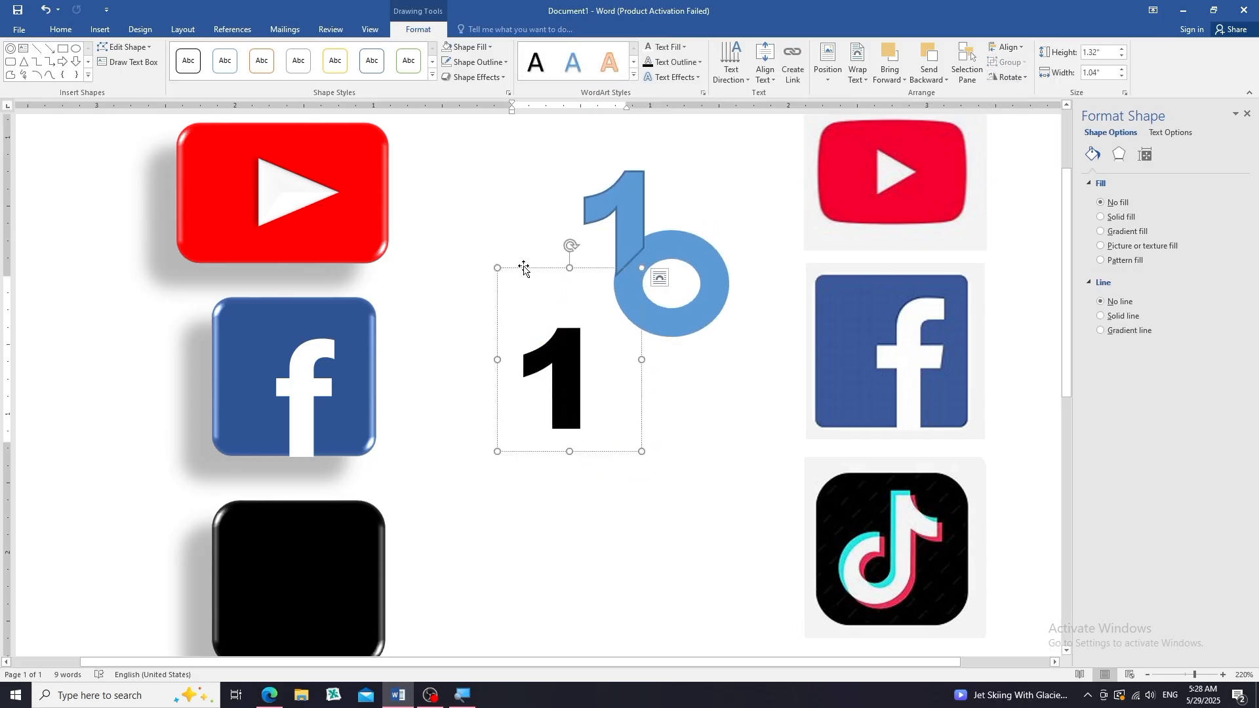
key(Delete)
Move the grouped shape down into the blank area beside the Facebook logo
click(1147, 675)
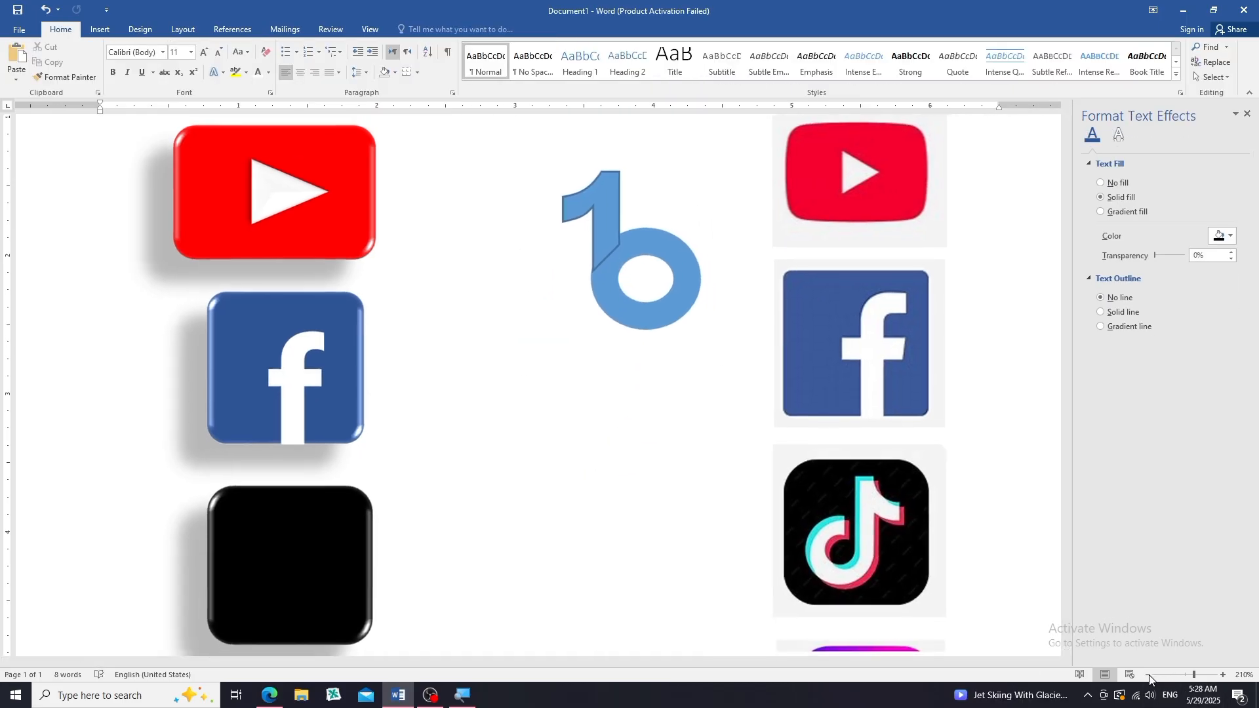
click(1148, 675)
click(1148, 675)
click(1148, 675)
click(1148, 675)
click(1148, 675)
click(1148, 675)
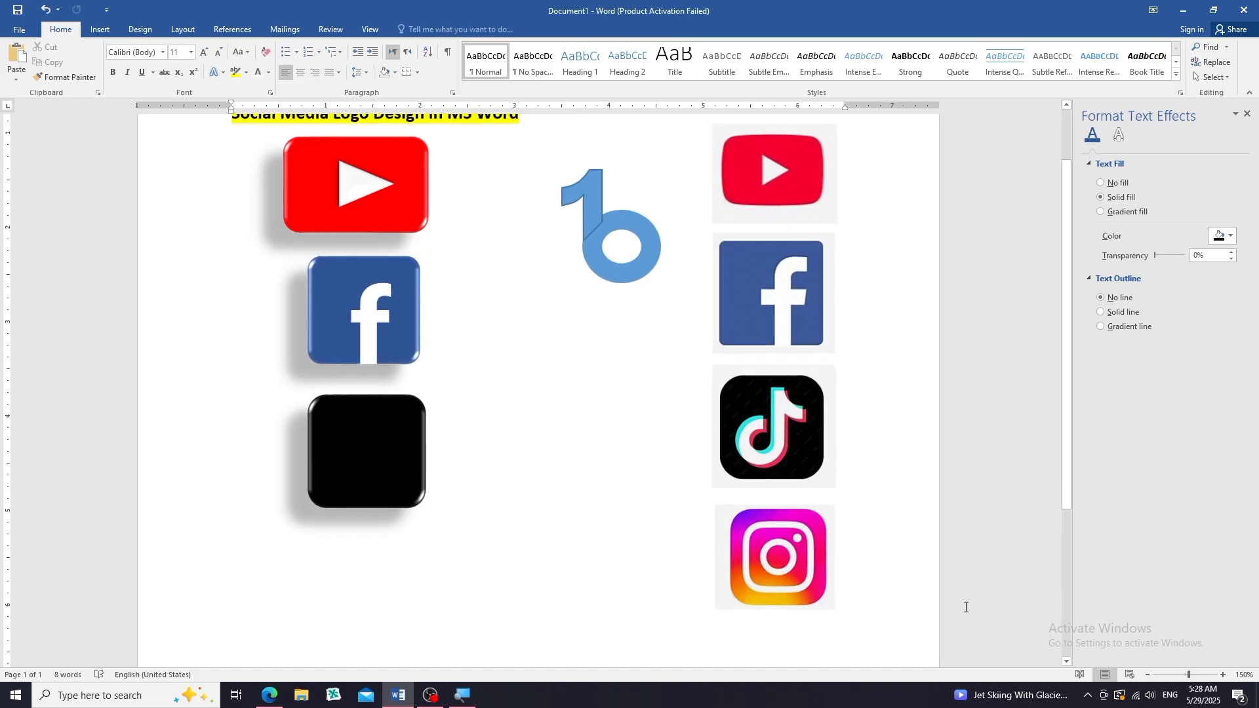
scroll(958, 597, up, 3)
scroll(689, 357, down, 2)
click(605, 218)
drag(606, 217, 570, 319)
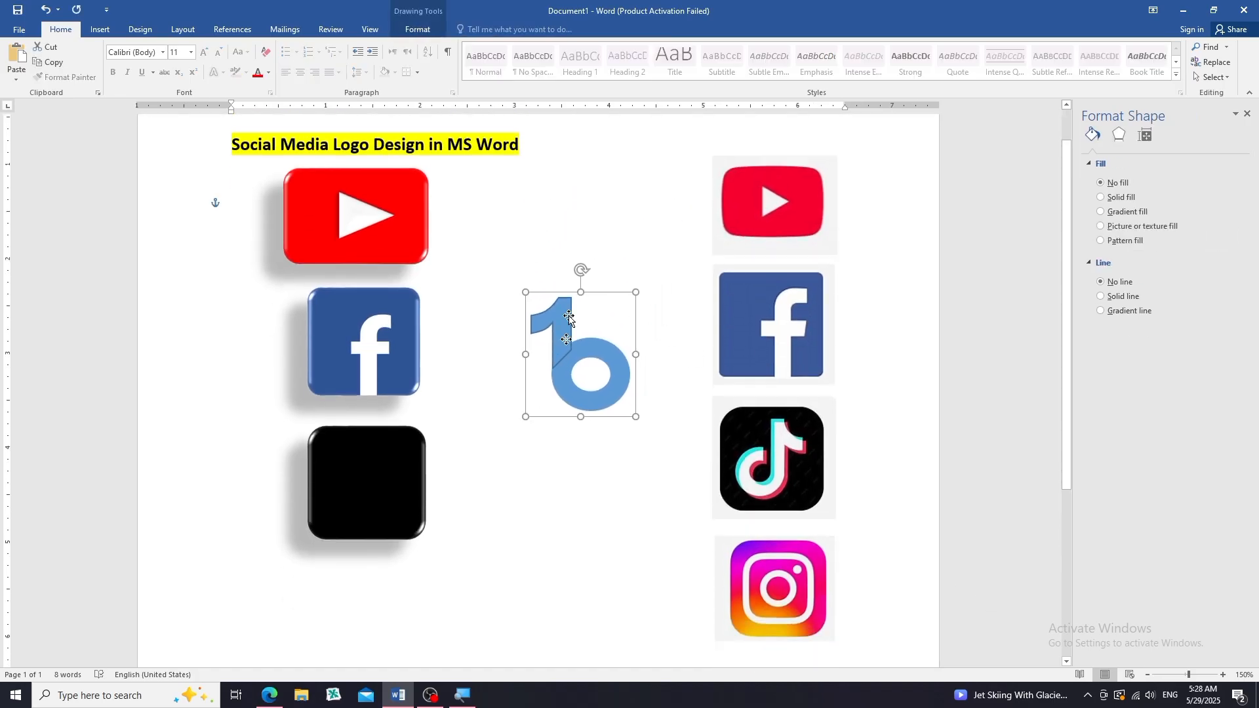
Remove the grouped shape's outline, shift it slightly down and flip it horizontally into a music note
click(418, 30)
click(506, 61)
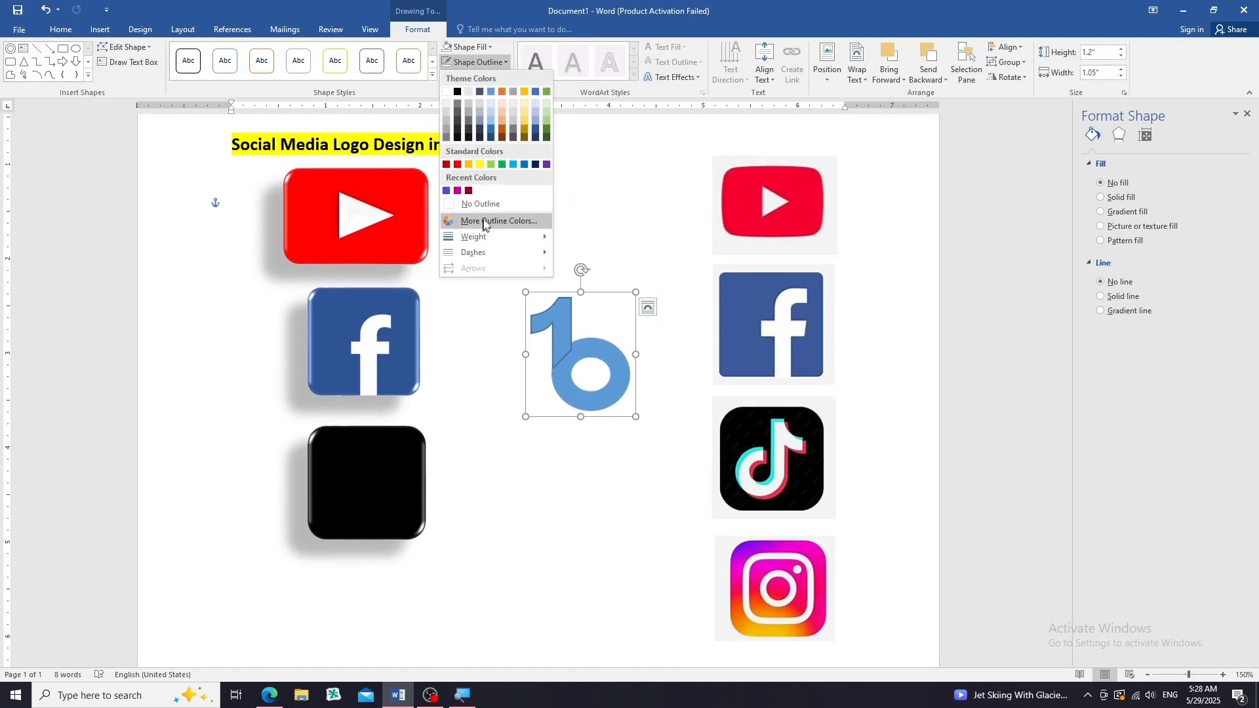
click(481, 204)
drag(590, 360, 572, 410)
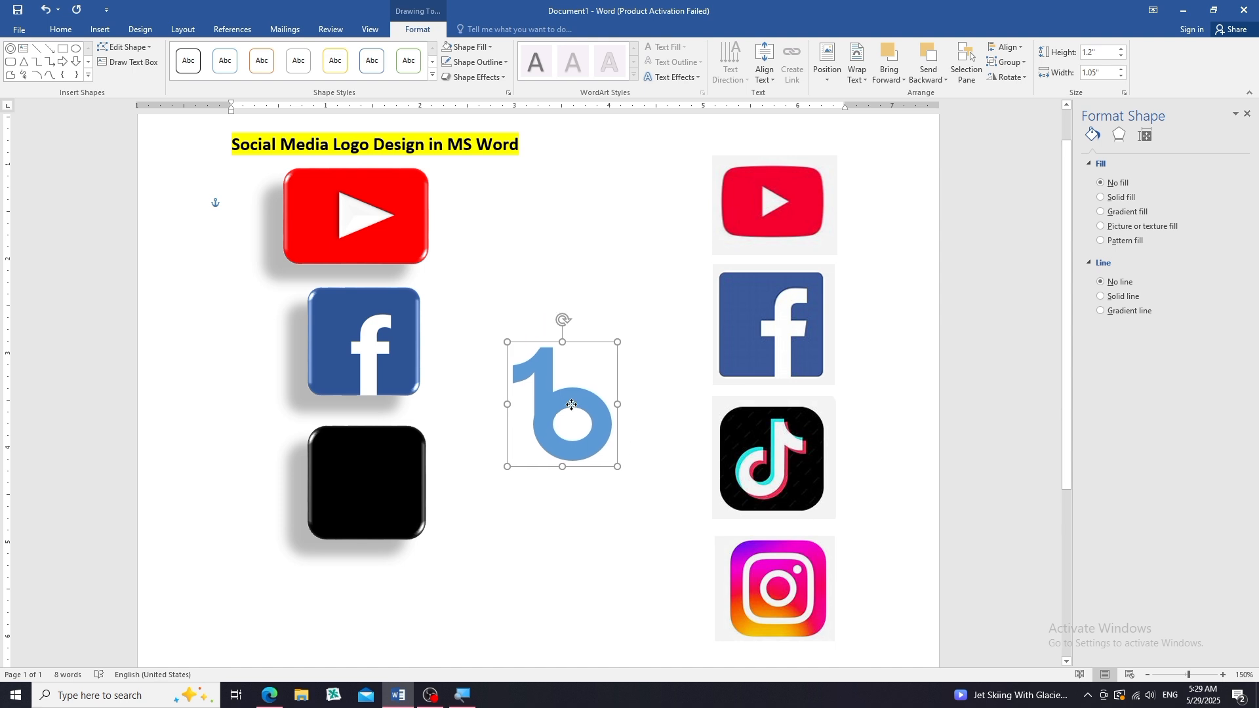
click(1008, 77)
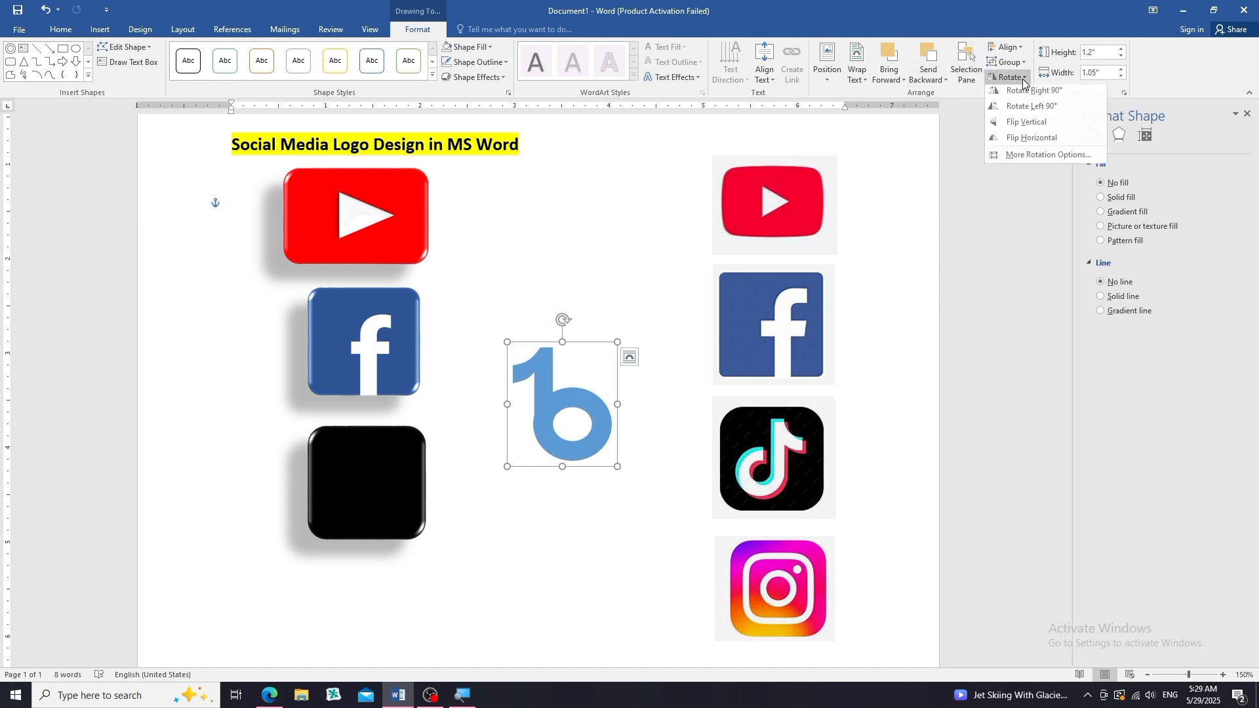
click(1016, 142)
click(211, 203)
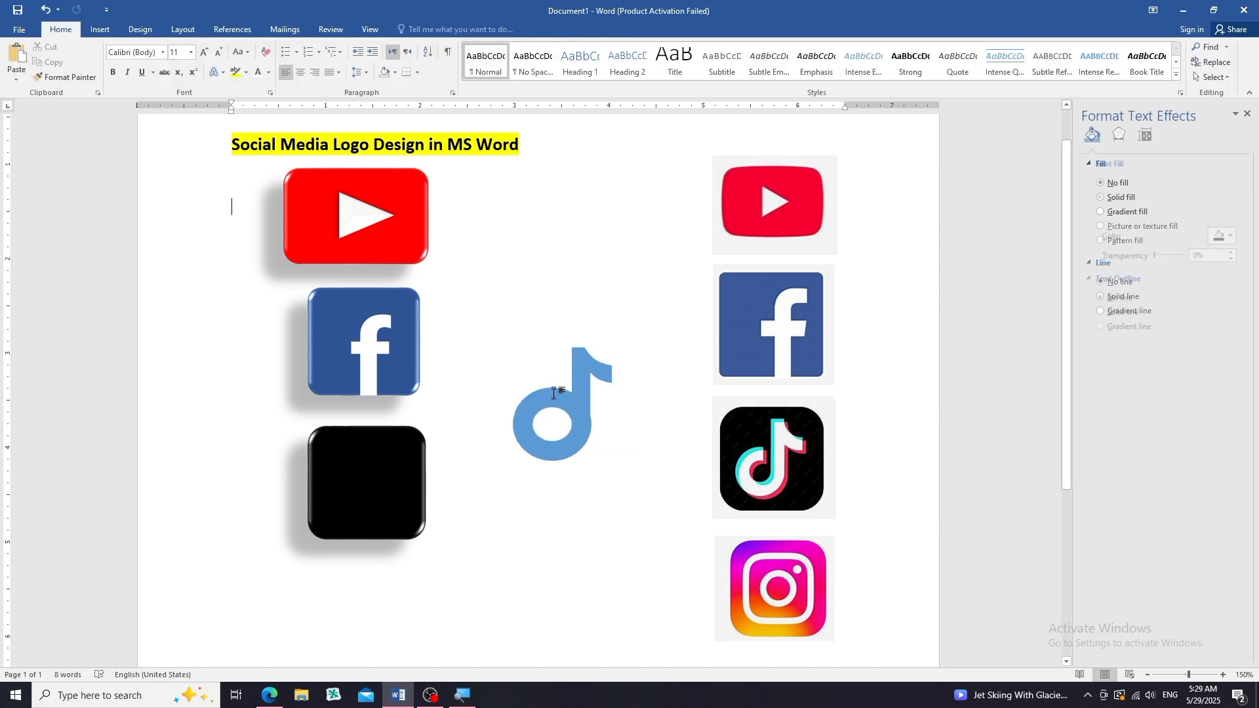
Draw a narrow upright rectangle about 0.6" high and 0.13" wide above the note
click(99, 29)
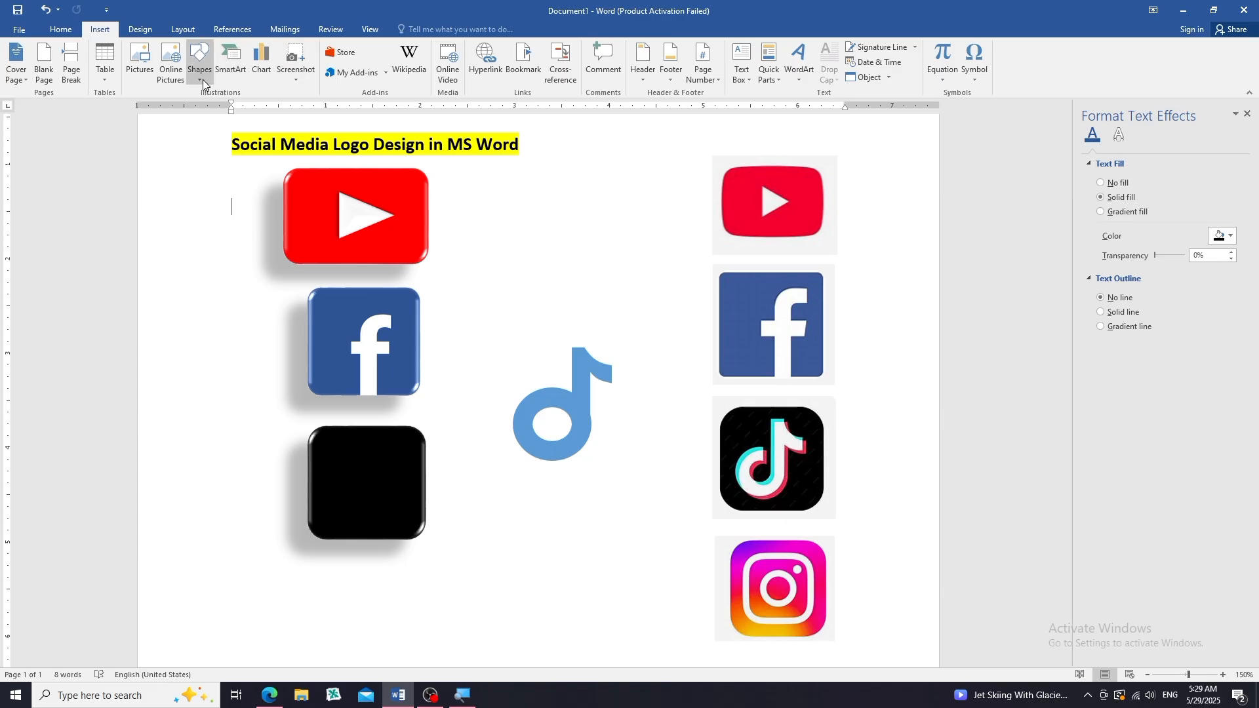
click(199, 62)
click(248, 113)
mouse_move(548, 229)
mouse_down()
mouse_move(573, 269)
mouse_move(561, 286)
mouse_up()
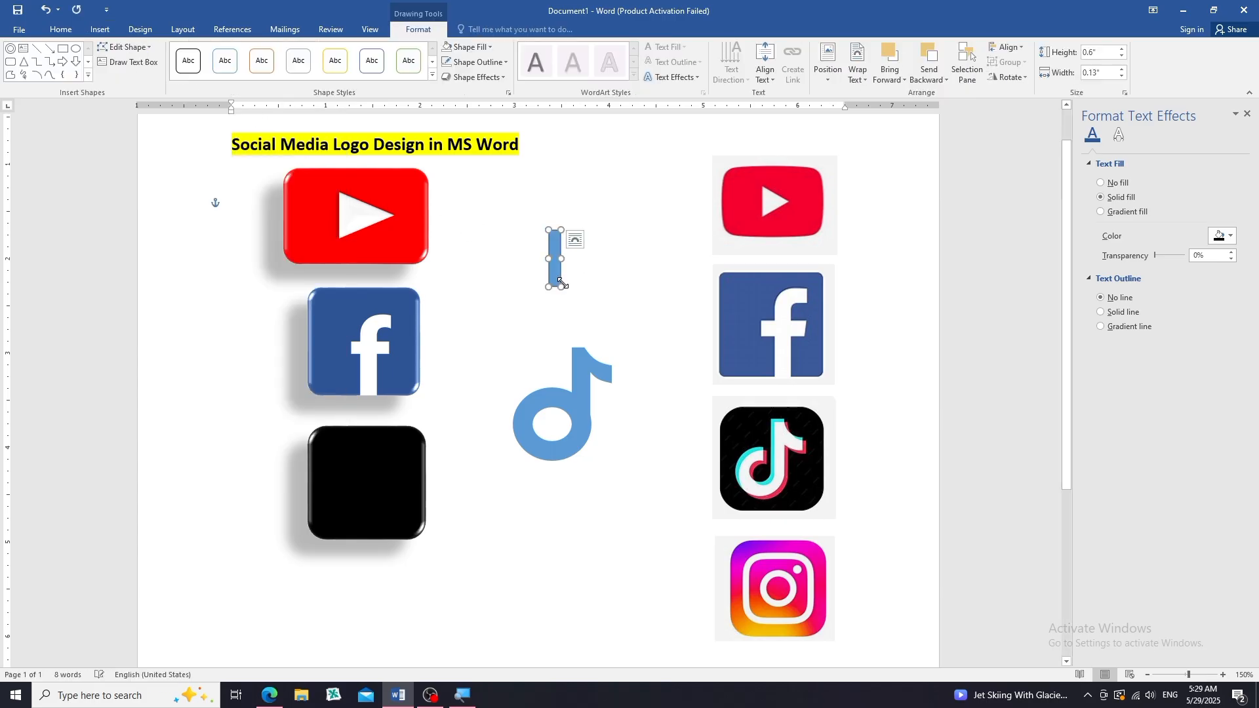
Fill the note with white, place it on the black rounded square and shrink it to about 0.83" by 0.63"
click(583, 377)
click(490, 47)
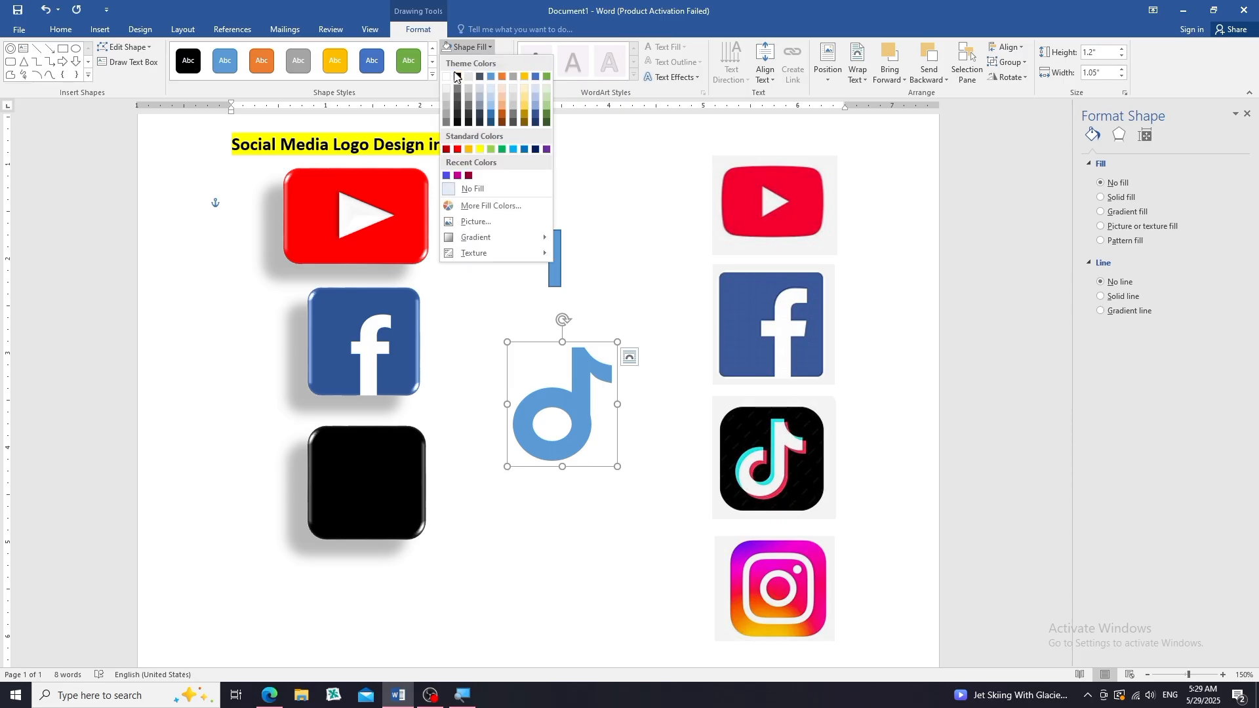
click(449, 76)
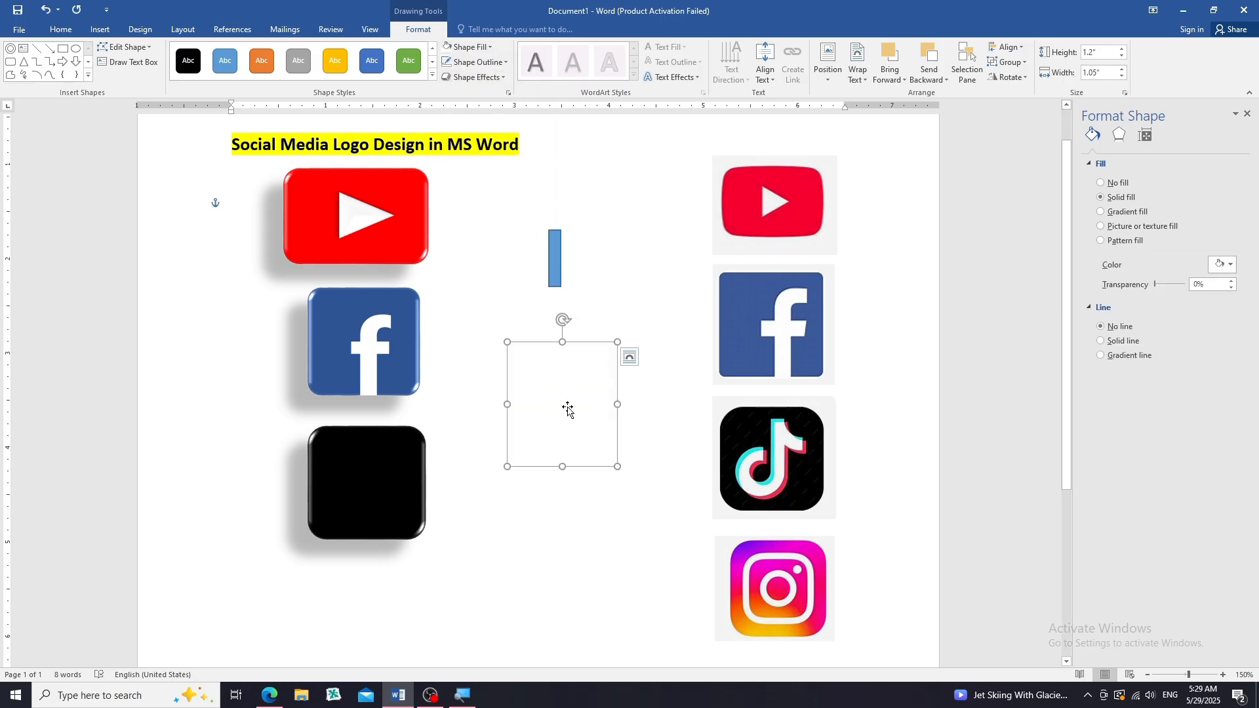
drag(568, 409, 375, 483)
drag(425, 420, 379, 478)
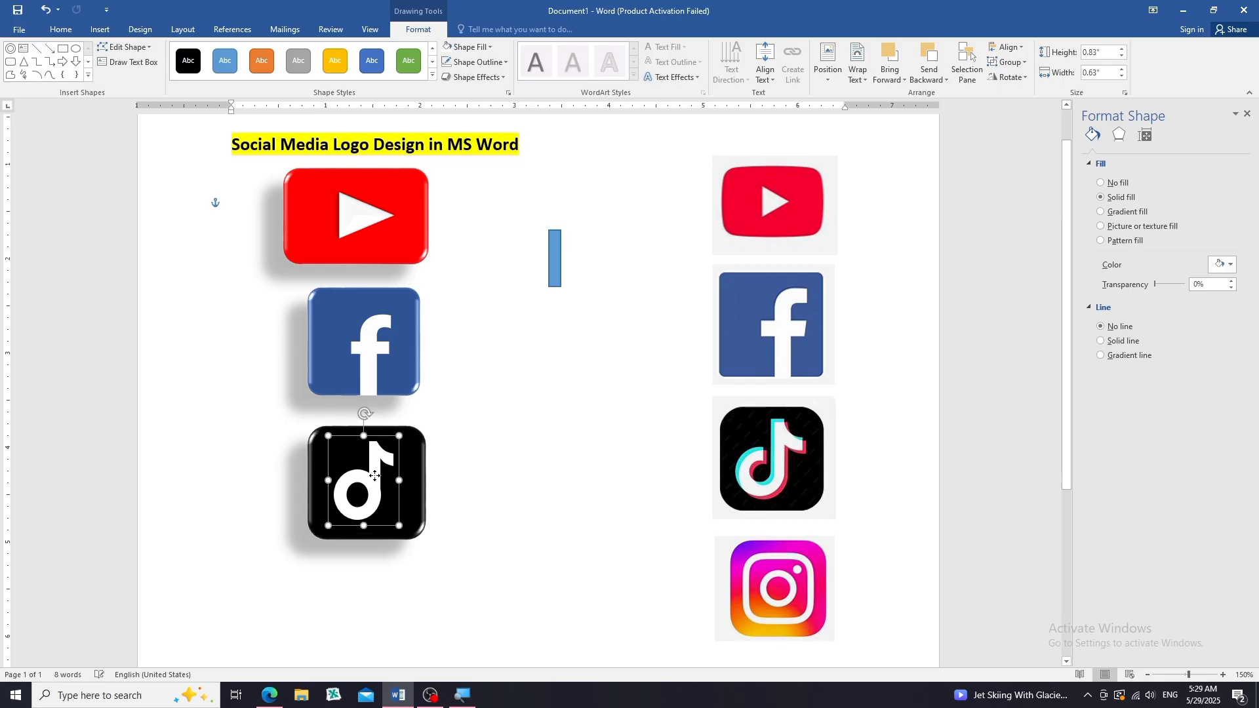
Move the narrow rectangle onto the left edge of the note's stem and shrink it to about 0.37" by 0.07"
click(536, 307)
click(559, 270)
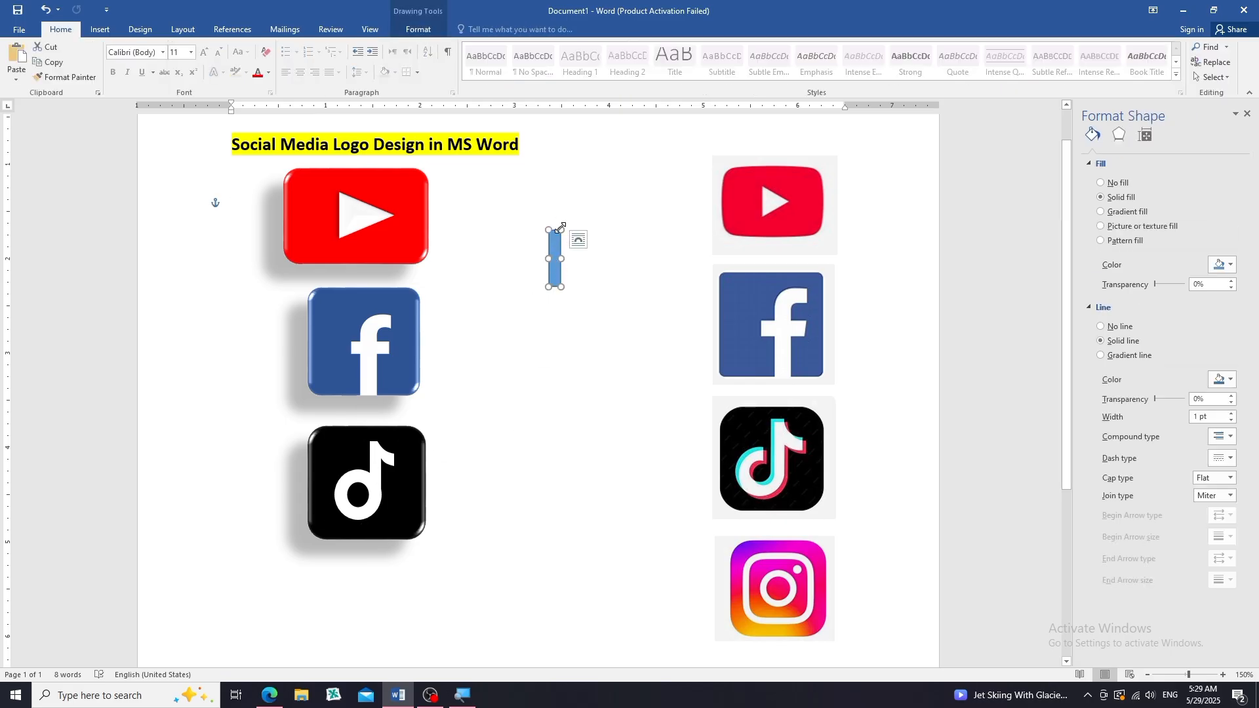
drag(558, 270, 346, 463)
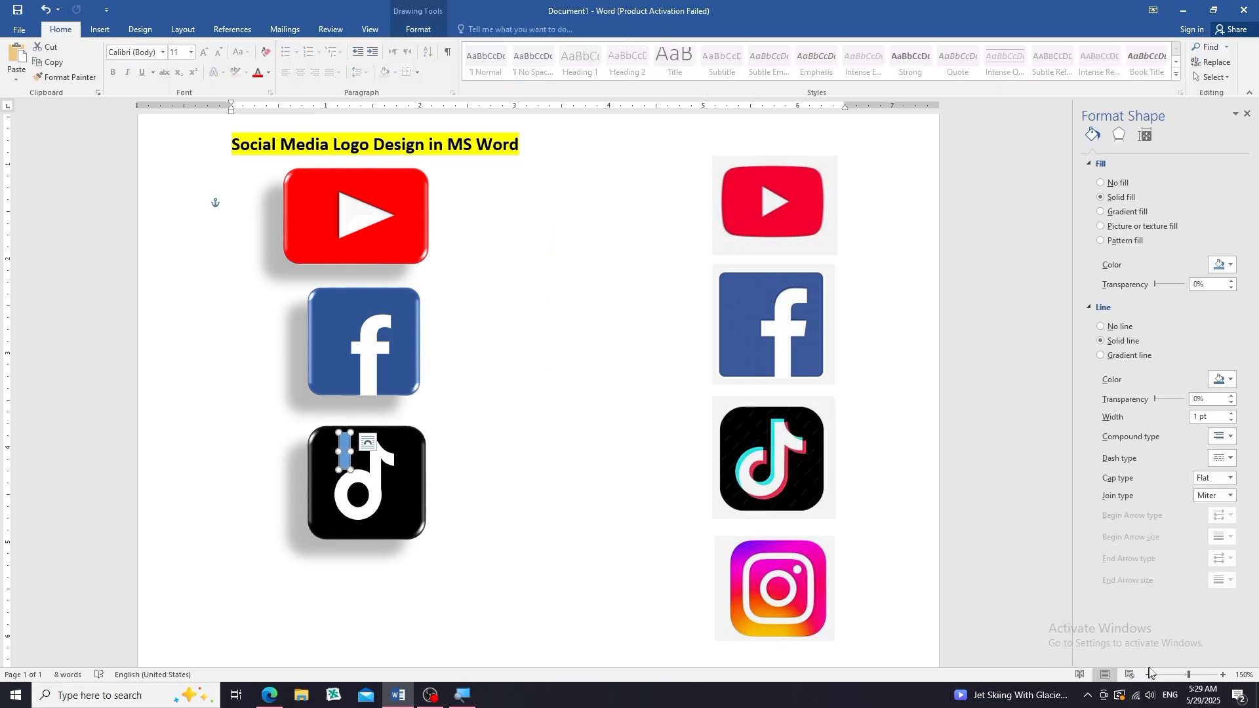
ctrl+scroll(393, 518, up, 8)
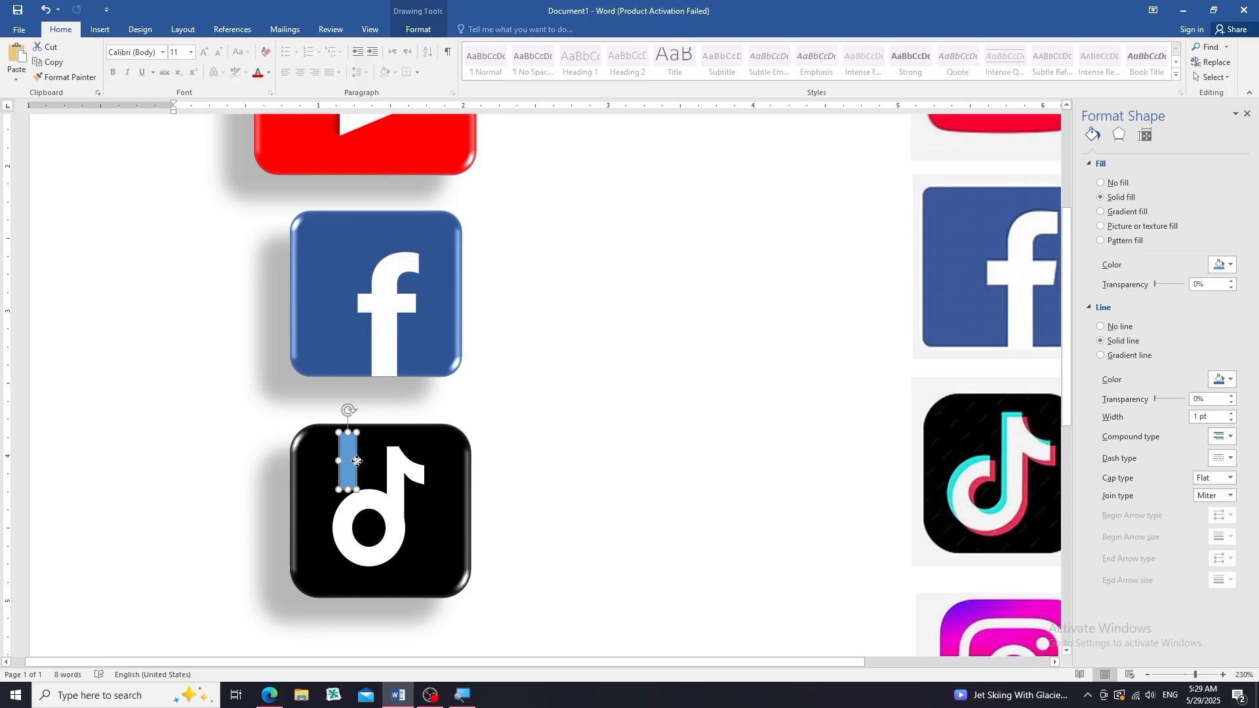
drag(348, 454, 380, 490)
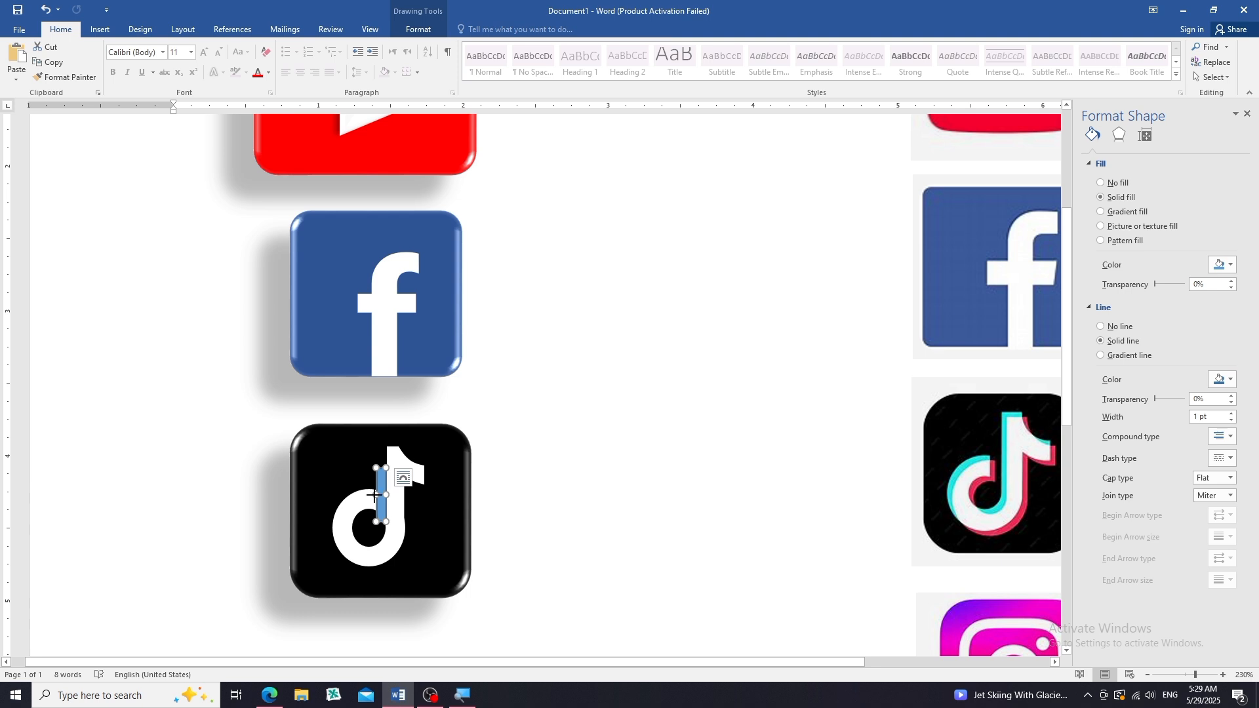
Fill the narrow rectangle on the note's stem with black and open its outline options
click(418, 29)
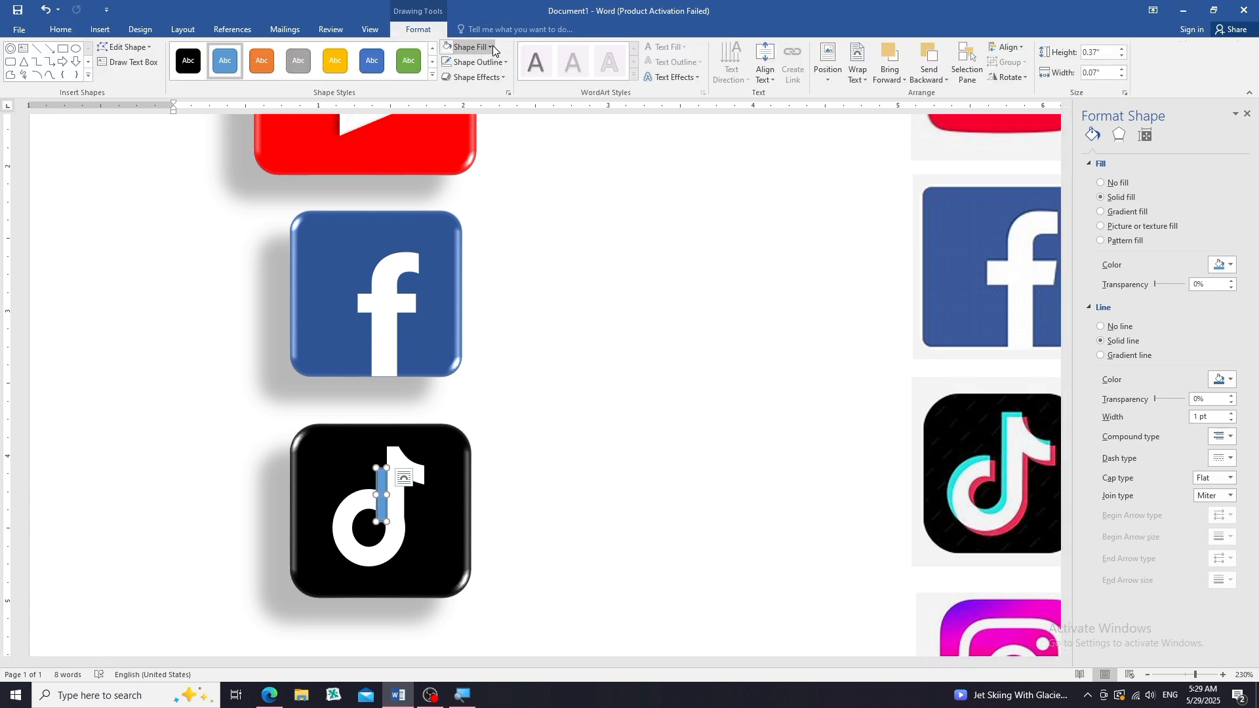
click(467, 47)
click(457, 77)
click(475, 61)
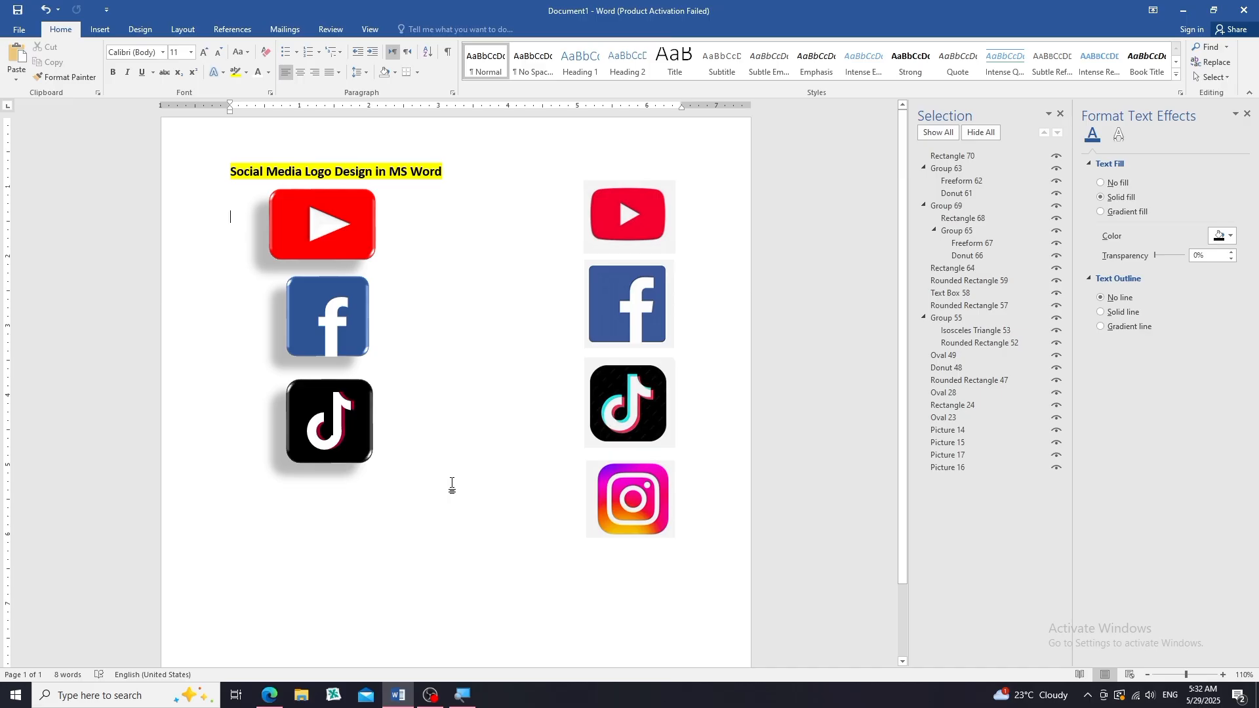
Draw a rounded rectangle about 1.42" high and 1.59" wide below the TikTok logo
click(99, 30)
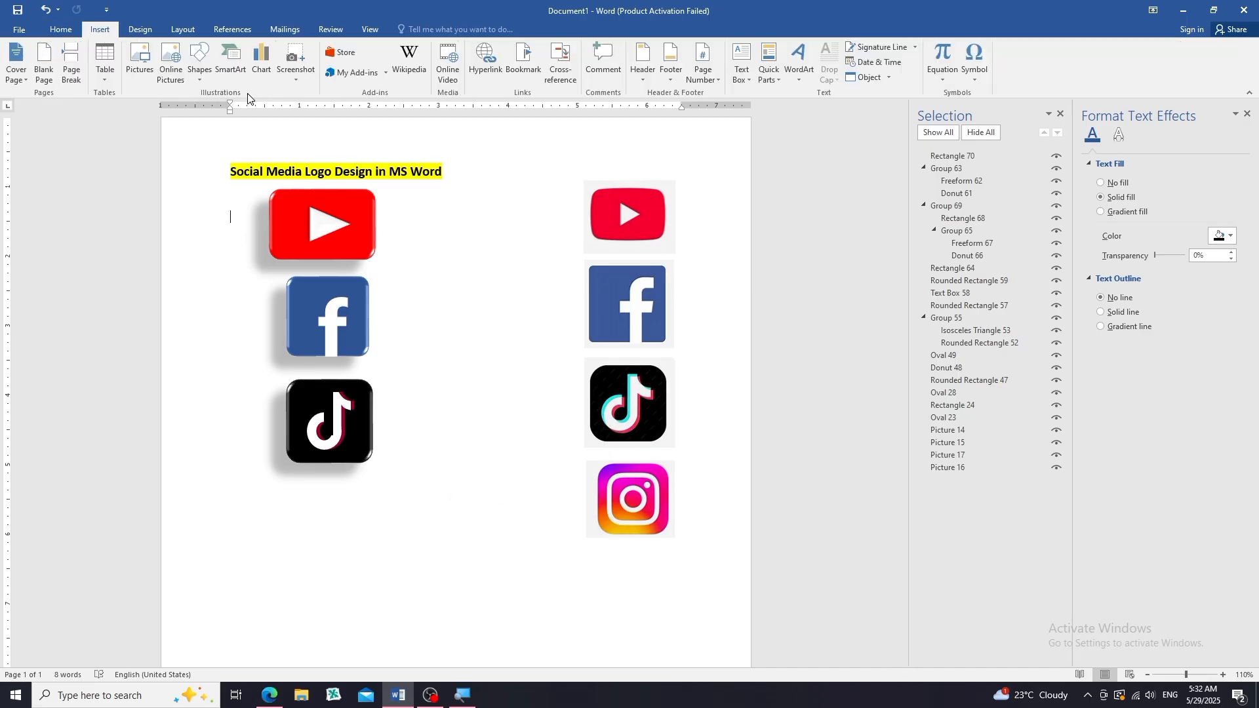
click(198, 73)
click(272, 110)
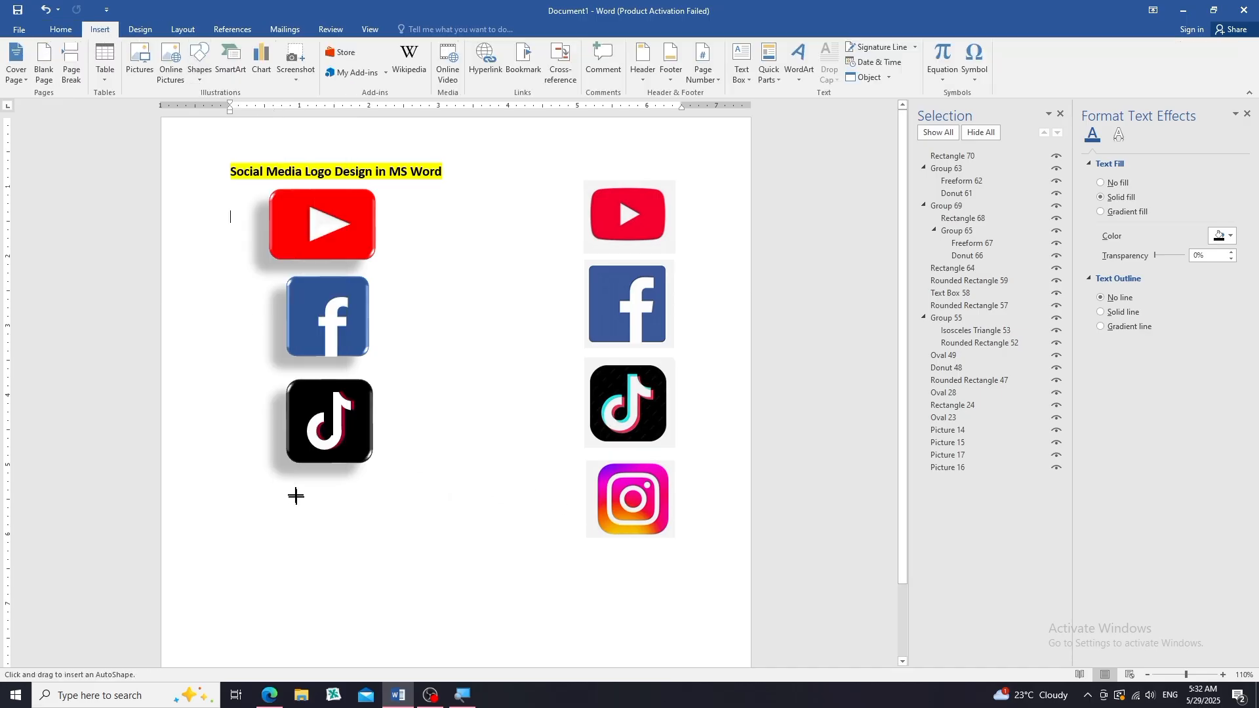
drag(296, 496, 403, 591)
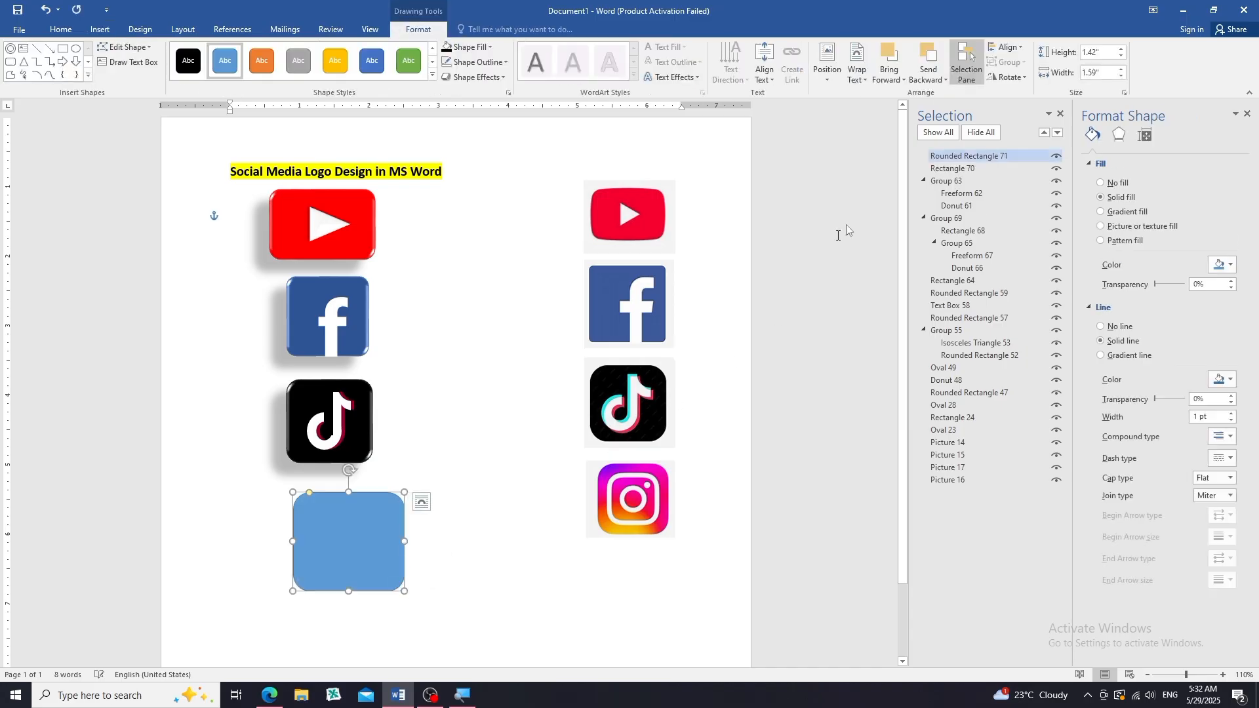
Close both side panes, align the rounded rectangle under the TikTok logo and shrink it to about 1.17" by 1.3"
click(1060, 114)
click(1248, 114)
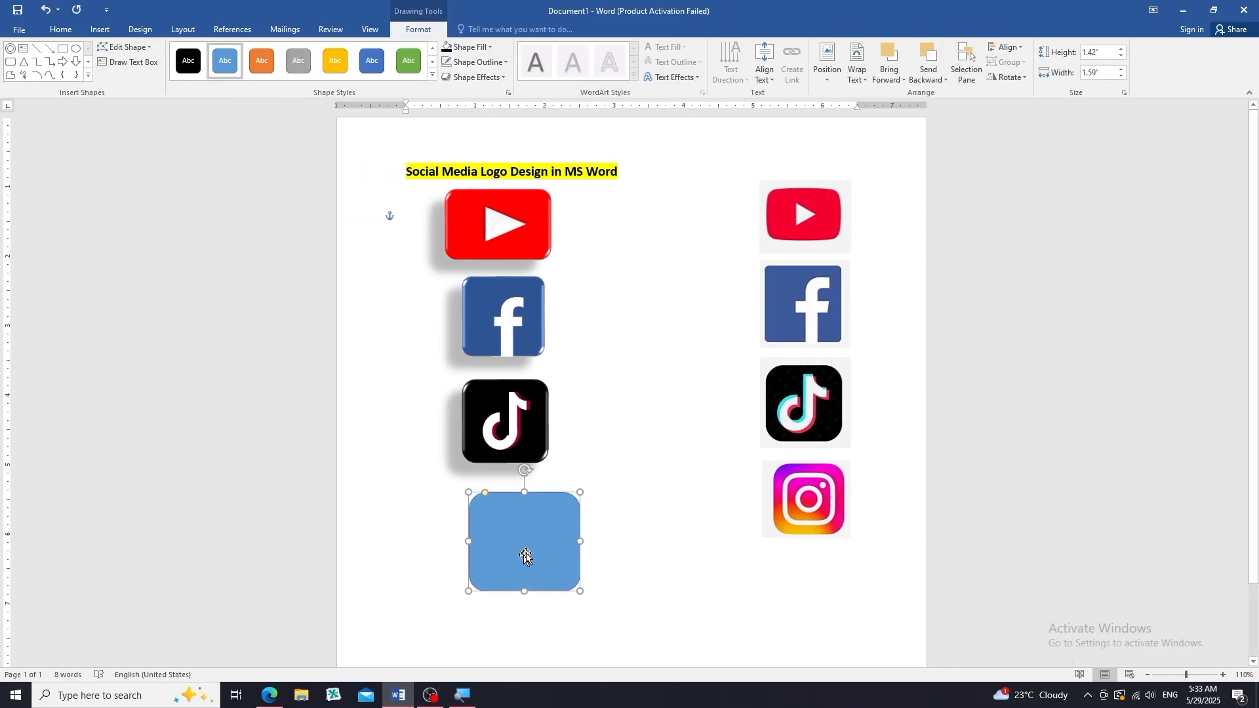
drag(525, 520, 519, 514)
drag(572, 586, 554, 568)
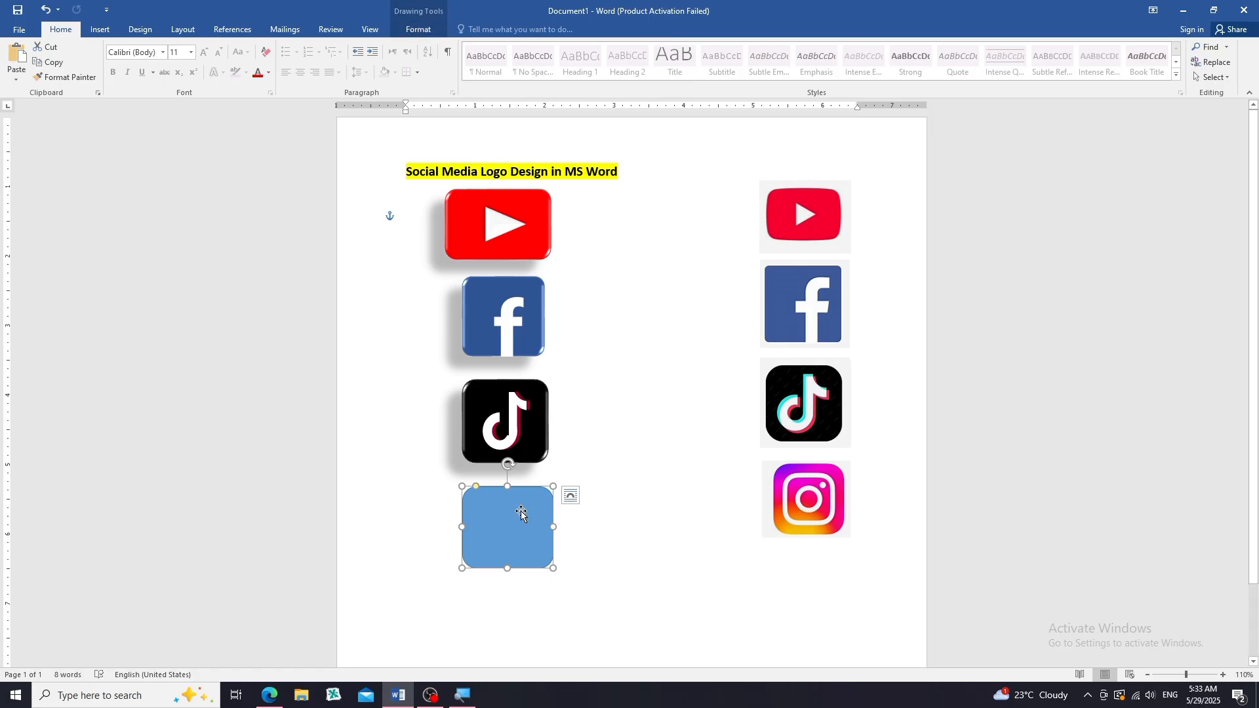
Give the rounded rectangle a diagonal linear gradient that darkens toward its upper right corner and open its detailed shape formatting
click(419, 30)
click(469, 47)
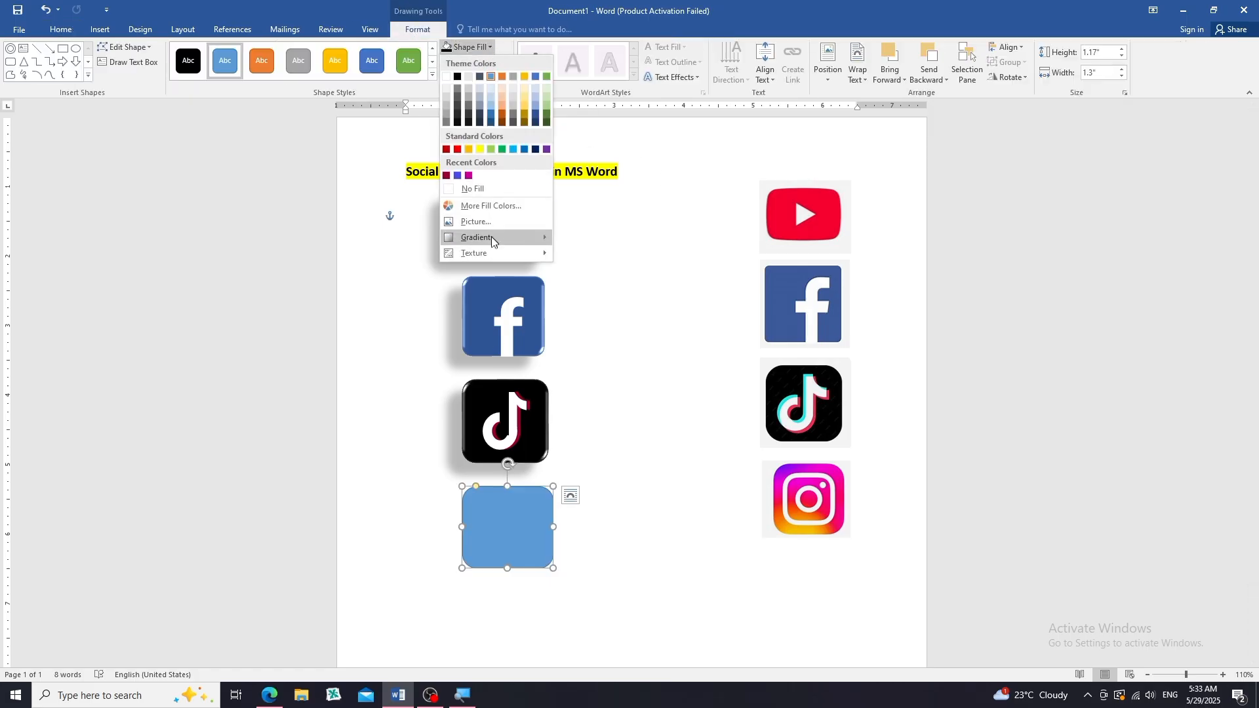
mouse_move(492, 239)
click(678, 399)
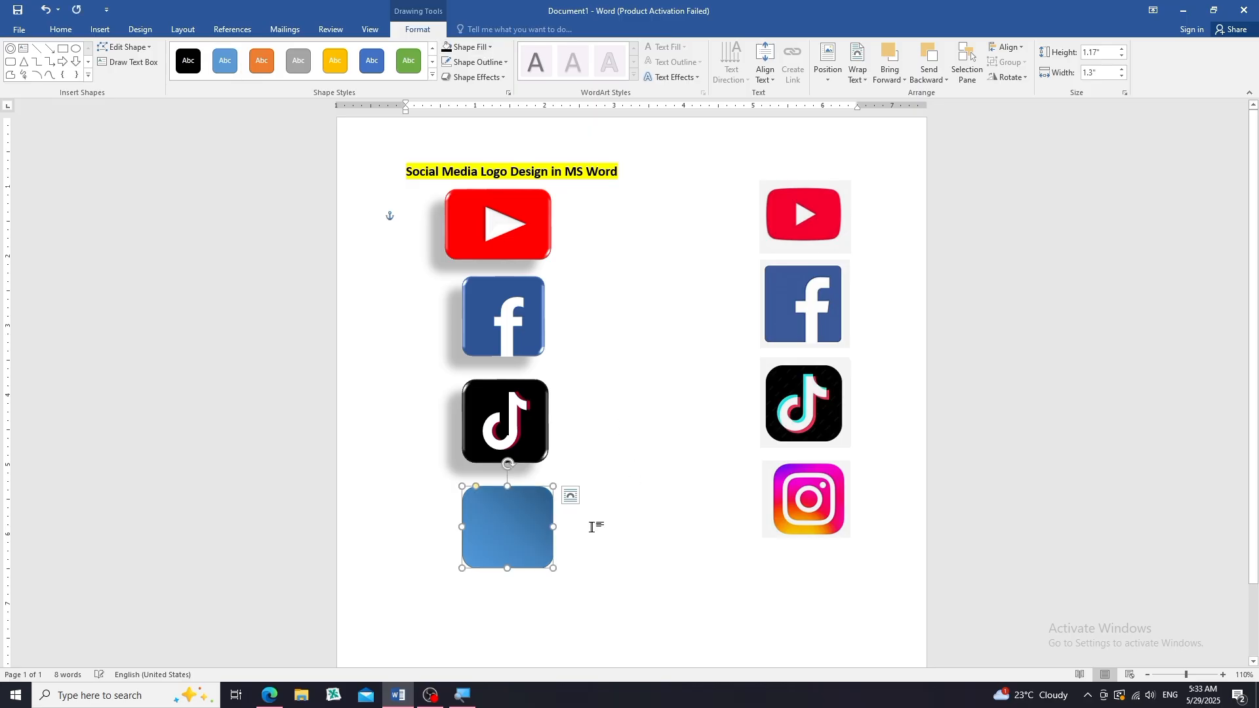
right_click(537, 535)
click(567, 524)
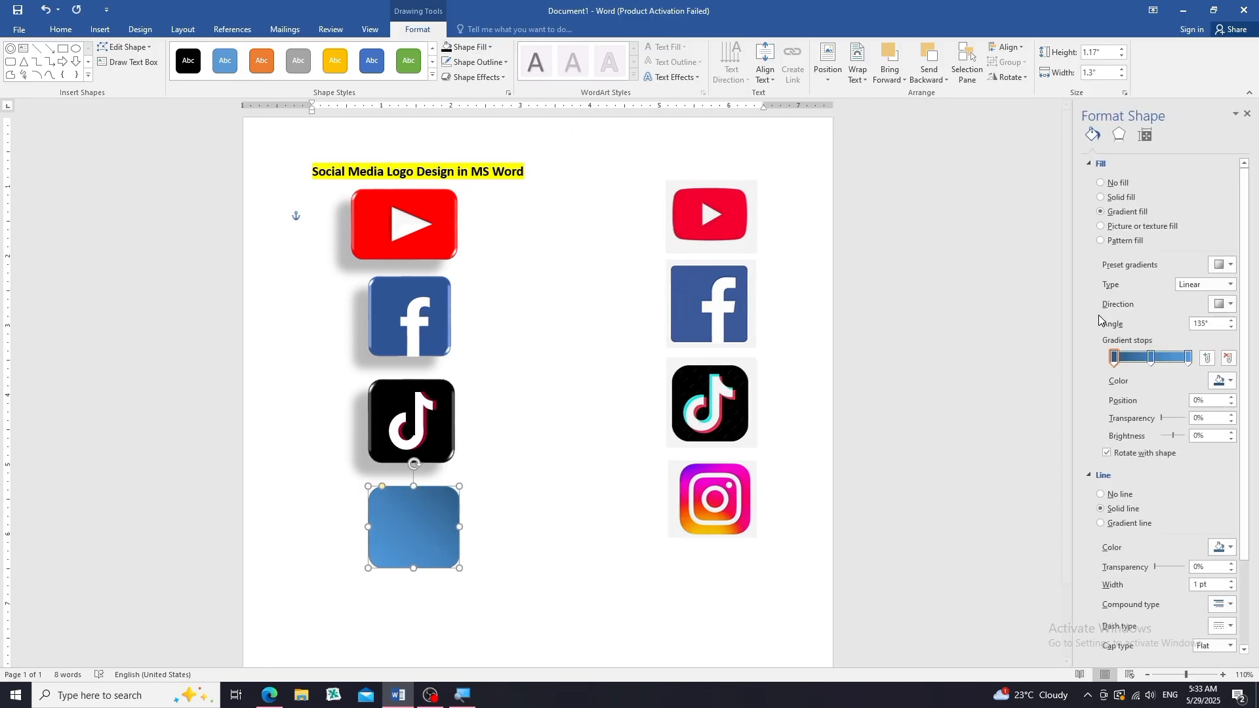
Color the rounded rectangle's gradient stops magenta, dark red and orange, and move the stops closer together with the magenta one at 27%
click(1227, 382)
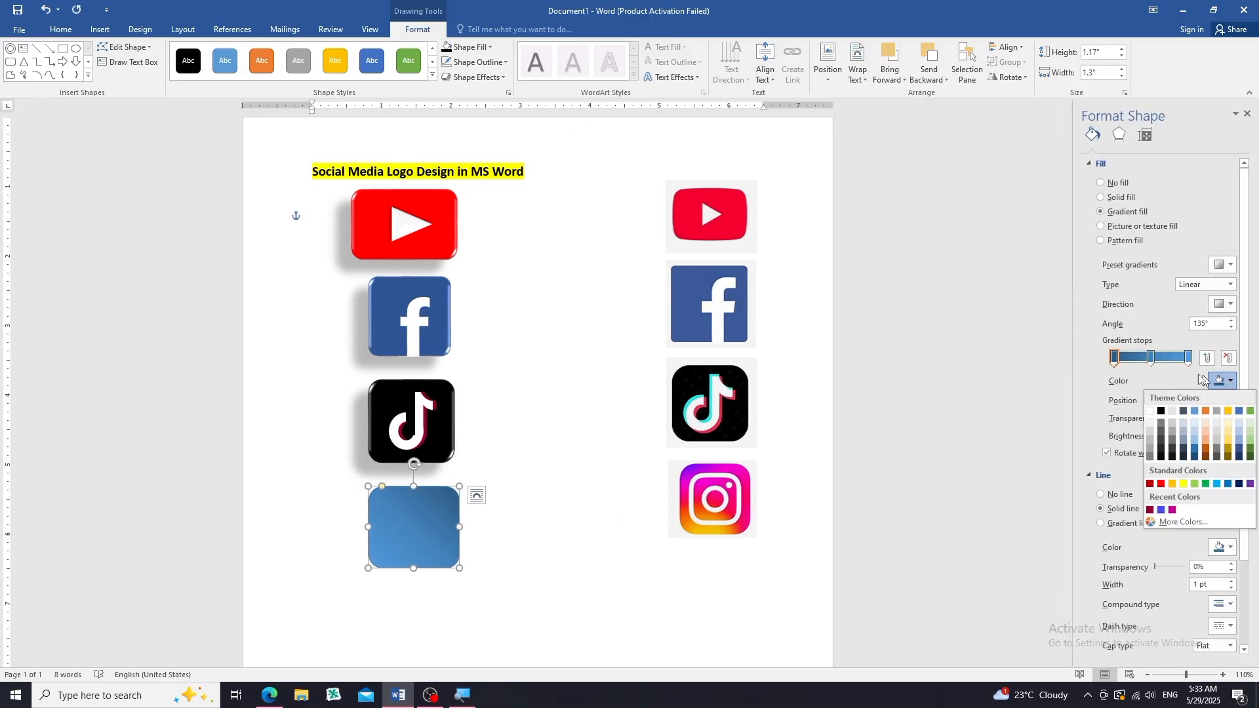
click(1172, 511)
click(1152, 357)
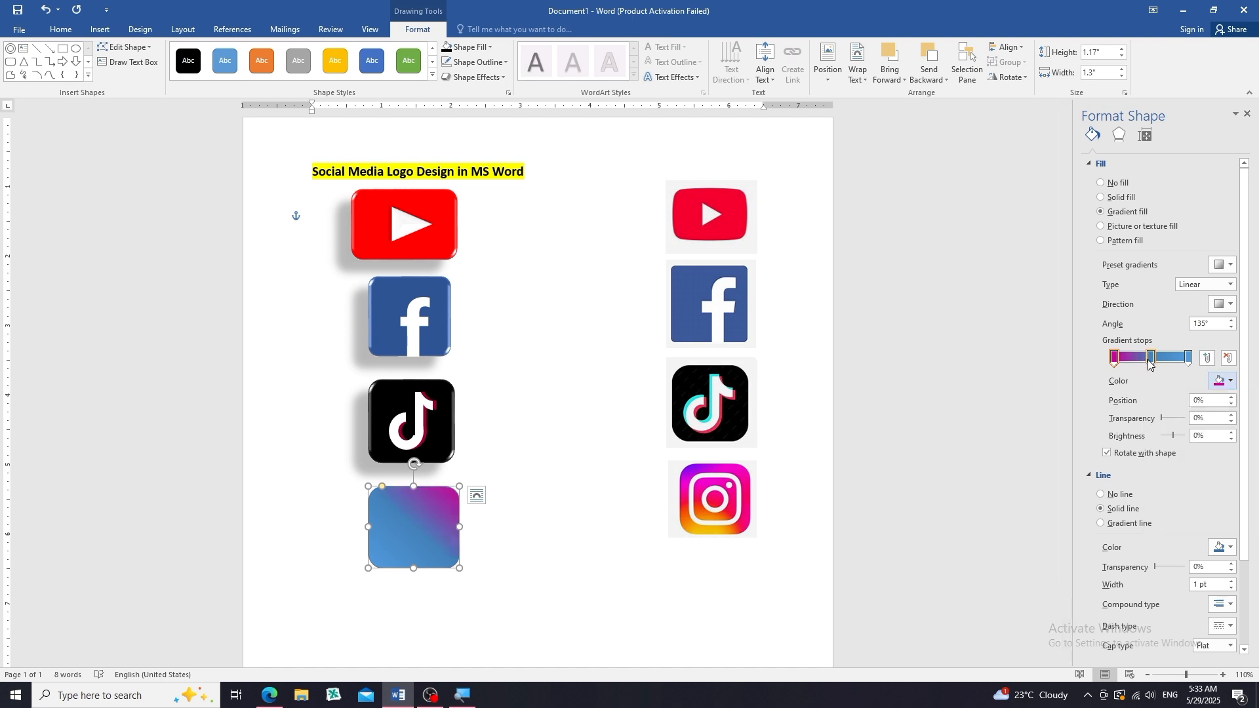
click(1232, 383)
click(1151, 492)
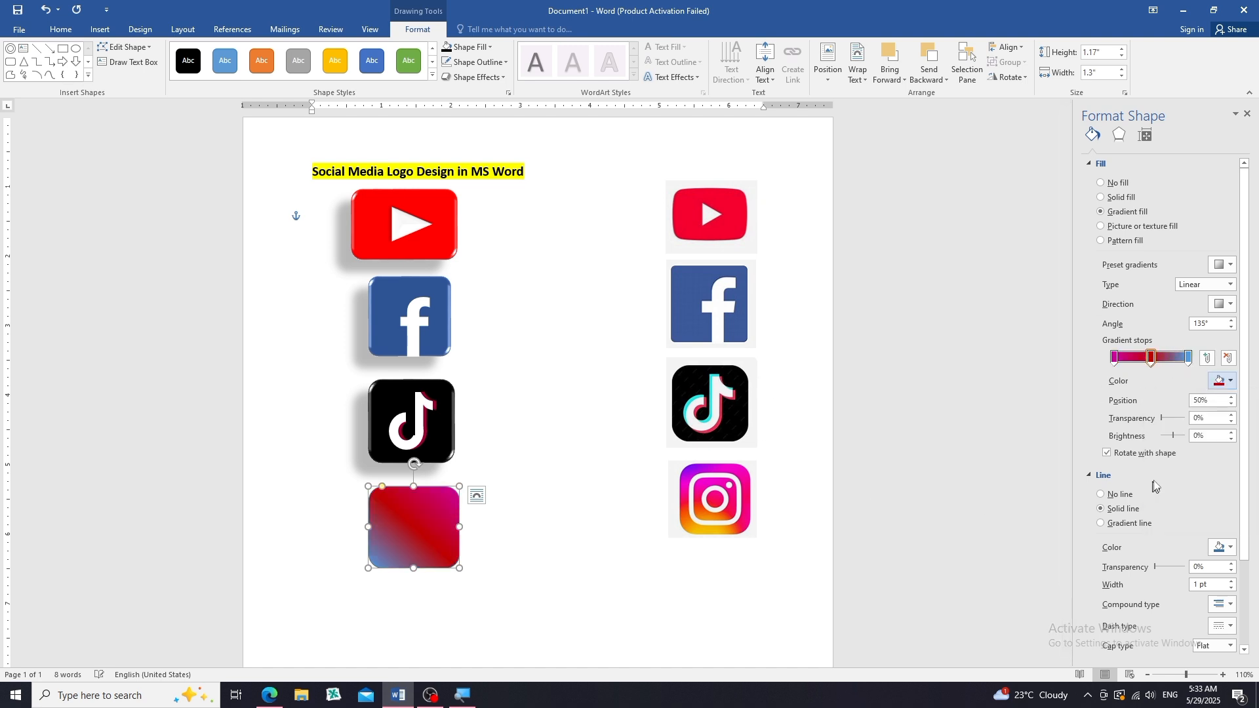
click(1188, 357)
click(1230, 382)
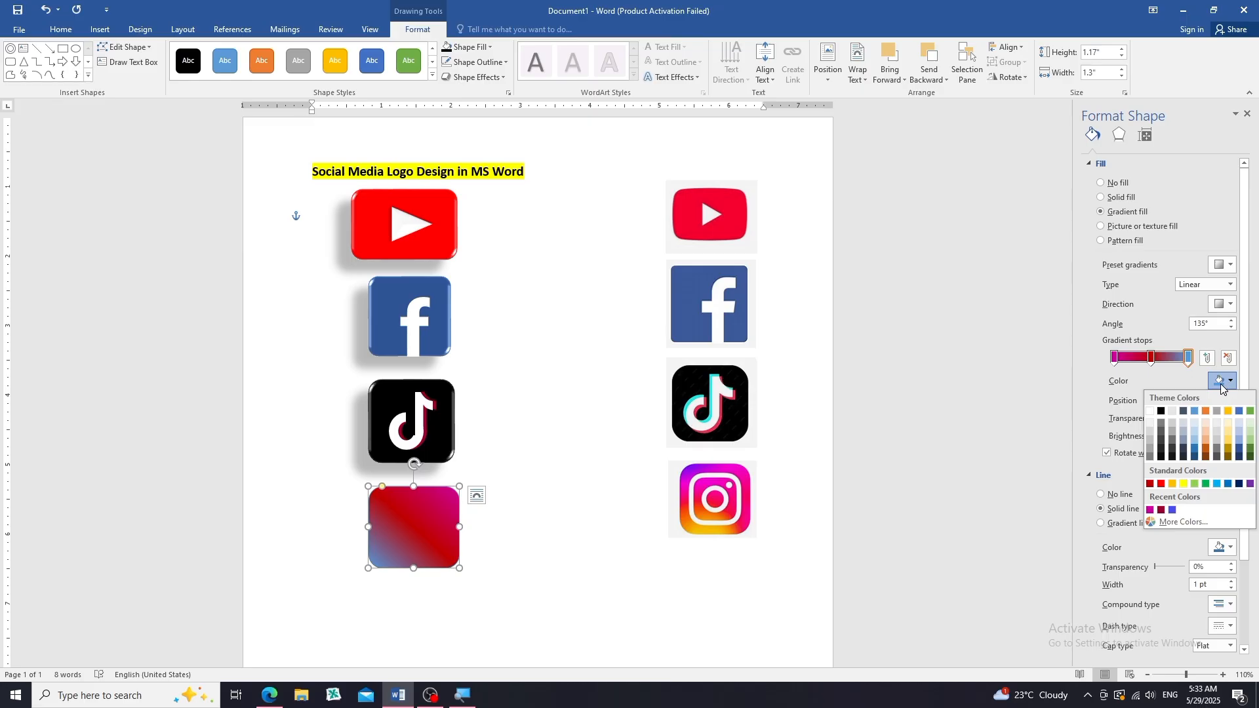
click(1173, 485)
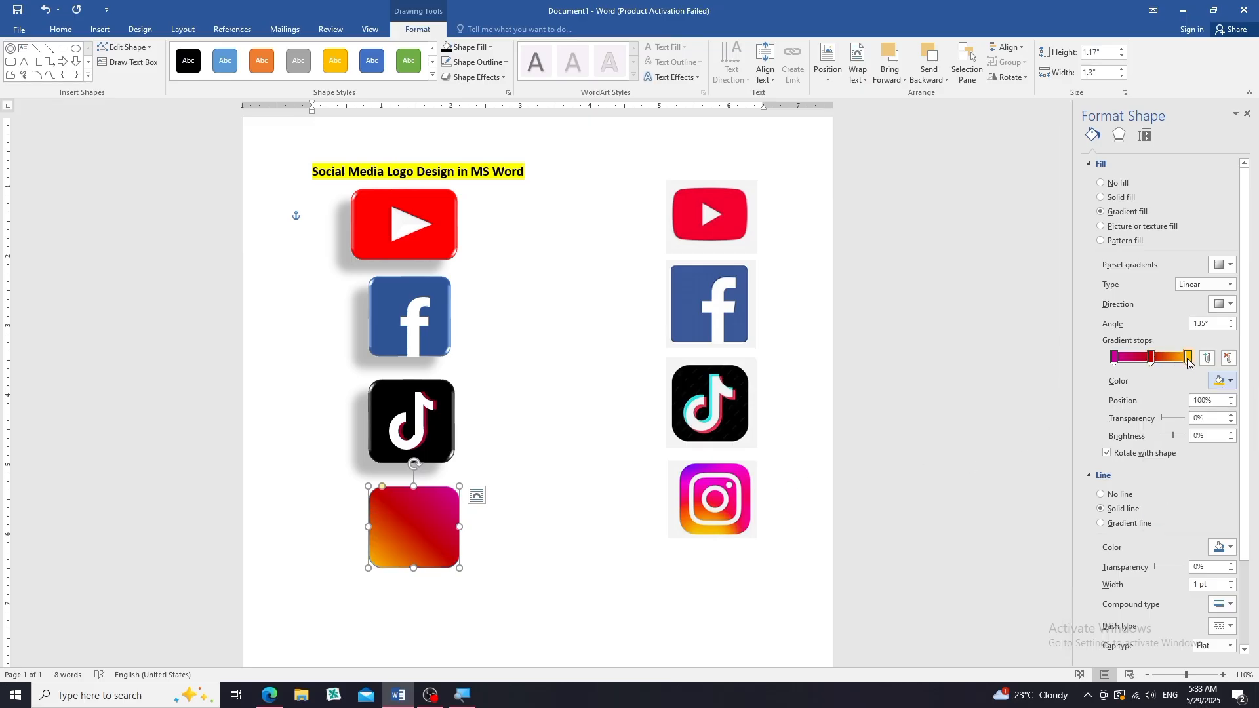
drag(1188, 357, 1148, 360)
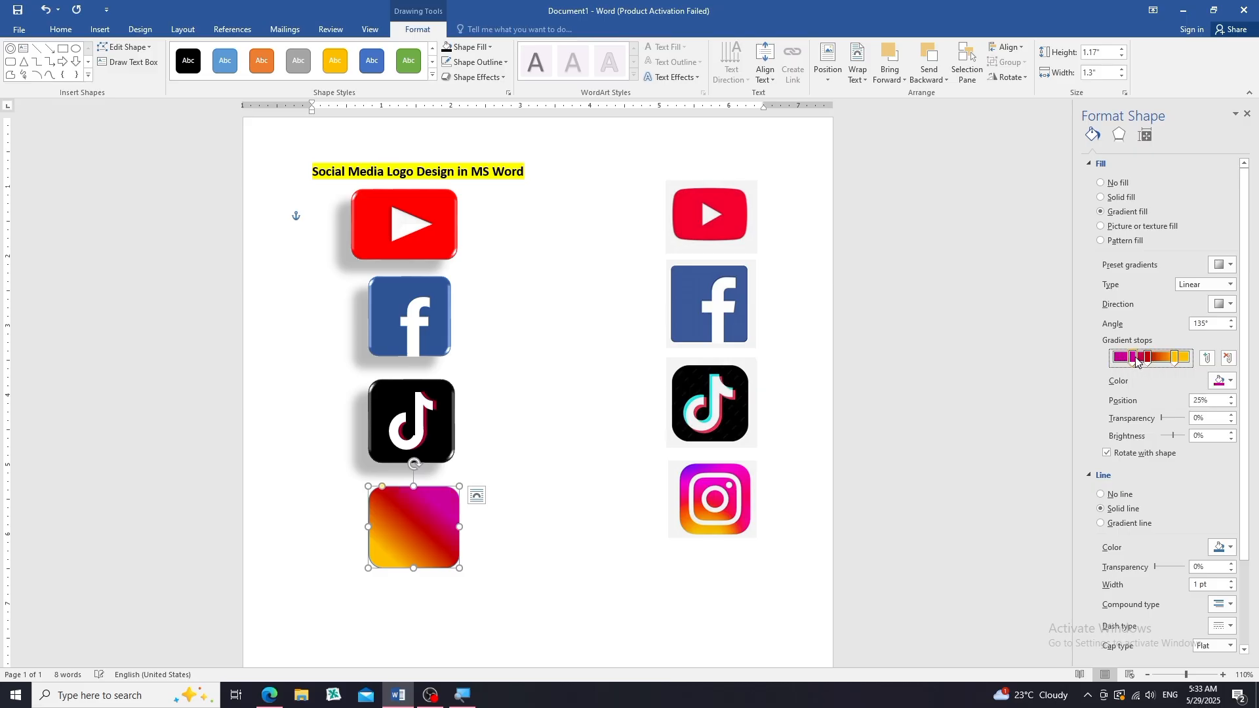
drag(1145, 359, 1136, 362)
Try a vertical 90° direction for the gradient and return it to the 135° diagonal
click(1224, 311)
click(1165, 328)
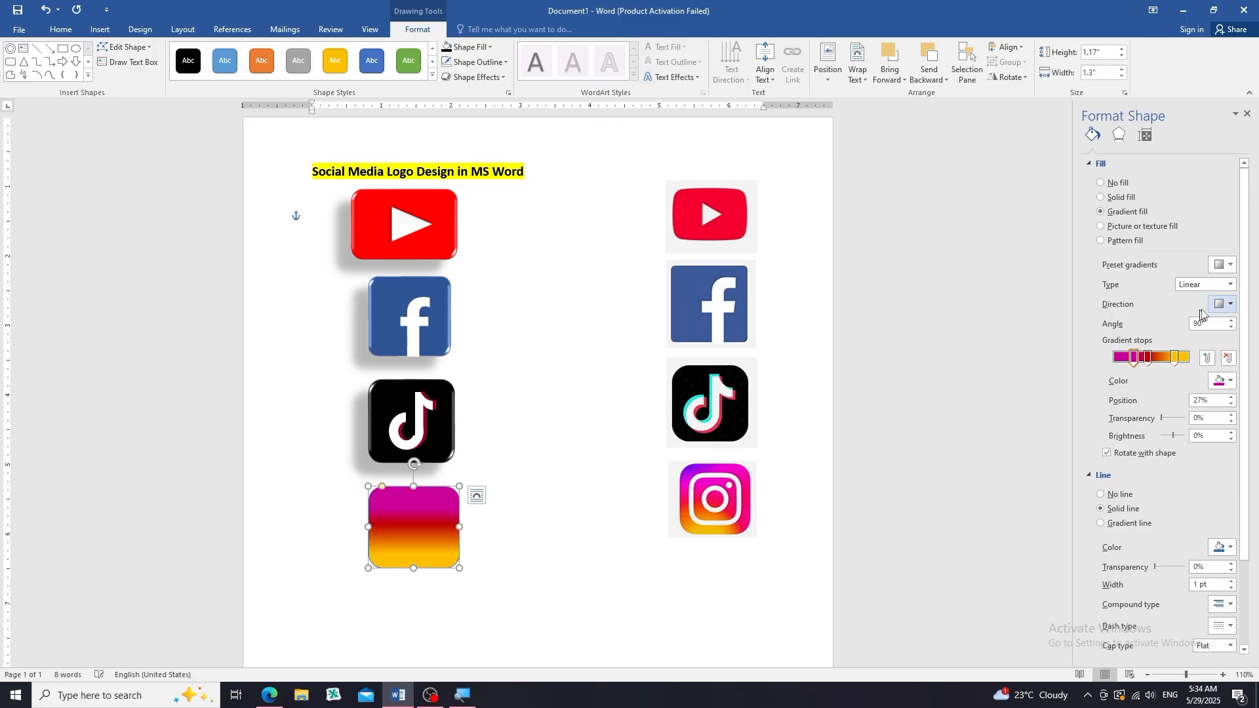
click(1223, 313)
click(1126, 328)
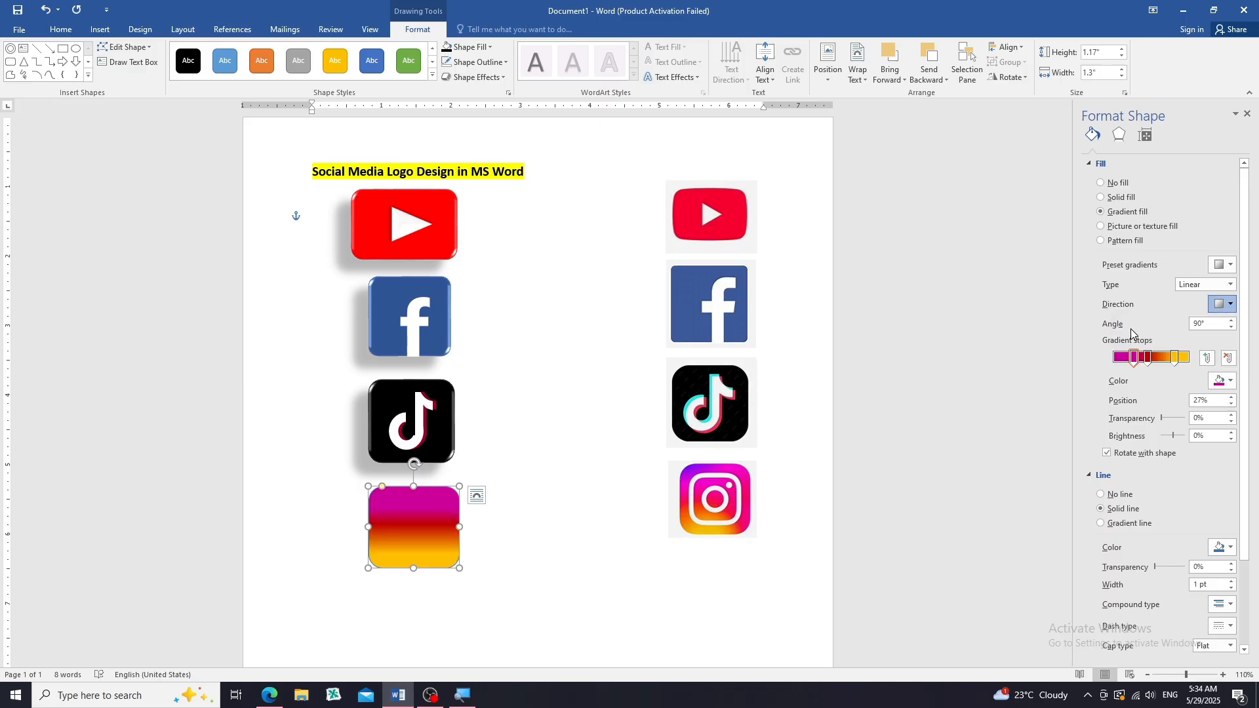
click(1230, 305)
click(1184, 330)
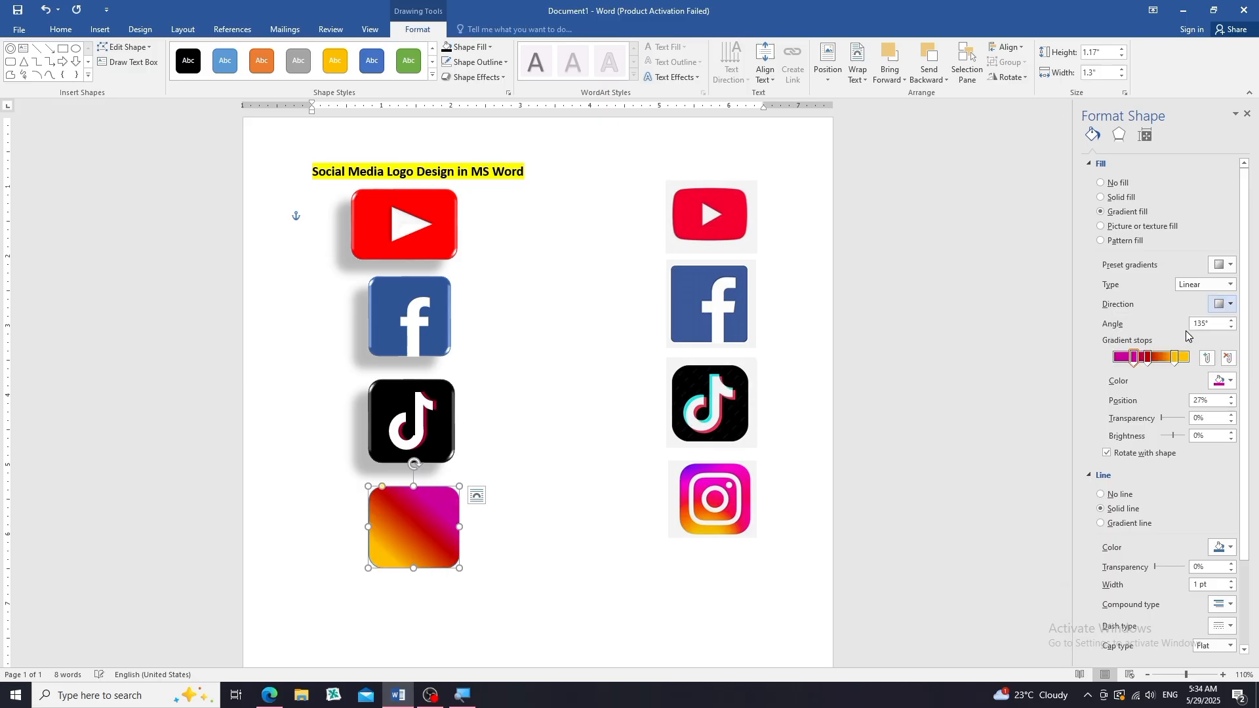
click(1229, 308)
click(1229, 309)
click(422, 582)
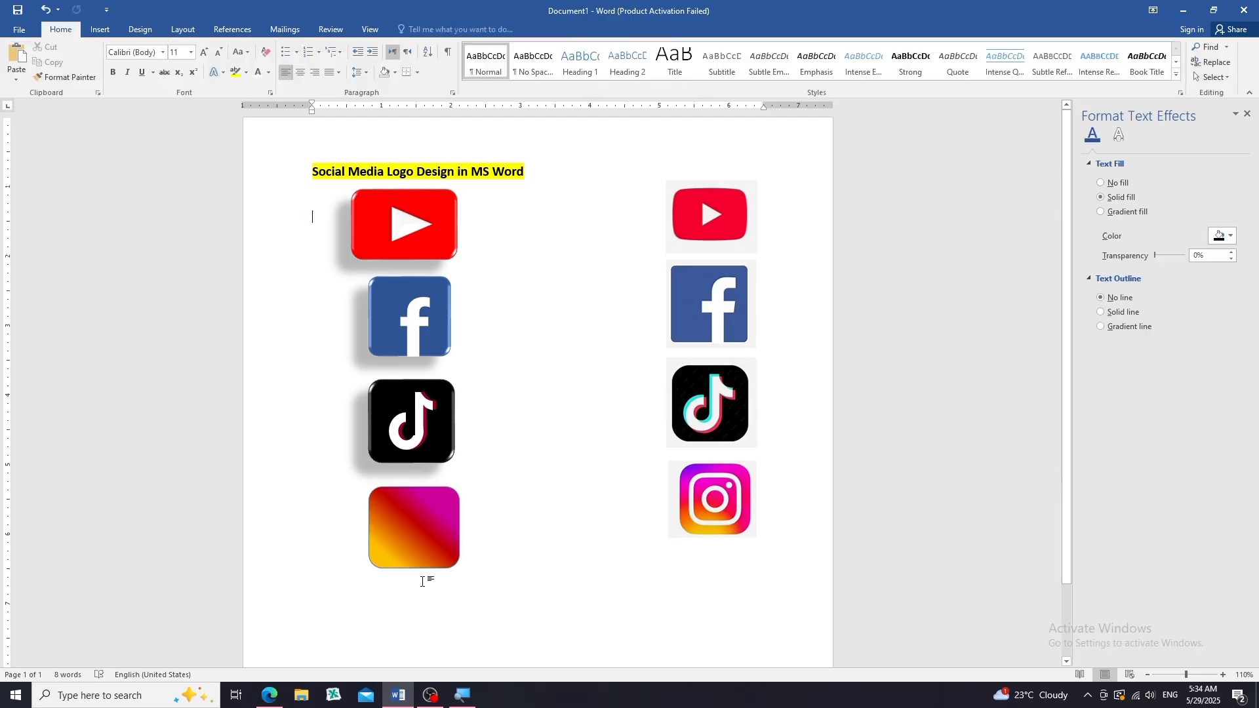
Remove the gradient rectangle's outline and apply the preset effect with beveled edges and a lower-left shadow like the other logos
click(419, 557)
click(419, 30)
click(475, 62)
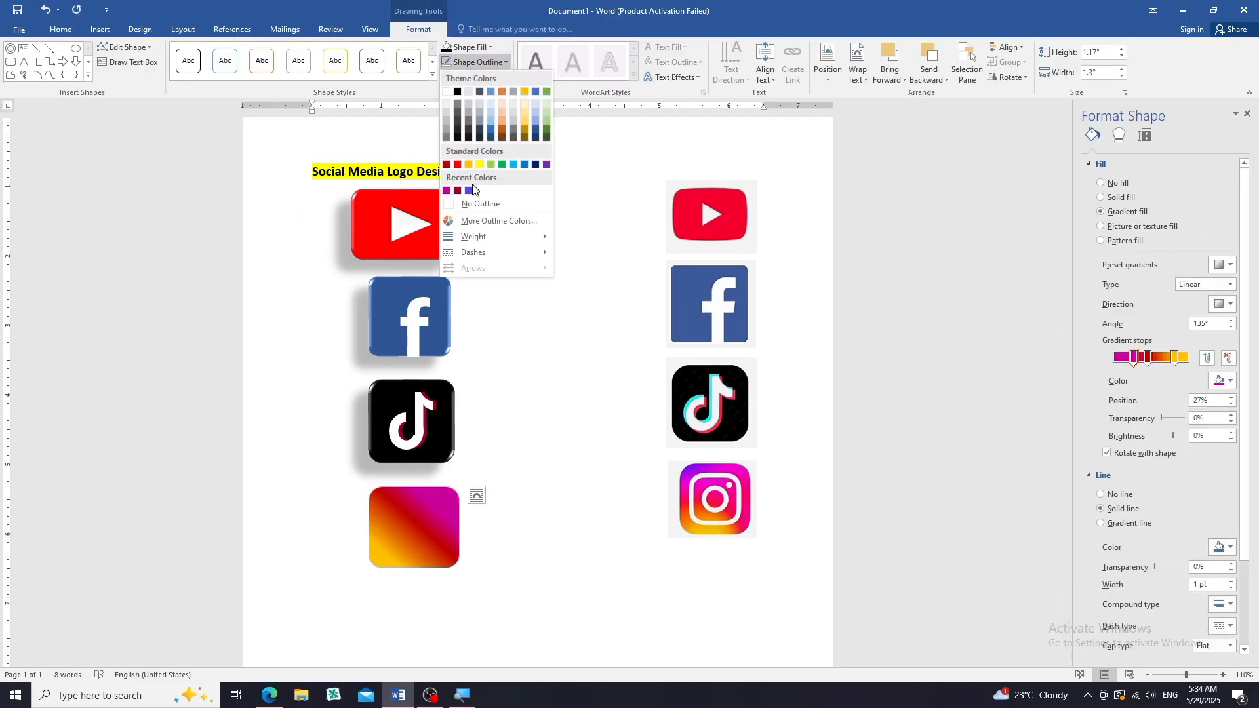
click(481, 204)
click(475, 76)
mouse_move(488, 100)
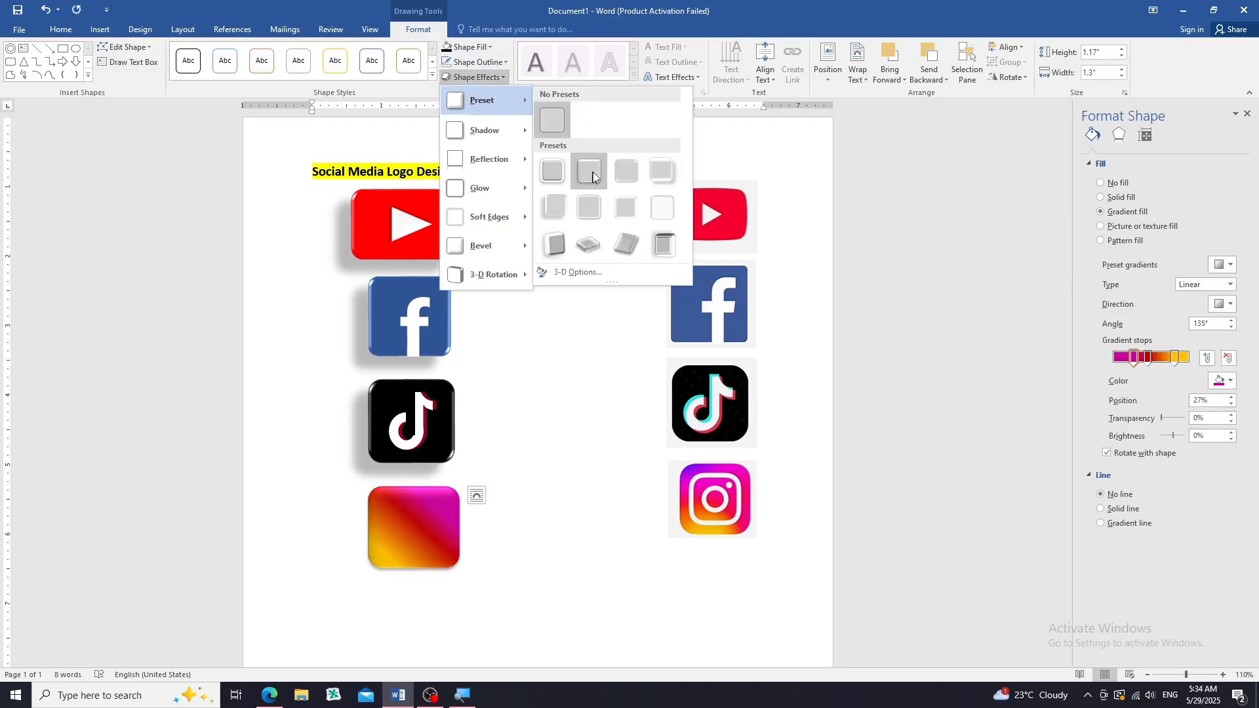
click(566, 210)
click(520, 538)
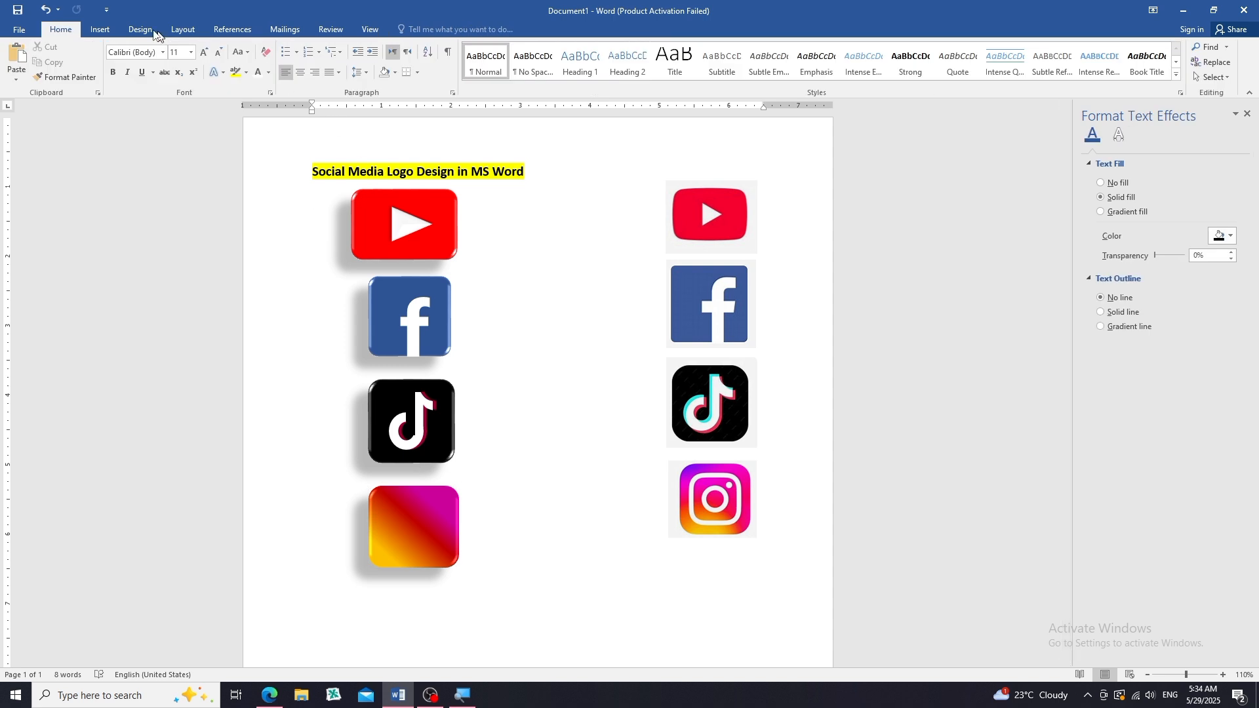
Draw a smaller rounded rectangle about 0.83" high and 0.91" wide centered on the gradient background
click(100, 30)
click(200, 66)
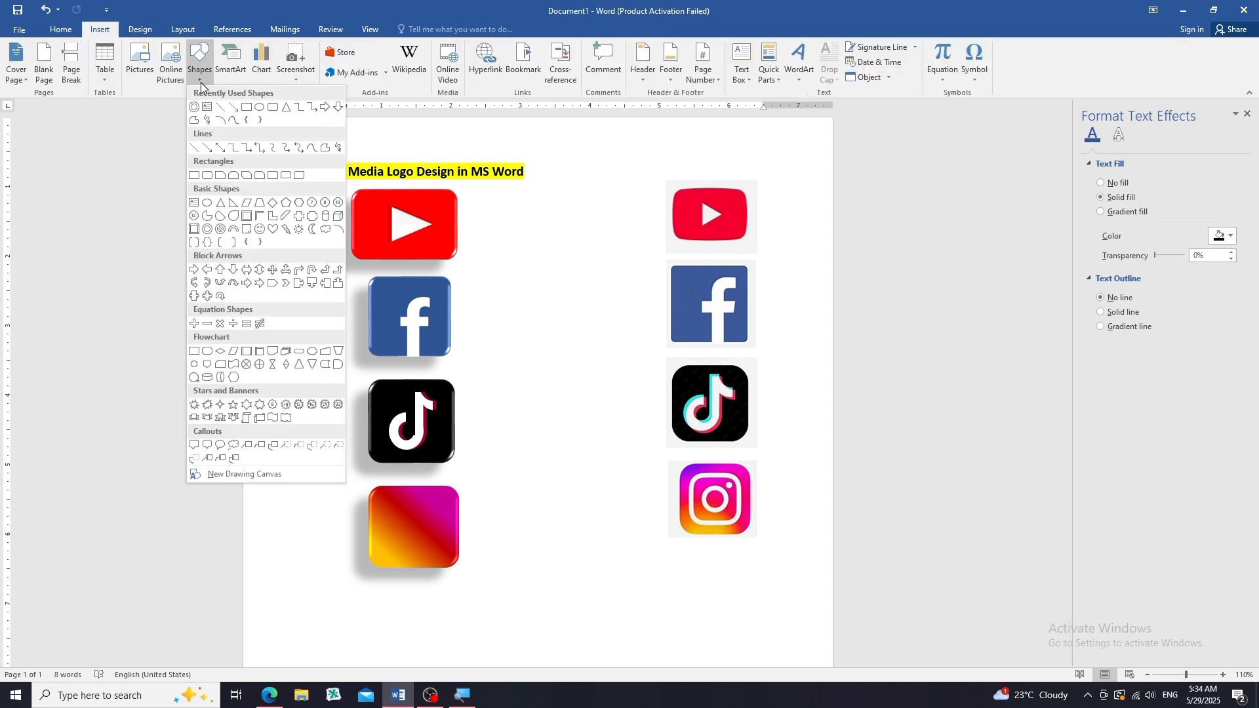
click(268, 107)
drag(383, 501, 443, 555)
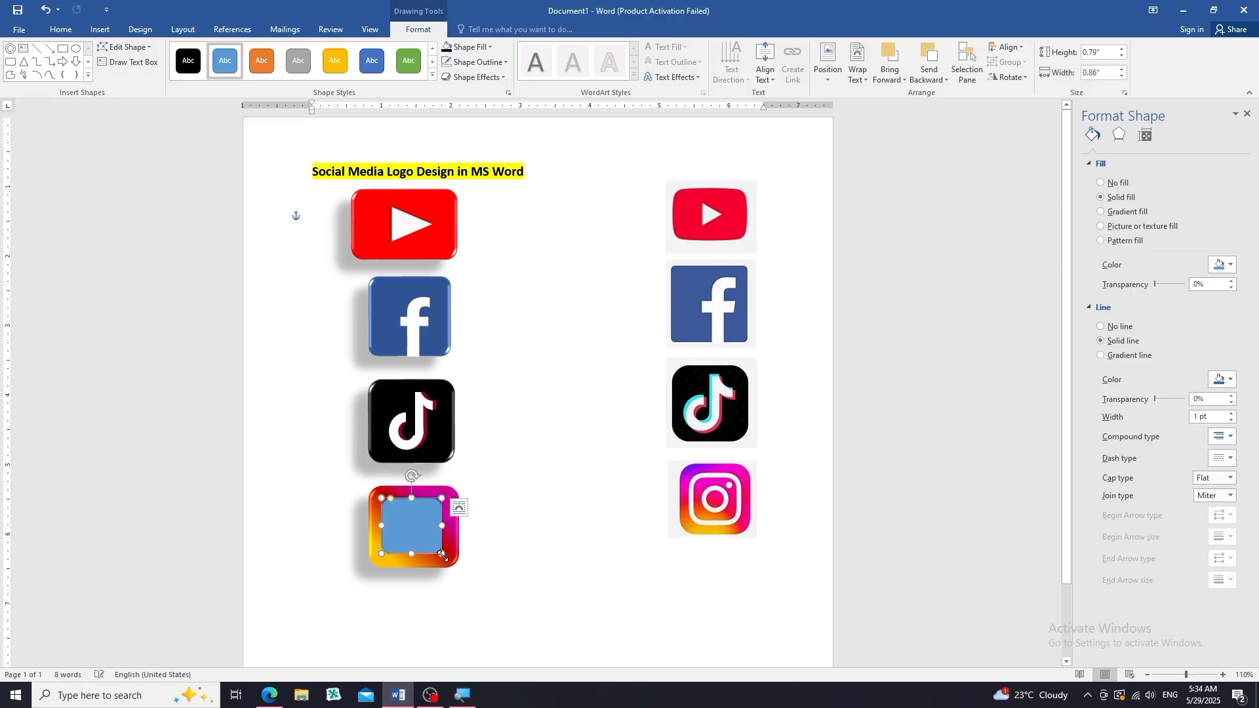
Remove the inner rounded rectangle's fill and give it a white 4½ pt outline
click(472, 48)
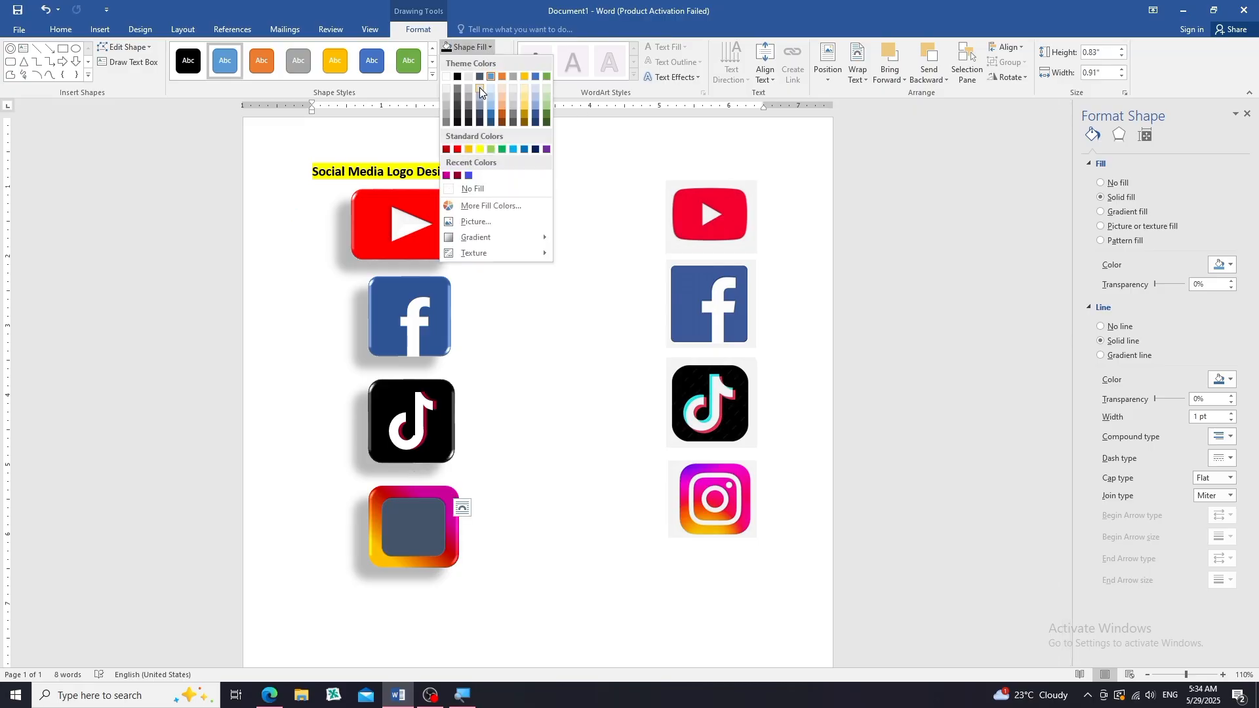
click(472, 188)
click(502, 63)
click(498, 197)
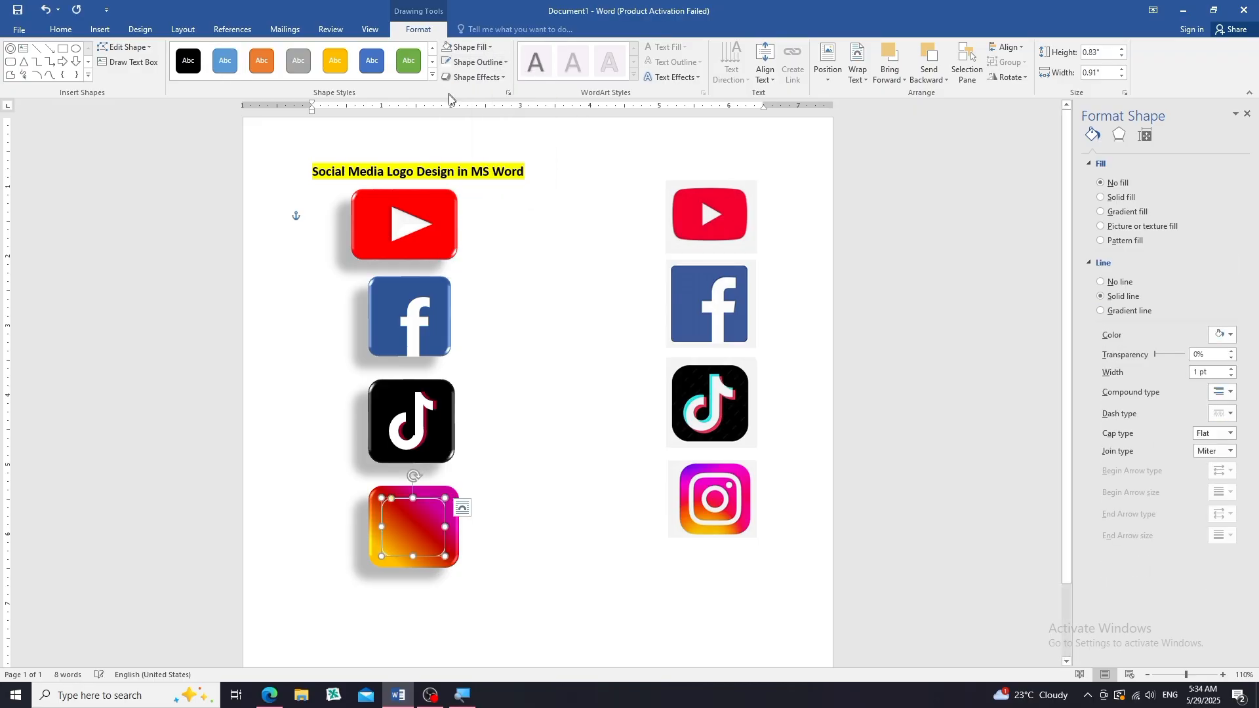
click(505, 62)
mouse_move(505, 237)
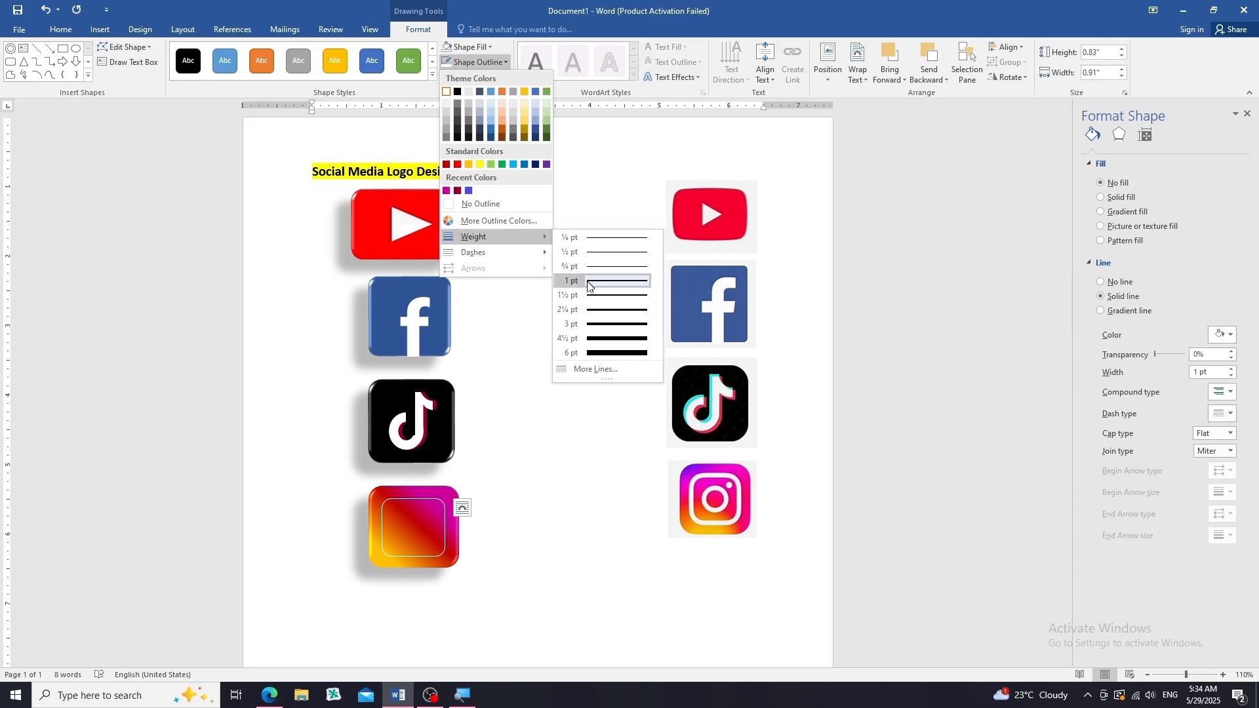
click(589, 338)
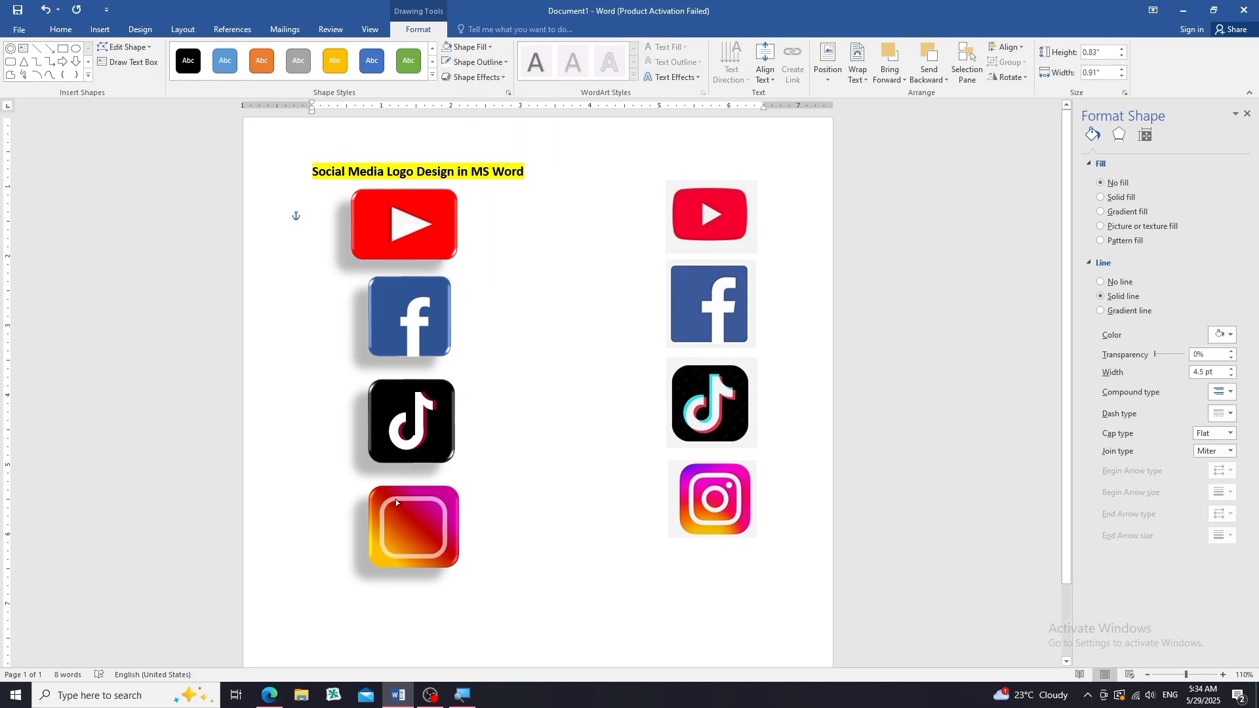
click(529, 517)
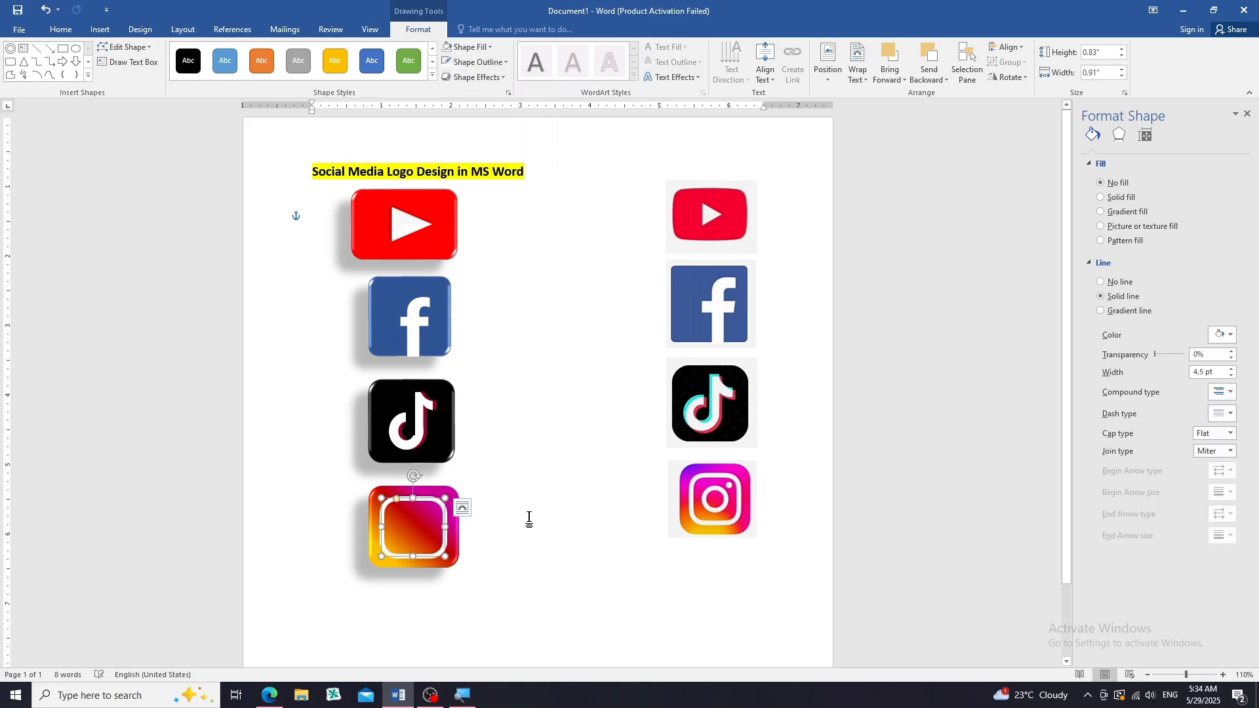
Draw a donut shape about 0.58" in diameter in the center of the white frame
click(99, 30)
click(199, 65)
click(212, 230)
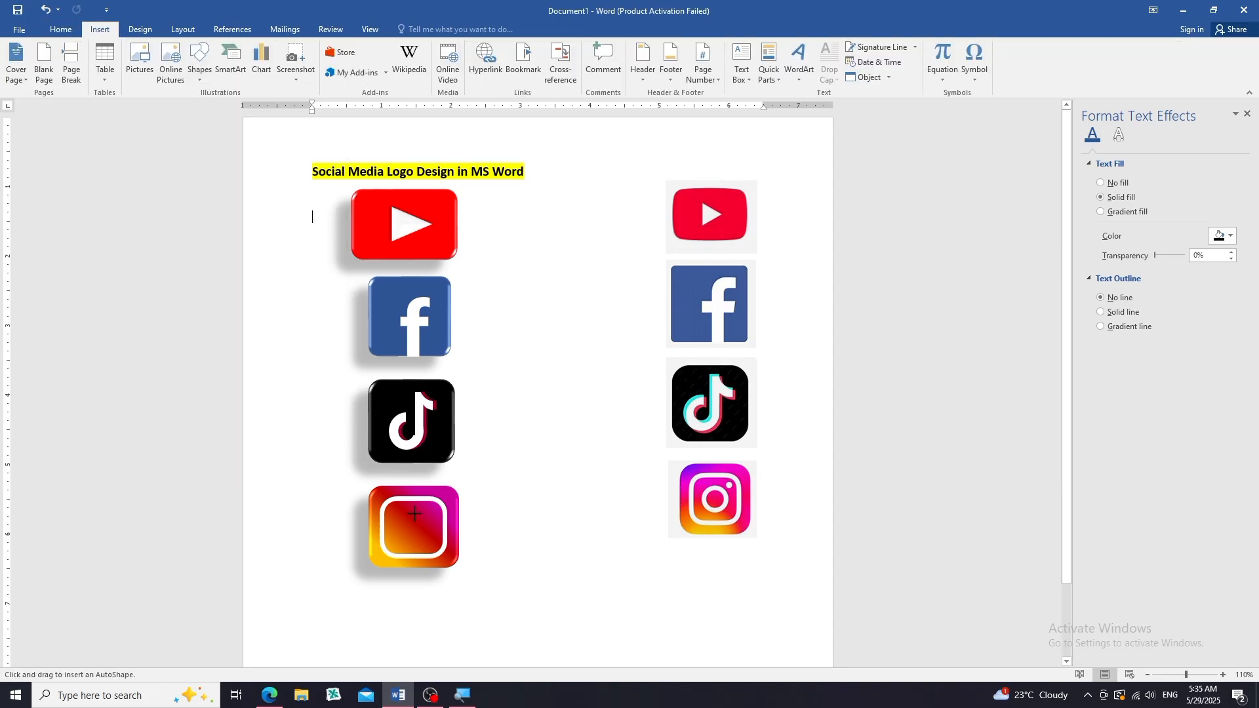
mouse_move(401, 516)
mouse_down()
mouse_move(448, 564)
mouse_move(426, 523)
mouse_move(396, 524)
mouse_move(433, 507)
mouse_up()
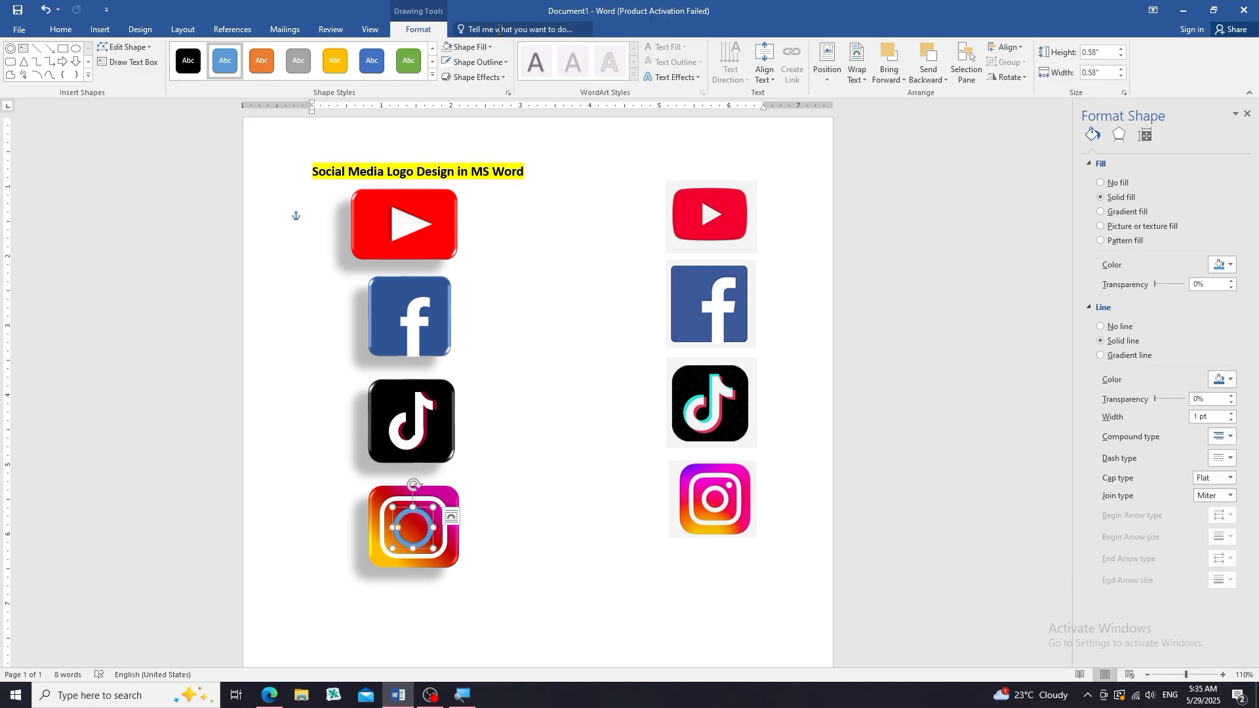
Fill the donut with white and remove its outline
click(505, 62)
click(448, 86)
click(507, 62)
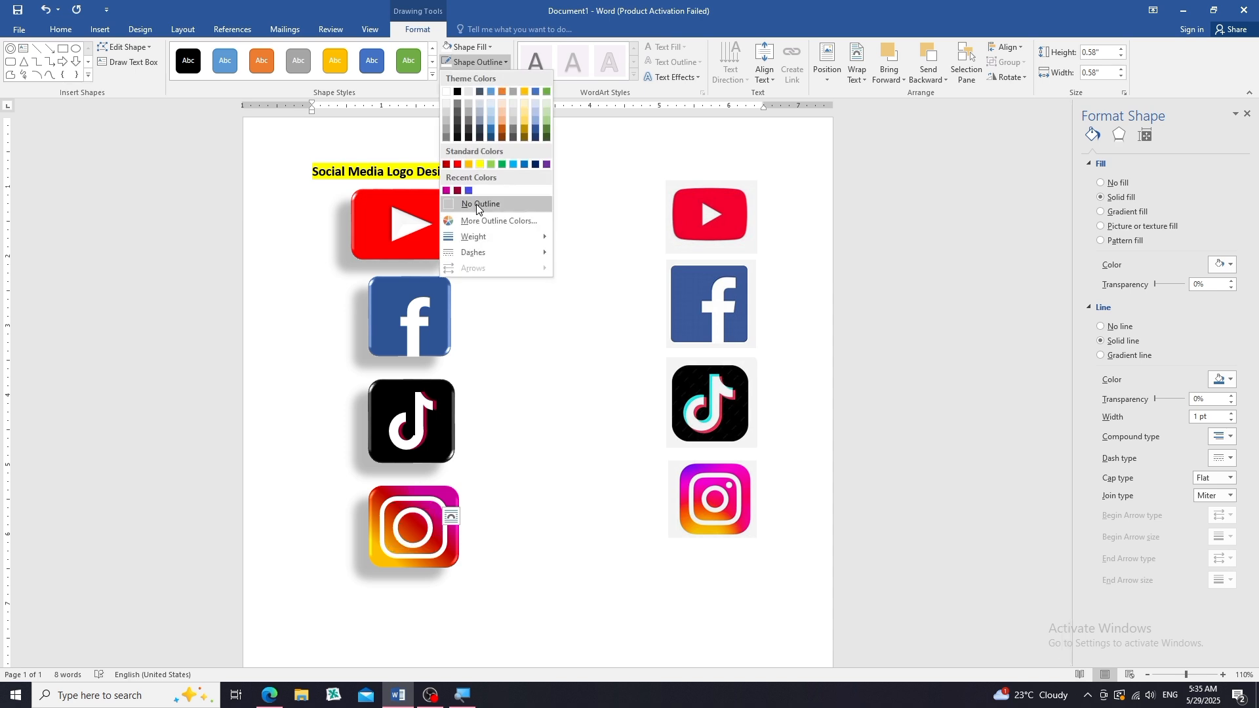
click(482, 202)
click(544, 348)
Draw a small oval, move it inside the white frame's upper right corner and shrink it to about 0.14" by 0.12"
click(99, 29)
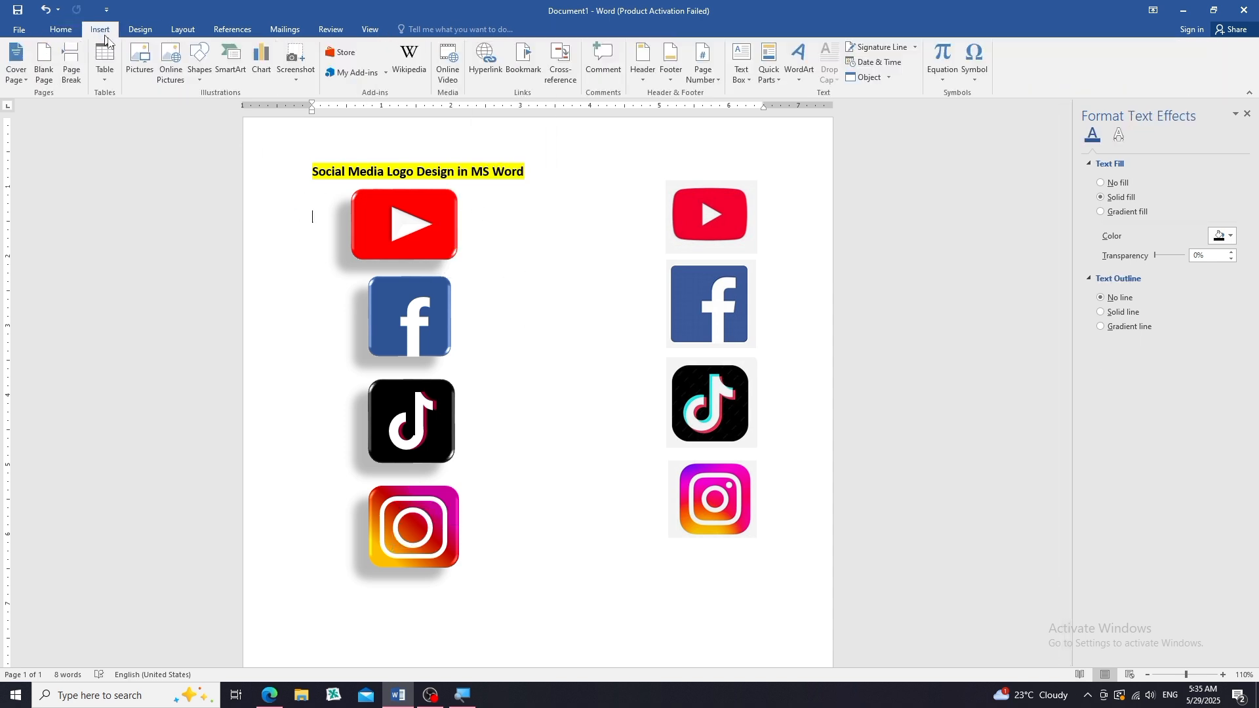
click(200, 65)
click(257, 110)
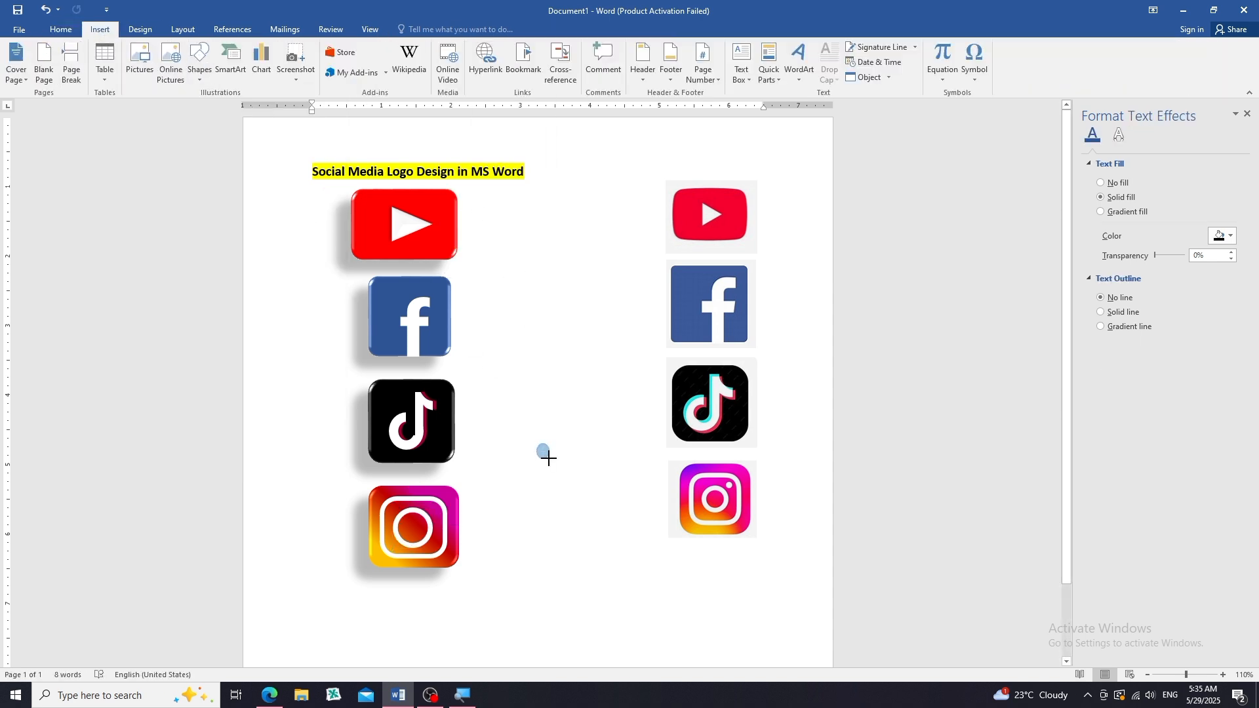
drag(550, 458, 440, 512)
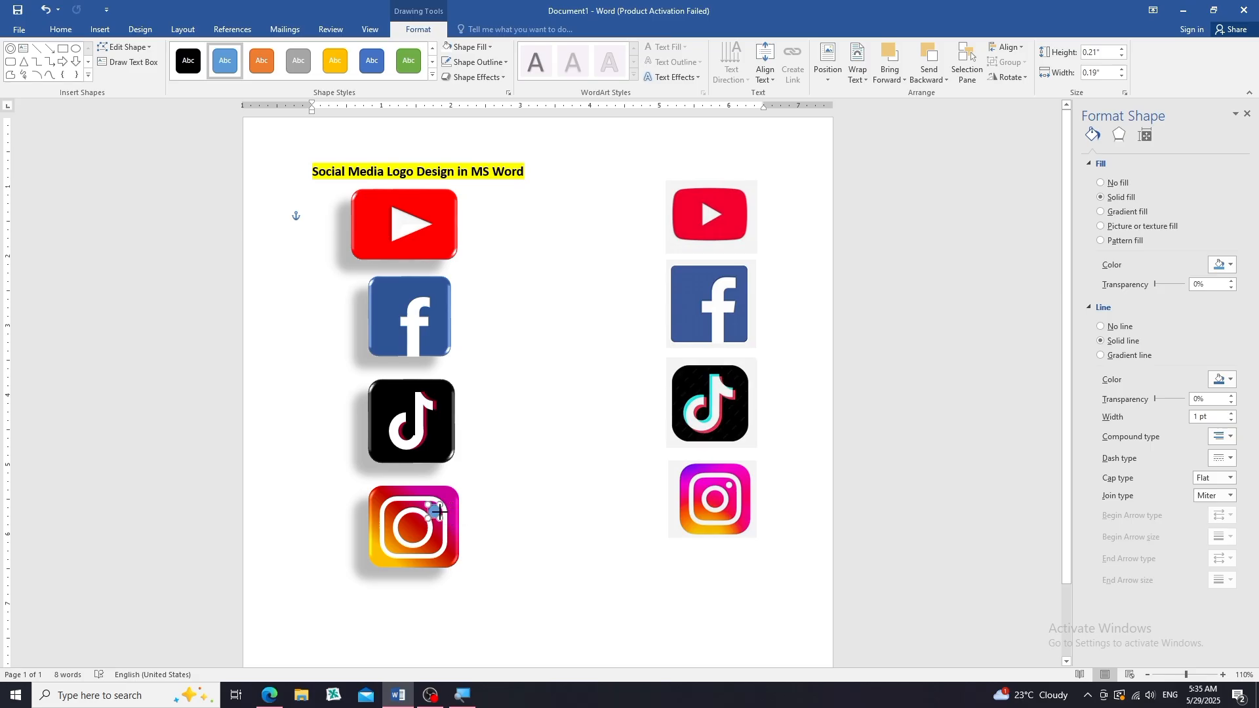
Fill the small oval with white, remove its outline and deselect it
click(470, 48)
click(451, 87)
click(488, 63)
click(467, 203)
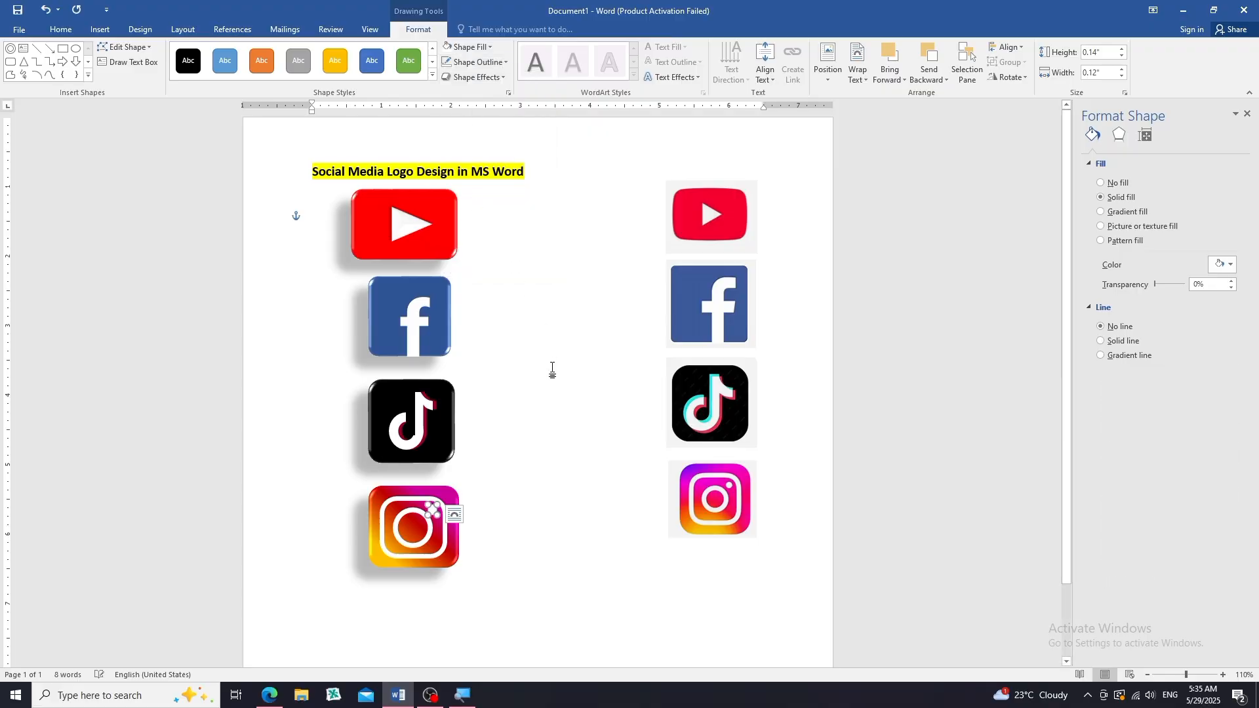
click(557, 370)
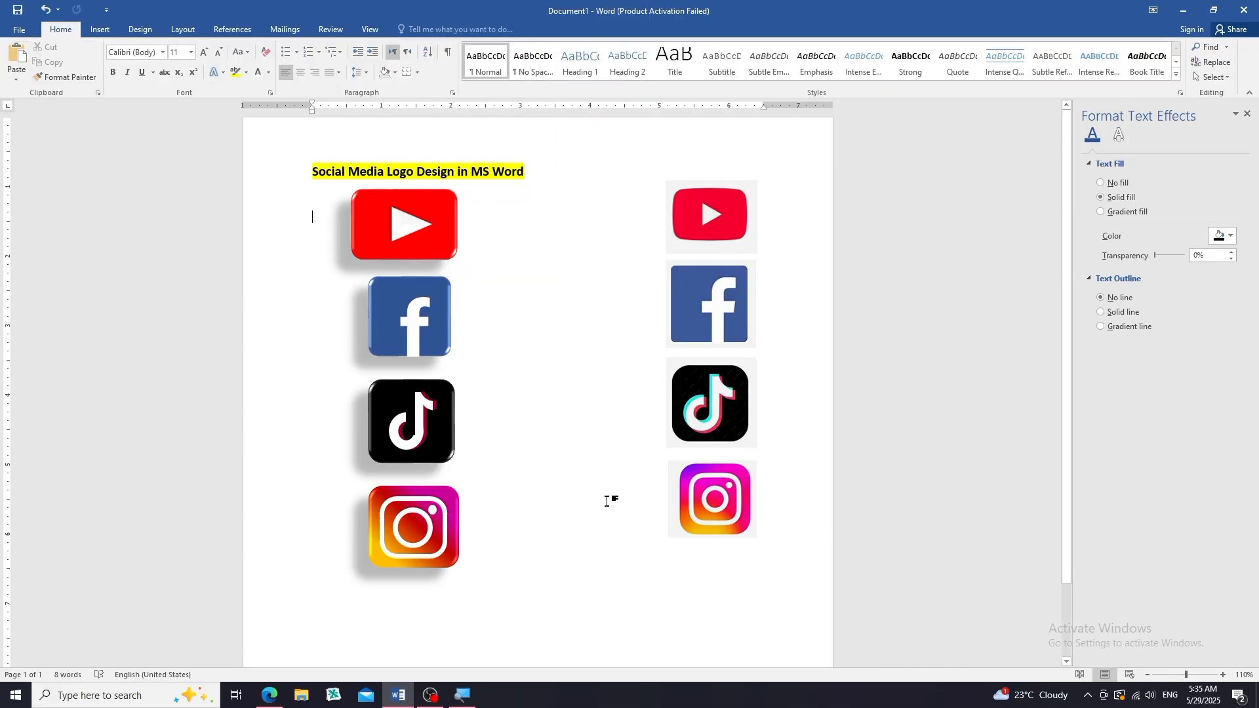